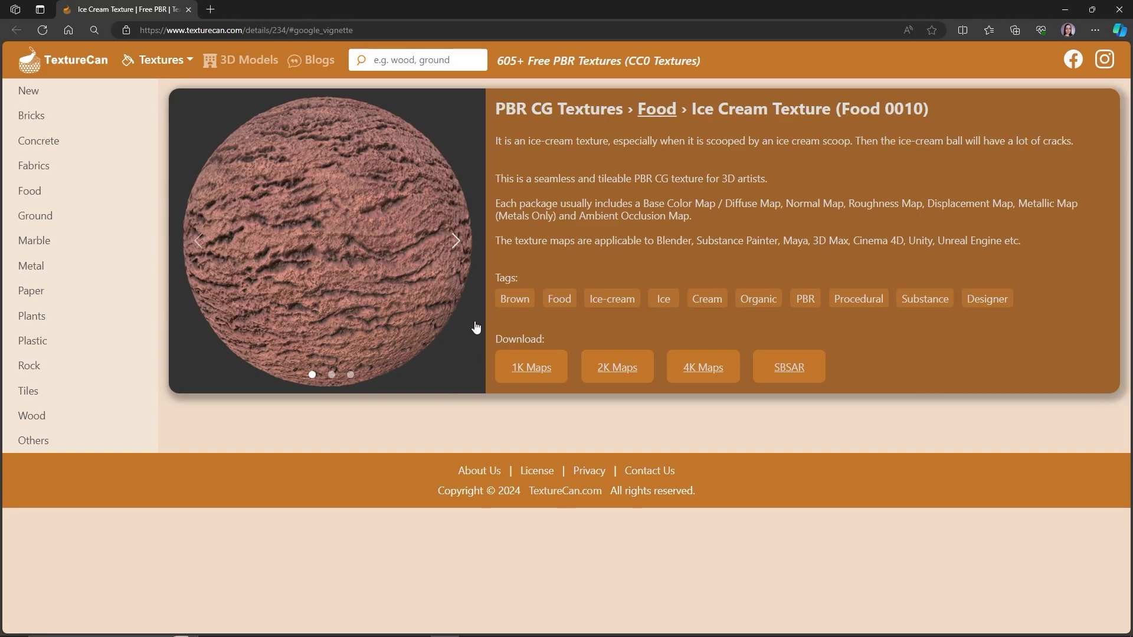
Step: Download the 2K maps pack for TextureCan's Ice Cream Texture (Food 0010), skipping the 1K
{"action": "left_click", "coordinate": [546, 370]}
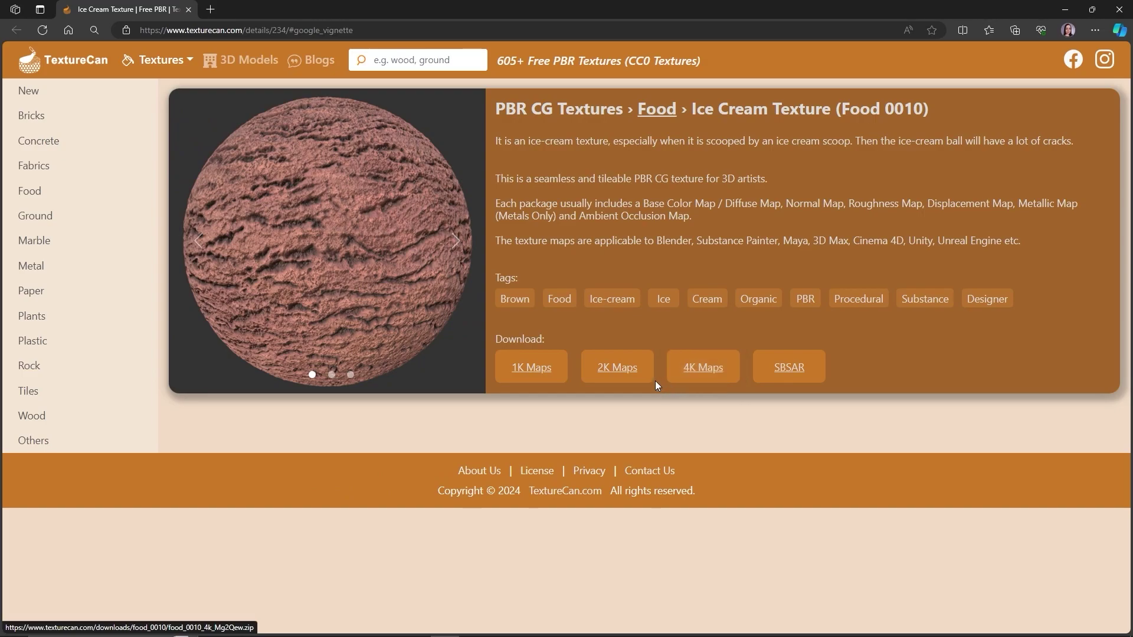
{"action": "left_click", "coordinate": [623, 367]}
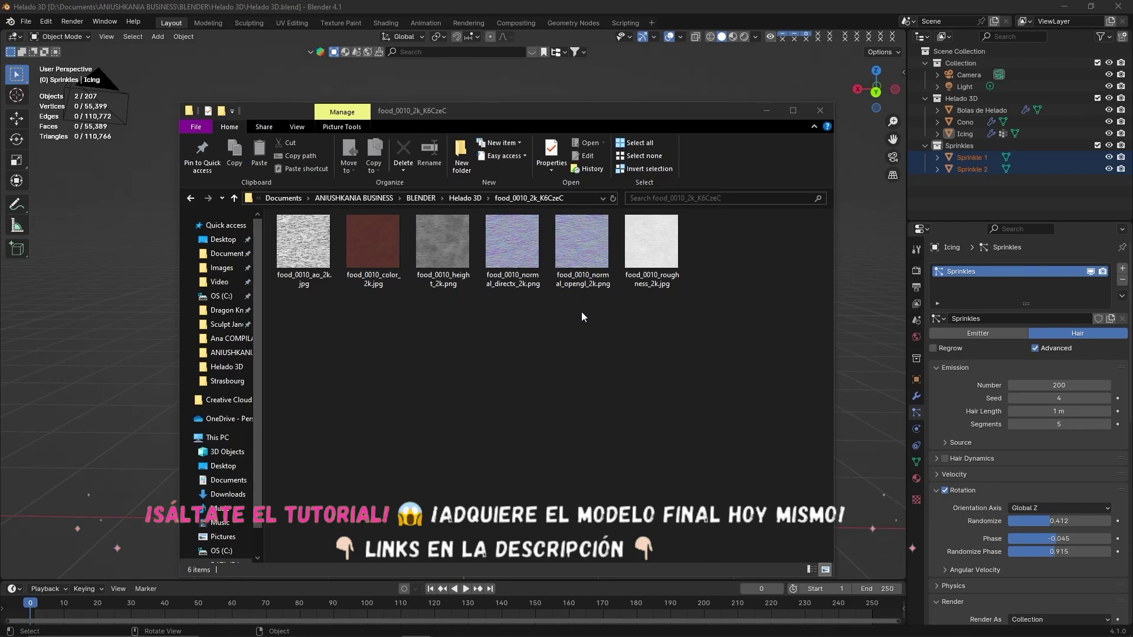
Step: Rubber-band select the food_0010 2K map files in Explorer, then clear the selection
{"action": "left_click_drag", "start_coordinate": [673, 340], "coordinate": [312, 263]}
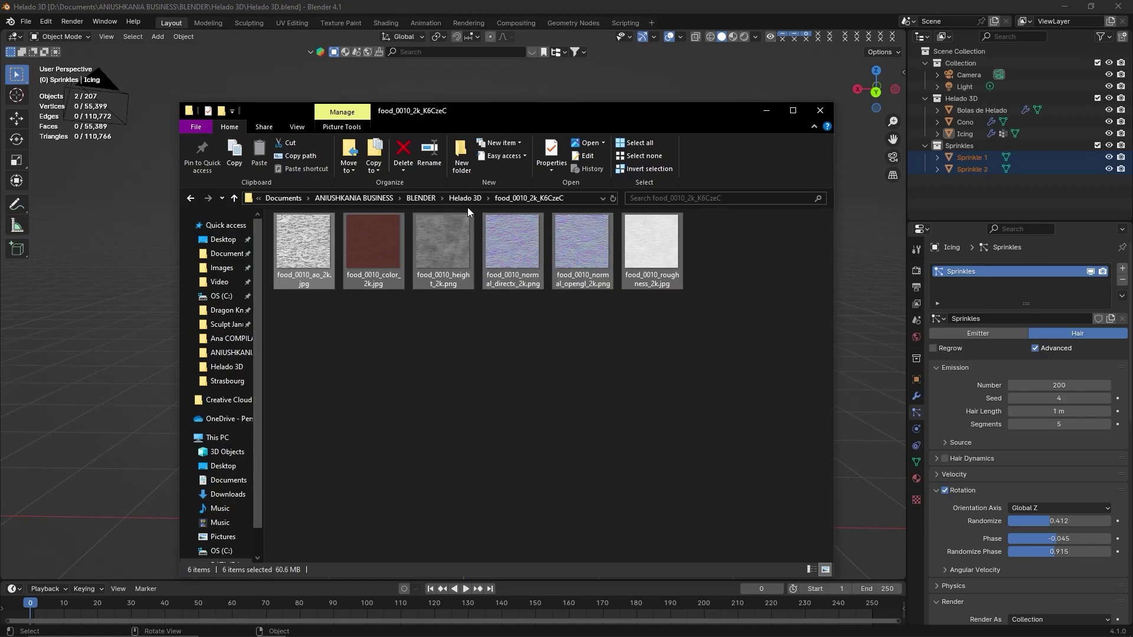
{"action": "mouse_move", "coordinate": [582, 248]}
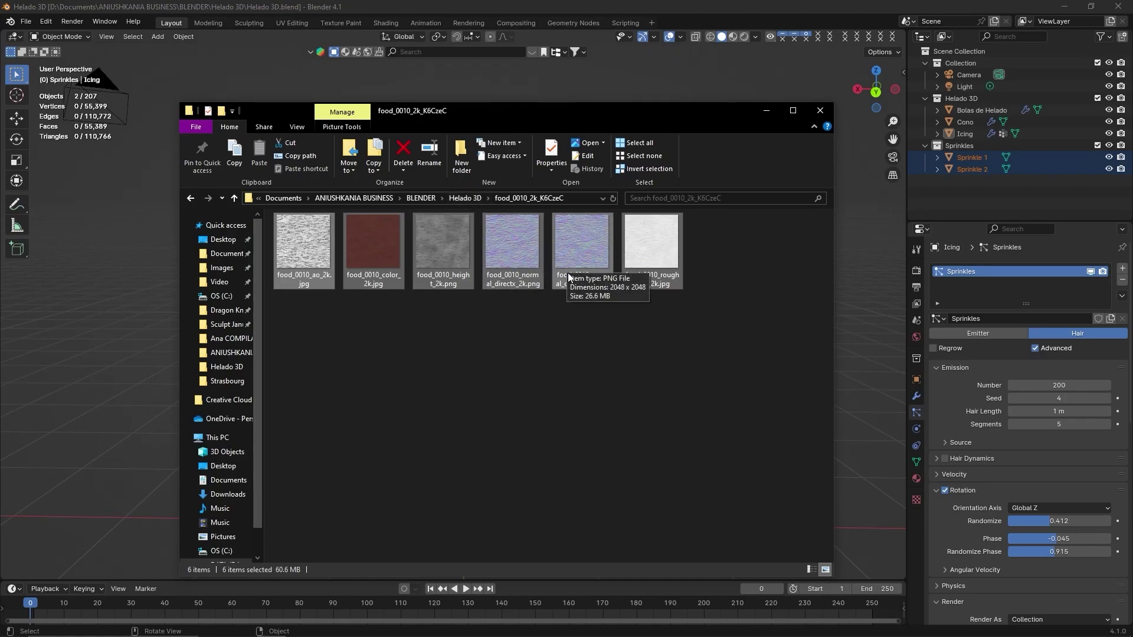
{"action": "left_click", "coordinate": [370, 363]}
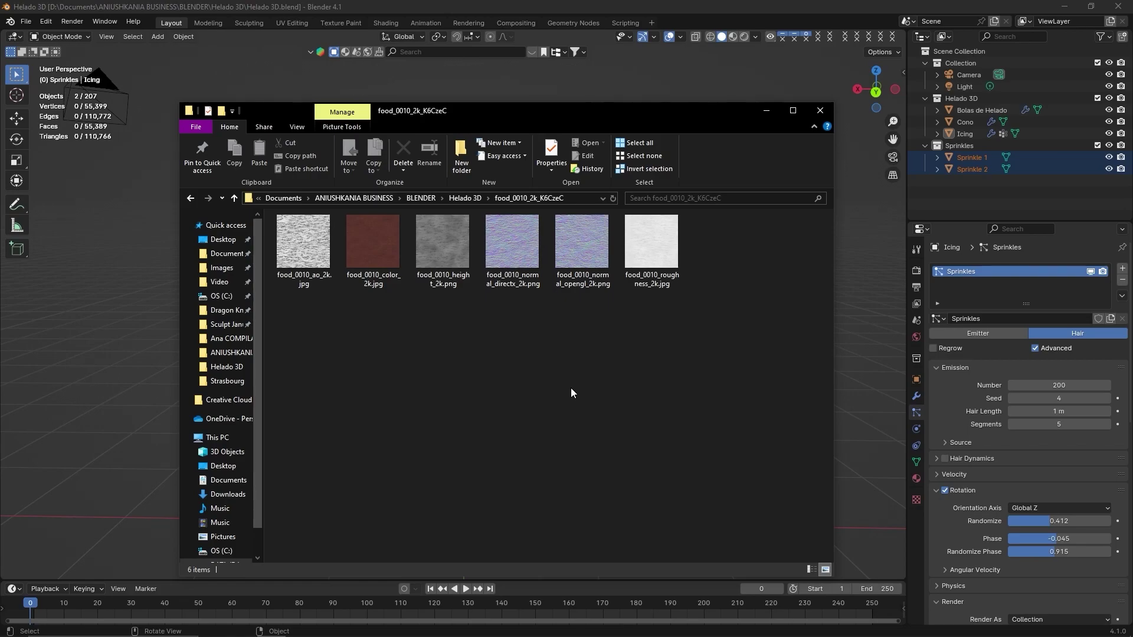
Step: Return to Blender, select the Icing and zoom around the ice cream model
{"action": "key", "text": "alt+Tab"}
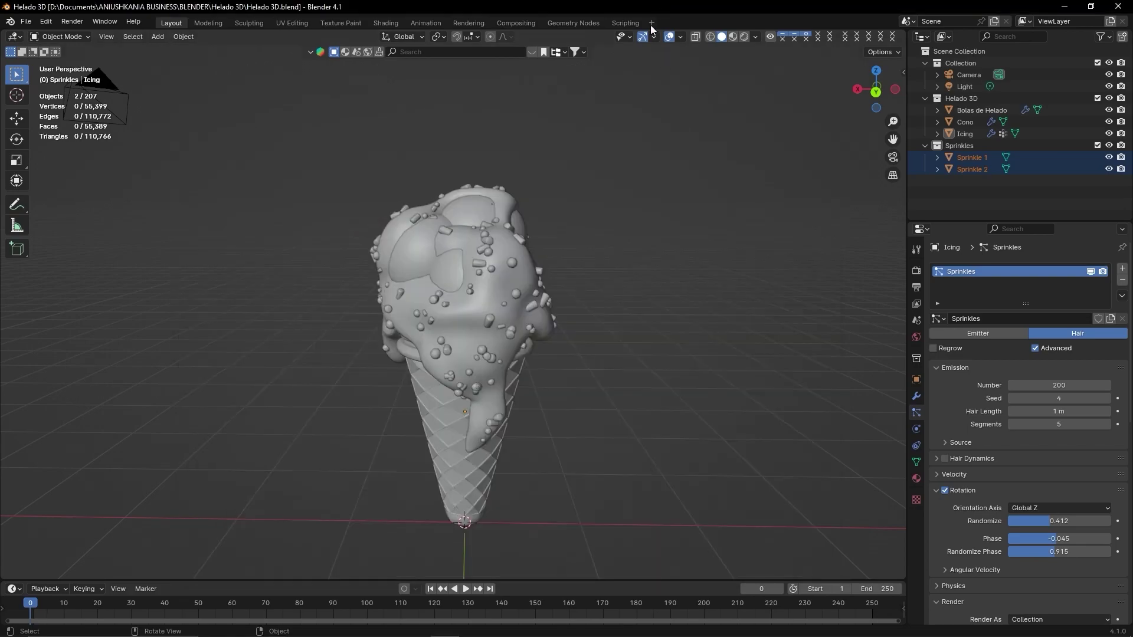
{"action": "scroll", "coordinate": [571, 327], "scroll_direction": "up", "scroll_amount": 1}
{"action": "left_click", "coordinate": [560, 268]}
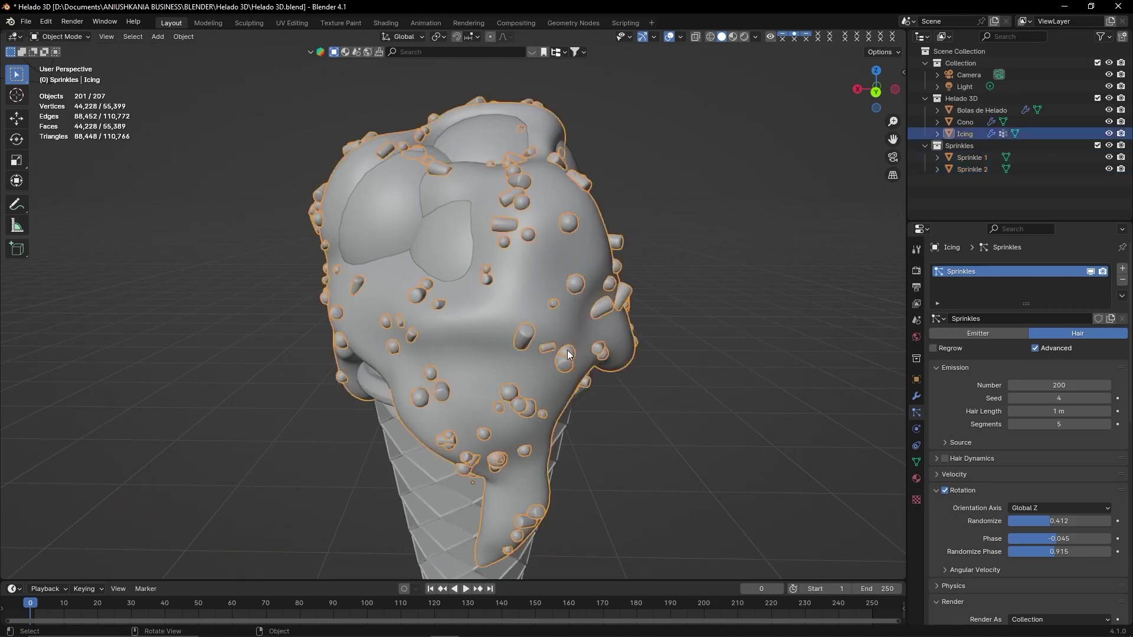
{"action": "middle_click_drag", "start_coordinate": [608, 377], "coordinate": [639, 388], "text": "ctrl"}
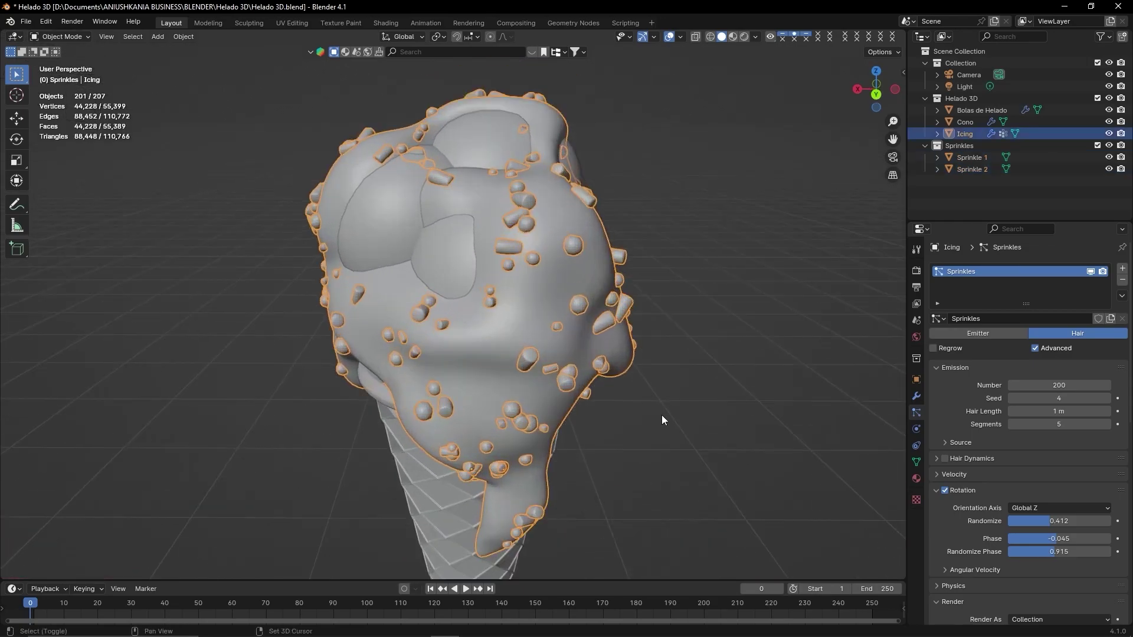
{"action": "key", "text": "Escape"}
{"action": "scroll", "coordinate": [647, 416], "scroll_direction": "up", "scroll_amount": 4}
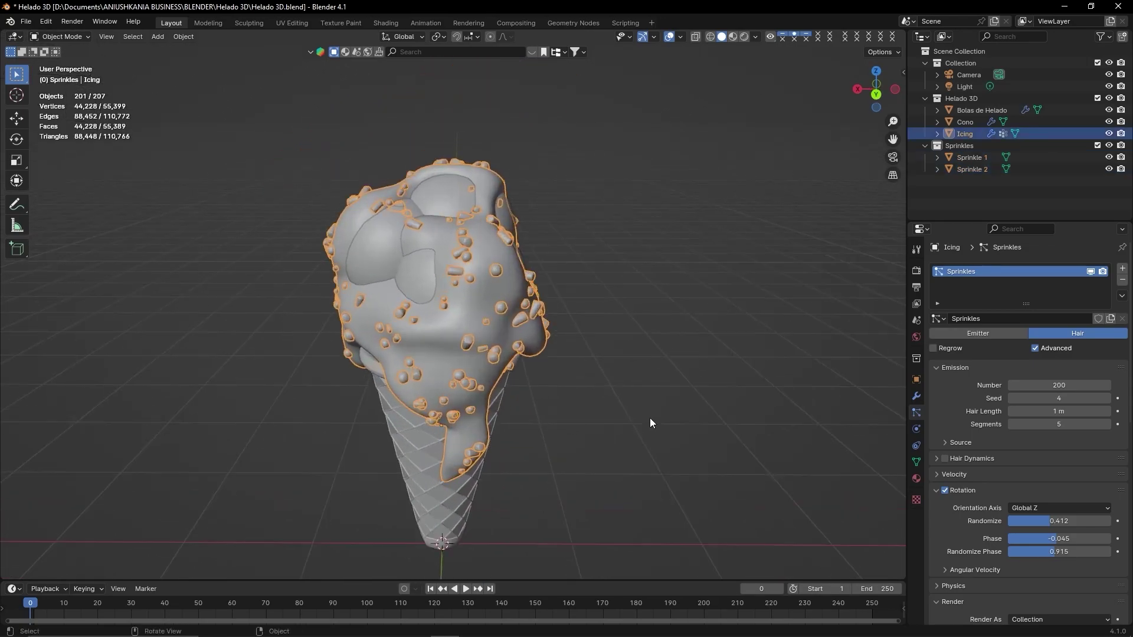
{"action": "scroll", "coordinate": [647, 416], "scroll_direction": "down", "scroll_amount": 3}
{"action": "scroll", "coordinate": [432, 261], "scroll_direction": "up", "scroll_amount": 4}
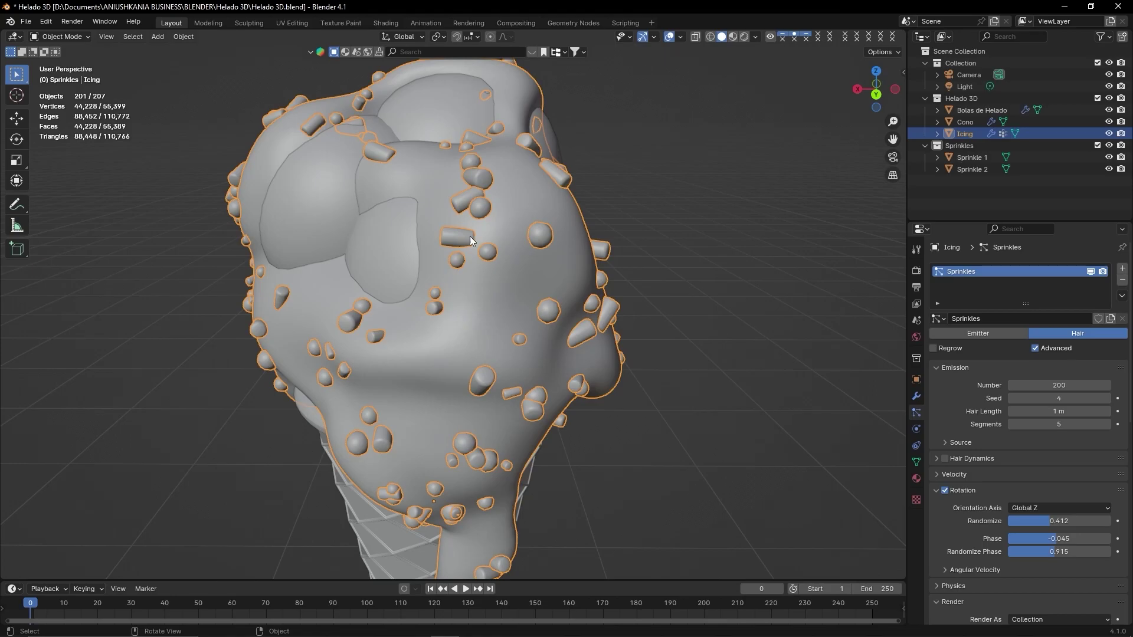
{"action": "scroll", "coordinate": [472, 243], "scroll_direction": "up", "scroll_amount": 2}
{"action": "scroll", "coordinate": [561, 249], "scroll_direction": "down", "scroll_amount": 2}
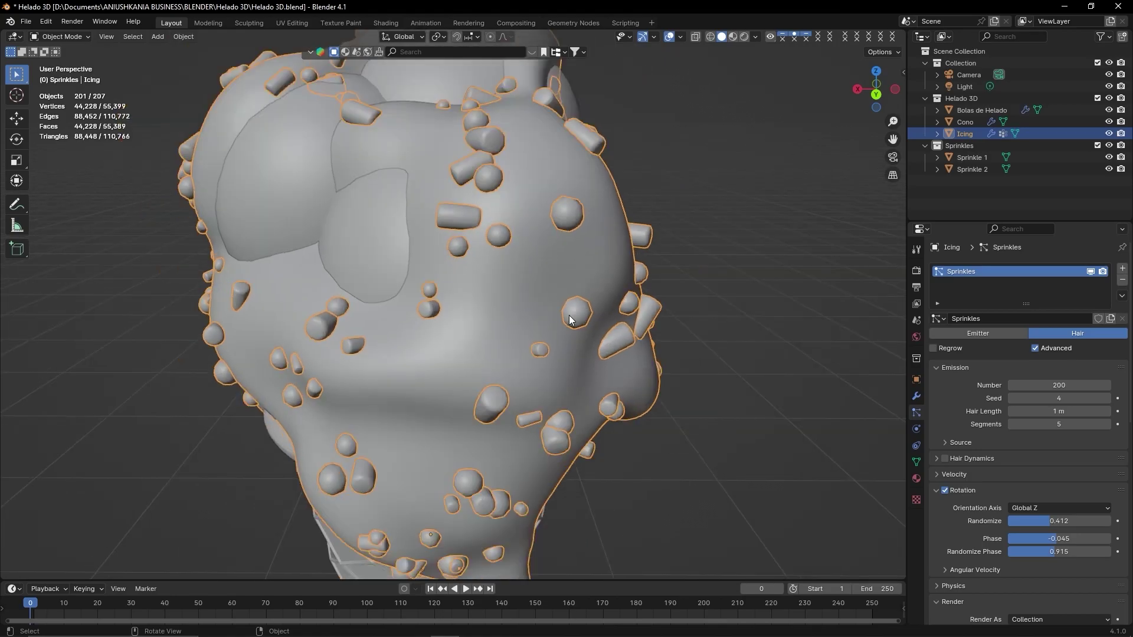
Step: Preview the model in wireframe, restore solid shading, and select the waffle cone Cono
{"action": "key", "text": "shift+z"}
{"action": "scroll", "coordinate": [503, 325], "scroll_direction": "down", "scroll_amount": 2}
{"action": "scroll", "coordinate": [715, 309], "scroll_direction": "down", "scroll_amount": 1}
{"action": "left_click", "coordinate": [716, 310]}
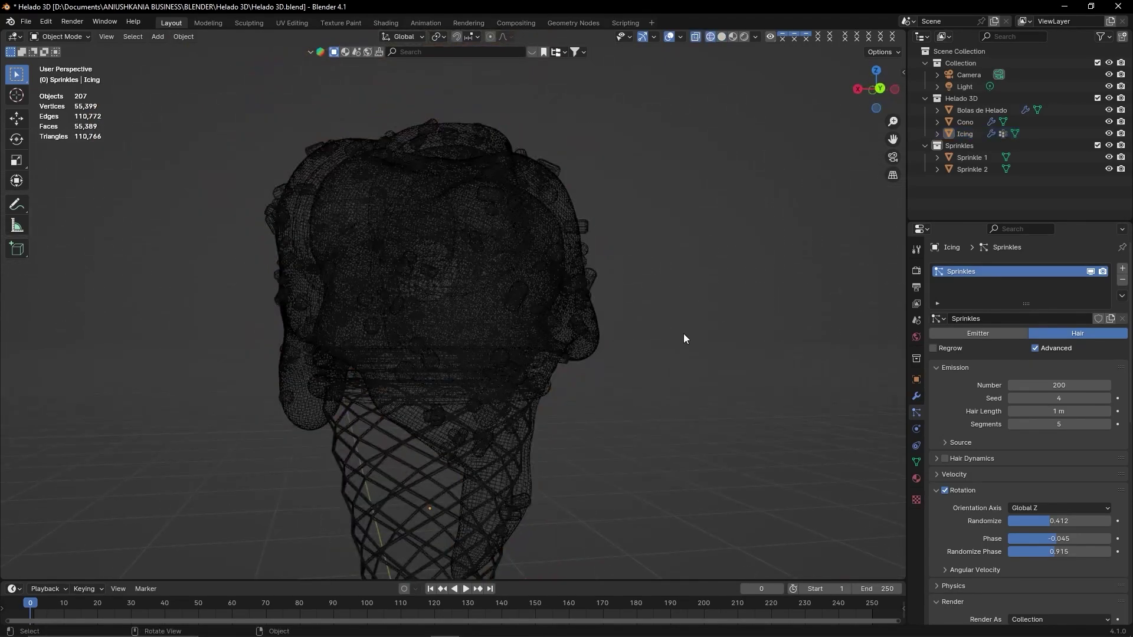
{"action": "scroll", "coordinate": [645, 364], "scroll_direction": "down", "scroll_amount": 2}
{"action": "key", "text": "z"}
{"action": "left_click", "coordinate": [625, 356]}
{"action": "scroll", "coordinate": [616, 352], "scroll_direction": "up", "scroll_amount": 2}
{"action": "scroll", "coordinate": [608, 358], "scroll_direction": "down", "scroll_amount": 1}
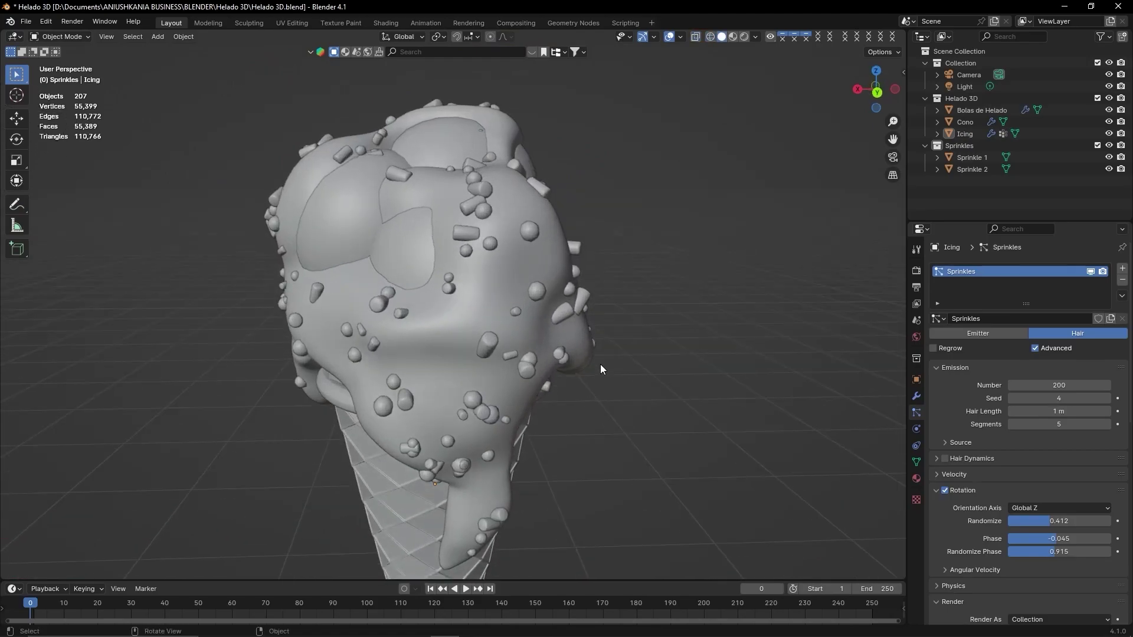
{"action": "scroll", "coordinate": [595, 391], "scroll_direction": "down", "scroll_amount": 2}
{"action": "mouse_move", "coordinate": [595, 391]}
{"action": "middle_mouse_down", "text": "shift"}
{"action": "mouse_move", "coordinate": [648, 310]}
{"action": "mouse_move", "coordinate": [632, 296]}
{"action": "mouse_move", "coordinate": [497, 364]}
{"action": "middle_mouse_up", "text": "shift"}
{"action": "left_click", "coordinate": [480, 368]}
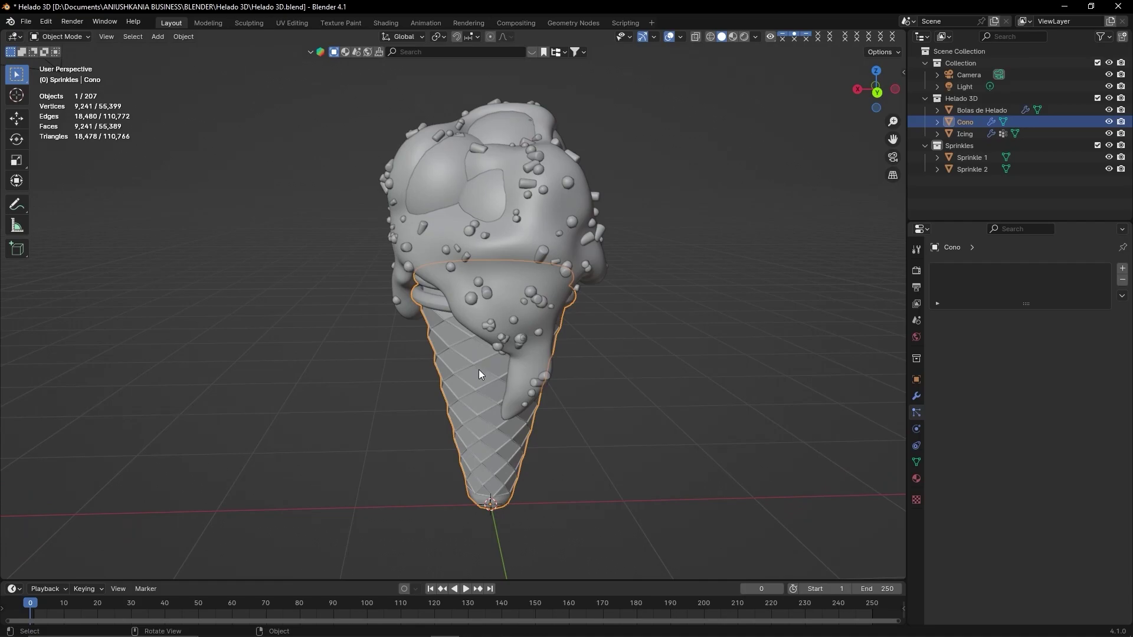
Step: In the UV Editing workspace, select the whole cone mesh and view it from the front
{"action": "left_click", "coordinate": [288, 26]}
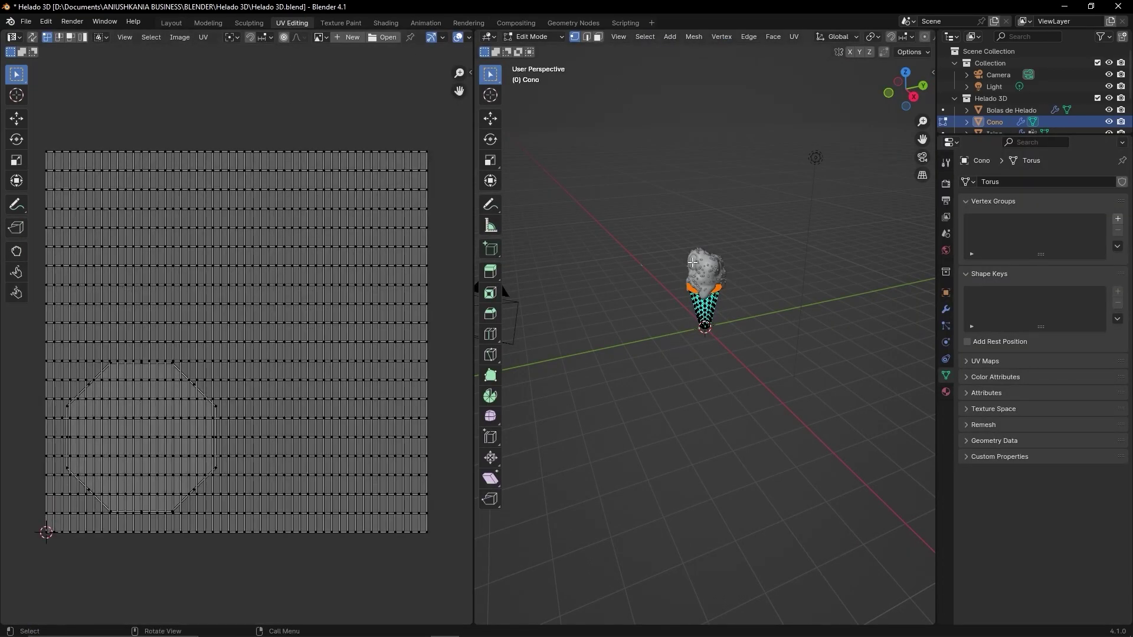
{"action": "scroll", "coordinate": [703, 284], "scroll_direction": "up", "scroll_amount": 5}
{"action": "scroll", "coordinate": [722, 329], "scroll_direction": "up", "scroll_amount": 8}
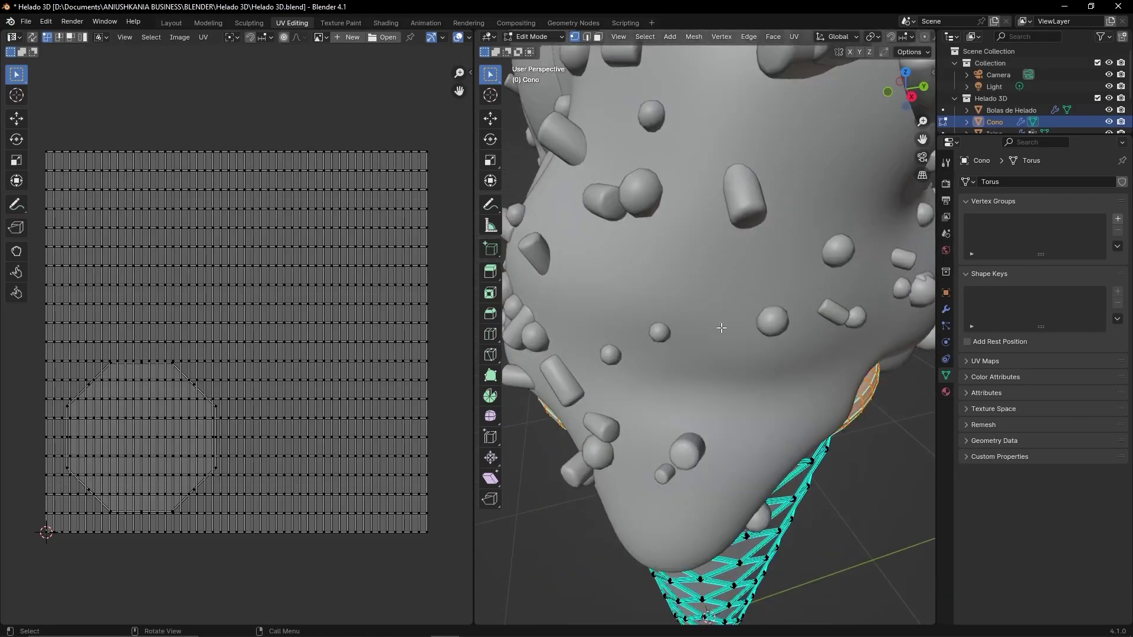
{"action": "scroll", "coordinate": [722, 328], "scroll_direction": "down", "scroll_amount": 10}
{"action": "key", "text": "a"}
{"action": "key", "text": "KP_1"}
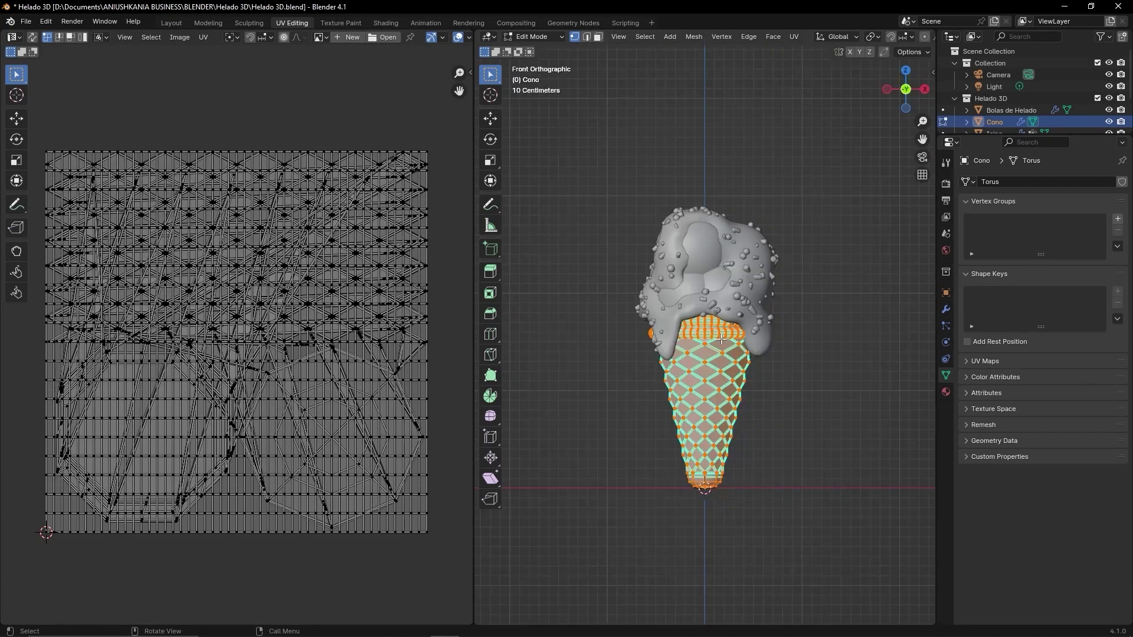
{"action": "scroll", "coordinate": [768, 366], "scroll_direction": "up", "scroll_amount": 2}
{"action": "scroll", "coordinate": [808, 390], "scroll_direction": "up", "scroll_amount": 2}
{"action": "middle_click_drag", "start_coordinate": [807, 389], "coordinate": [796, 344], "text": "shift"}
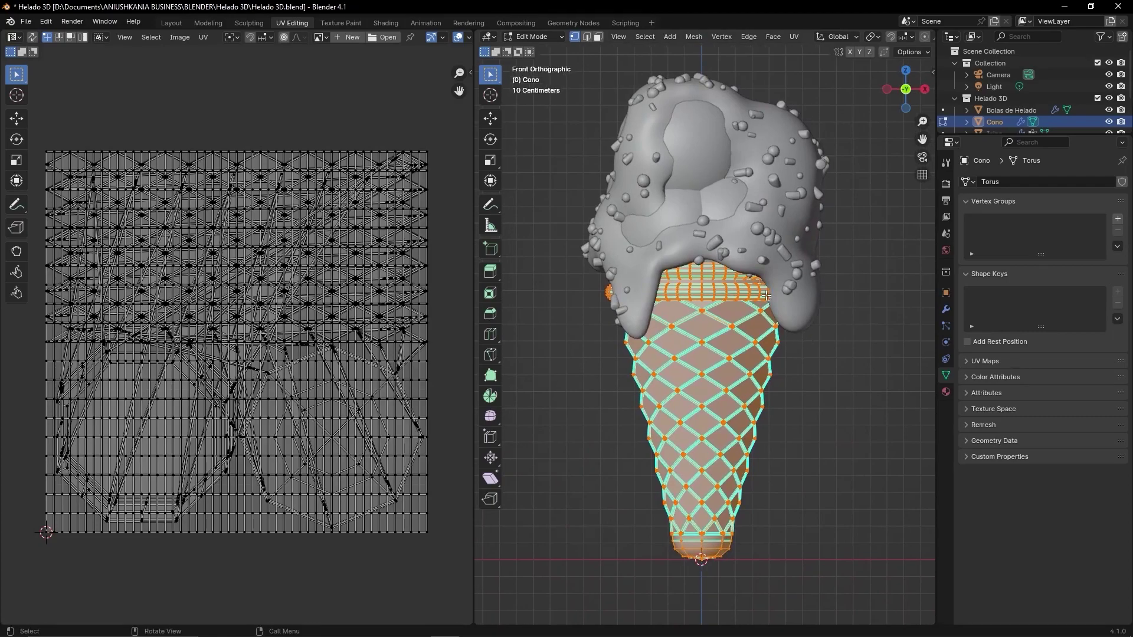
Step: Smart UV Project the cone with Scale to Bounds on, then select all UV islands
{"action": "key", "text": "u"}
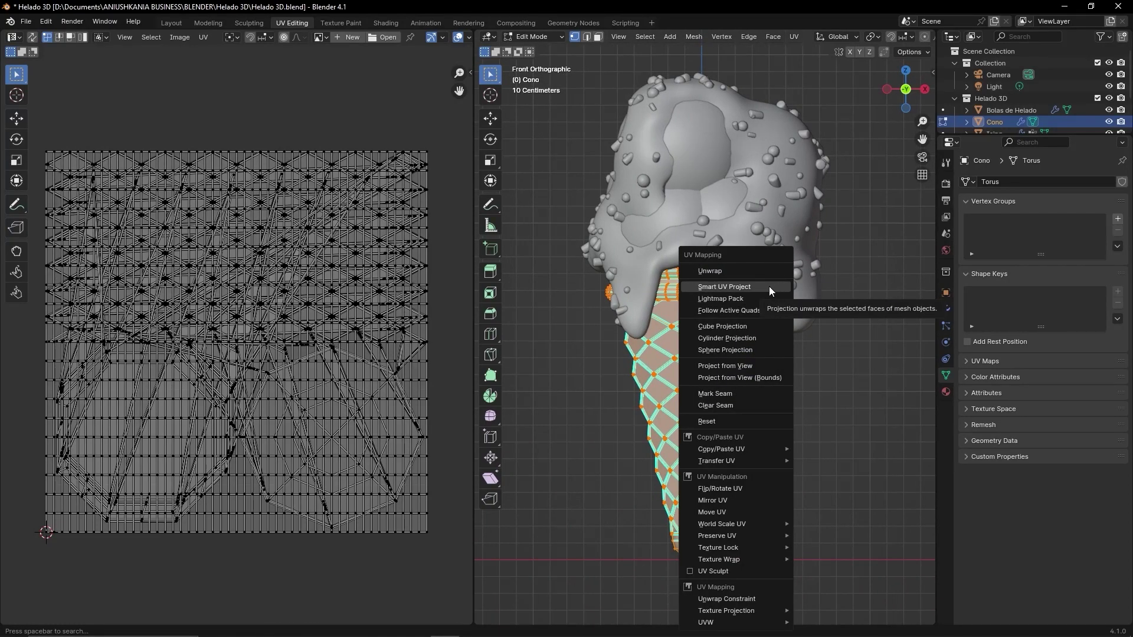
{"action": "left_click", "coordinate": [769, 286]}
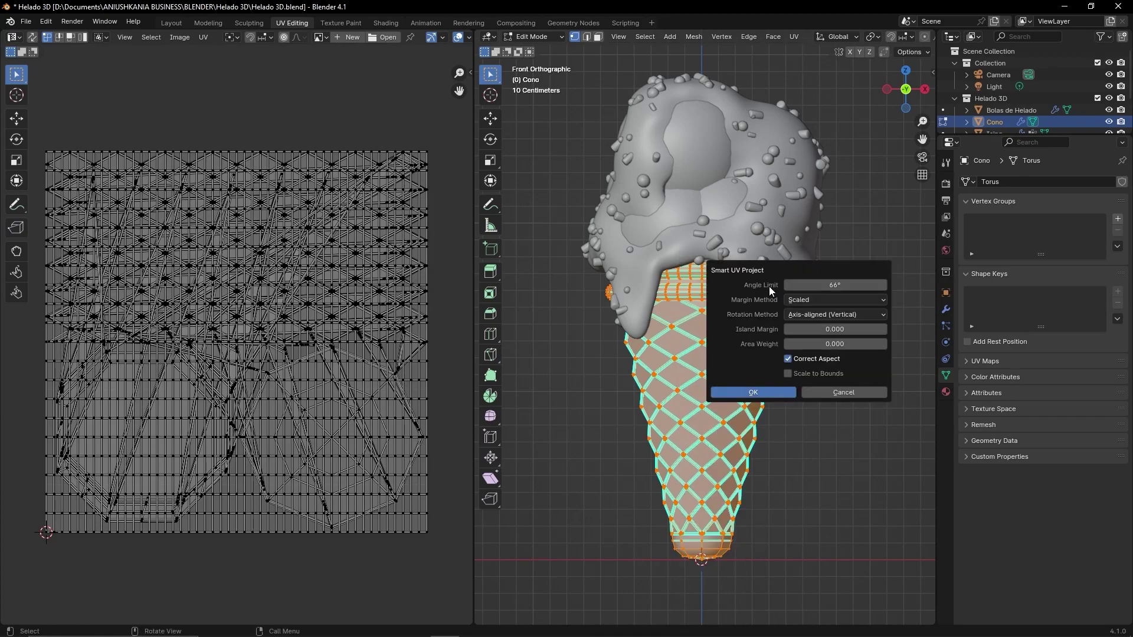
{"action": "left_click", "coordinate": [785, 374]}
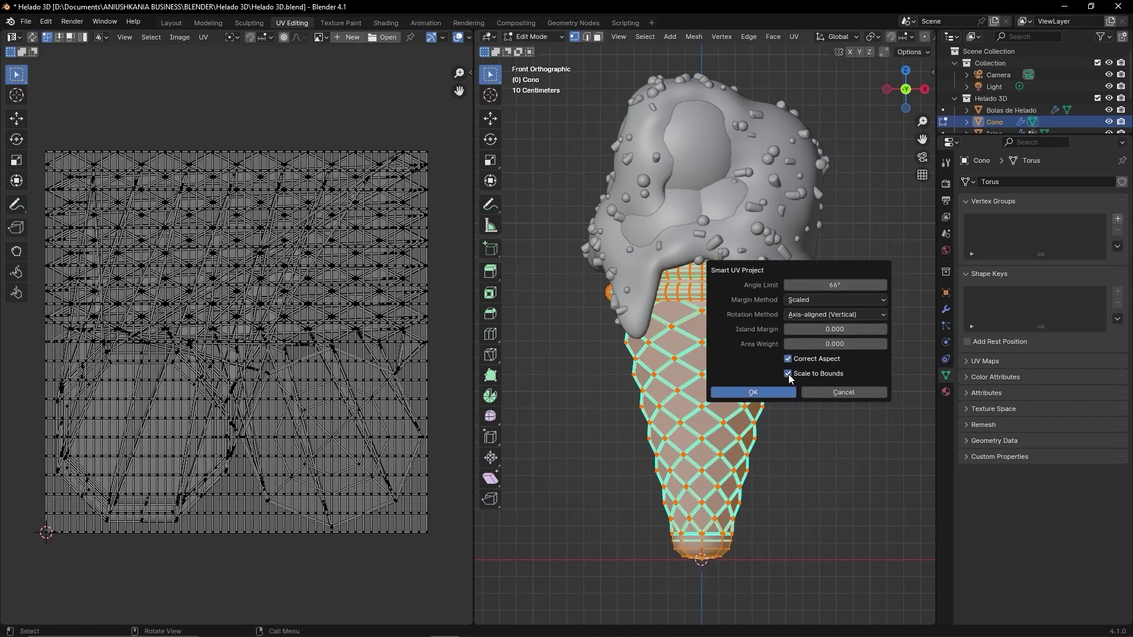
{"action": "left_click", "coordinate": [755, 393]}
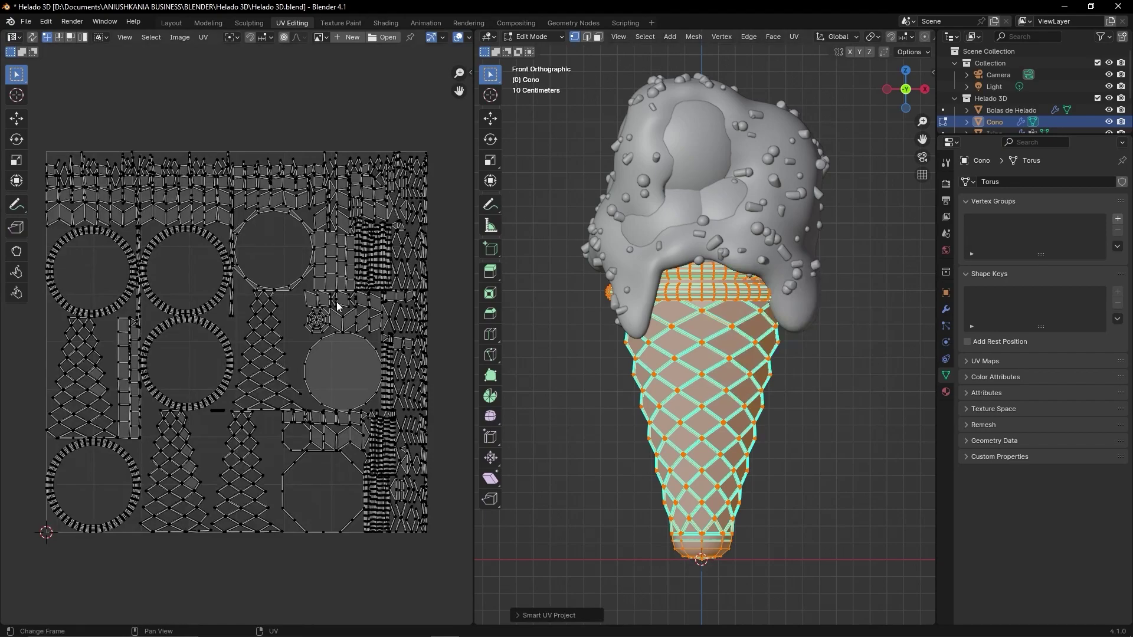
{"action": "scroll", "coordinate": [265, 312], "scroll_direction": "up", "scroll_amount": 4}
{"action": "scroll", "coordinate": [265, 312], "scroll_direction": "up", "scroll_amount": 2}
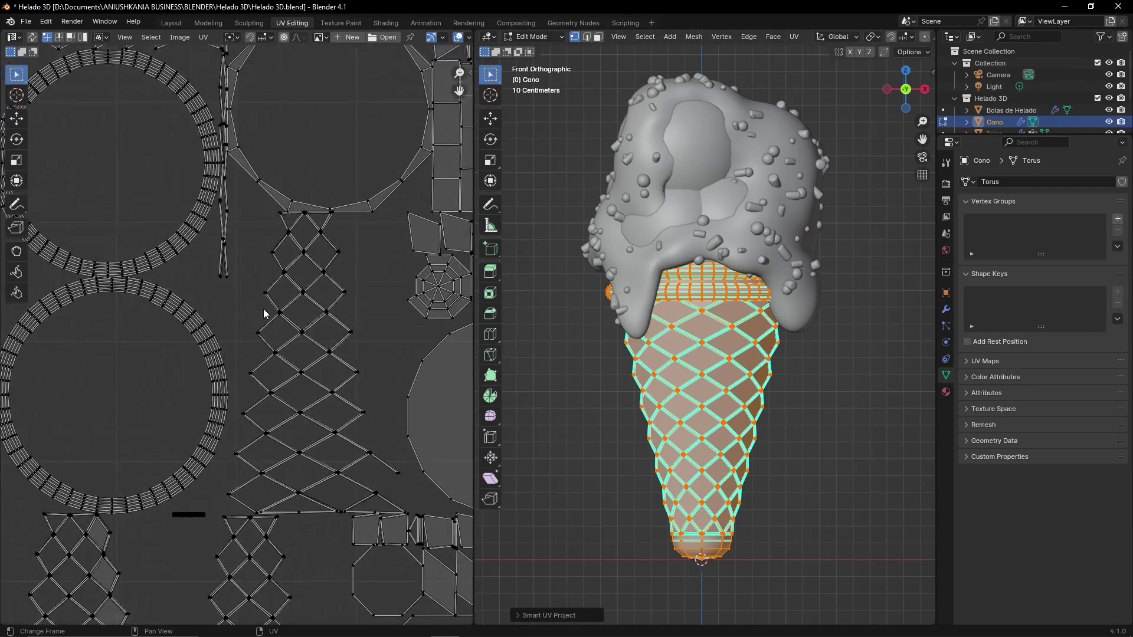
{"action": "scroll", "coordinate": [265, 312], "scroll_direction": "down", "scroll_amount": 3}
{"action": "scroll", "coordinate": [265, 312], "scroll_direction": "down", "scroll_amount": 2}
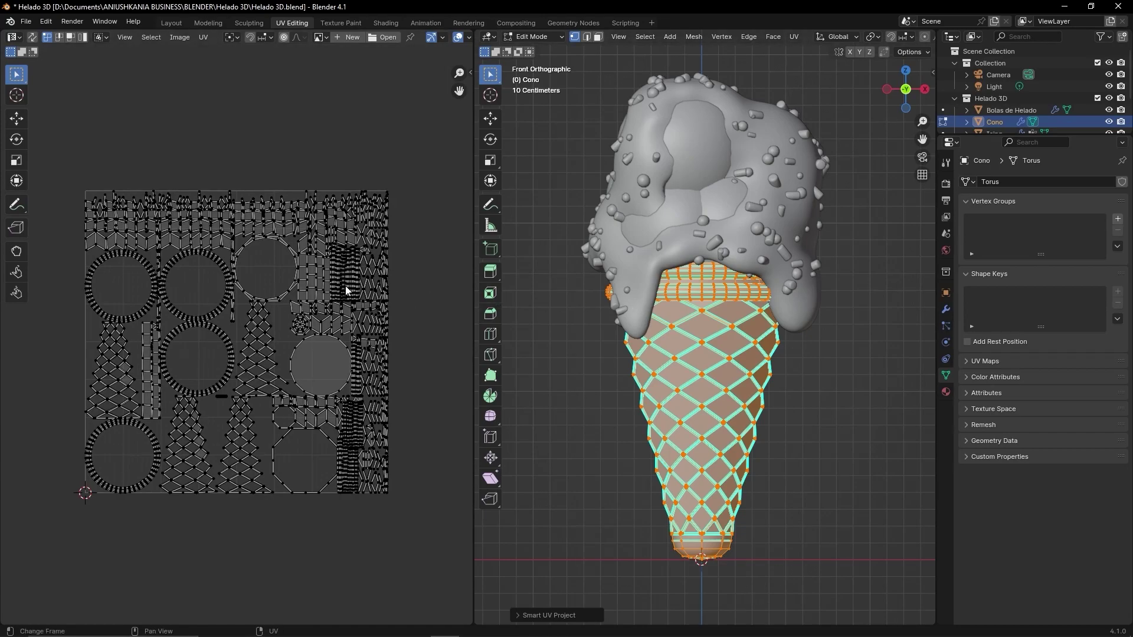
{"action": "scroll", "coordinate": [343, 308], "scroll_direction": "up", "scroll_amount": 1}
{"action": "scroll", "coordinate": [336, 314], "scroll_direction": "up", "scroll_amount": 1}
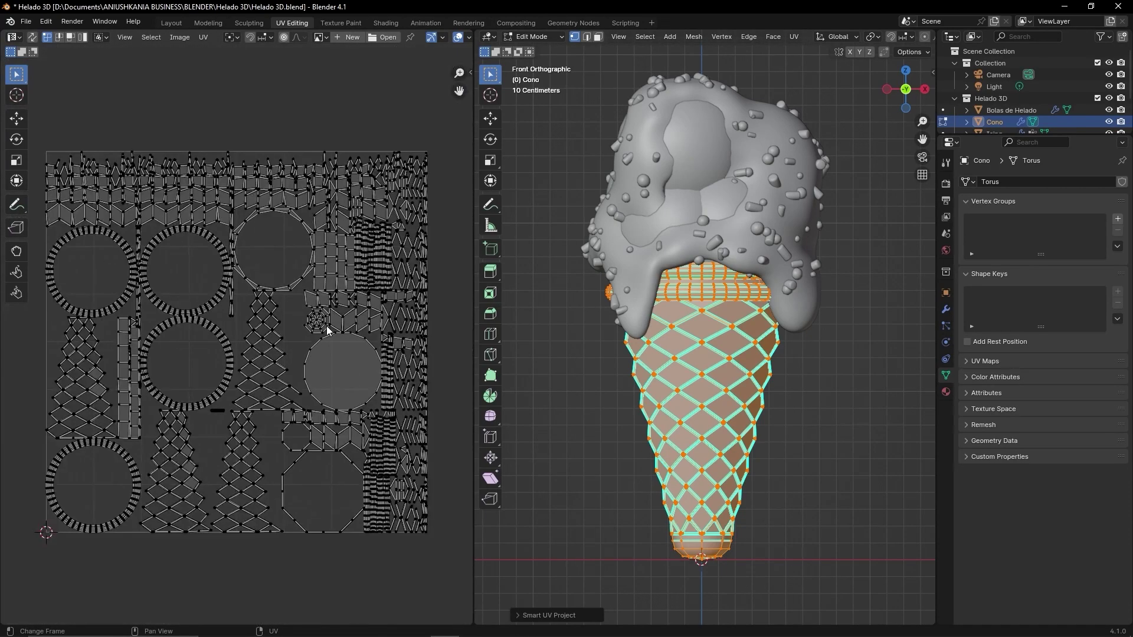
{"action": "scroll", "coordinate": [328, 324], "scroll_direction": "down", "scroll_amount": 1}
{"action": "key", "text": "a"}
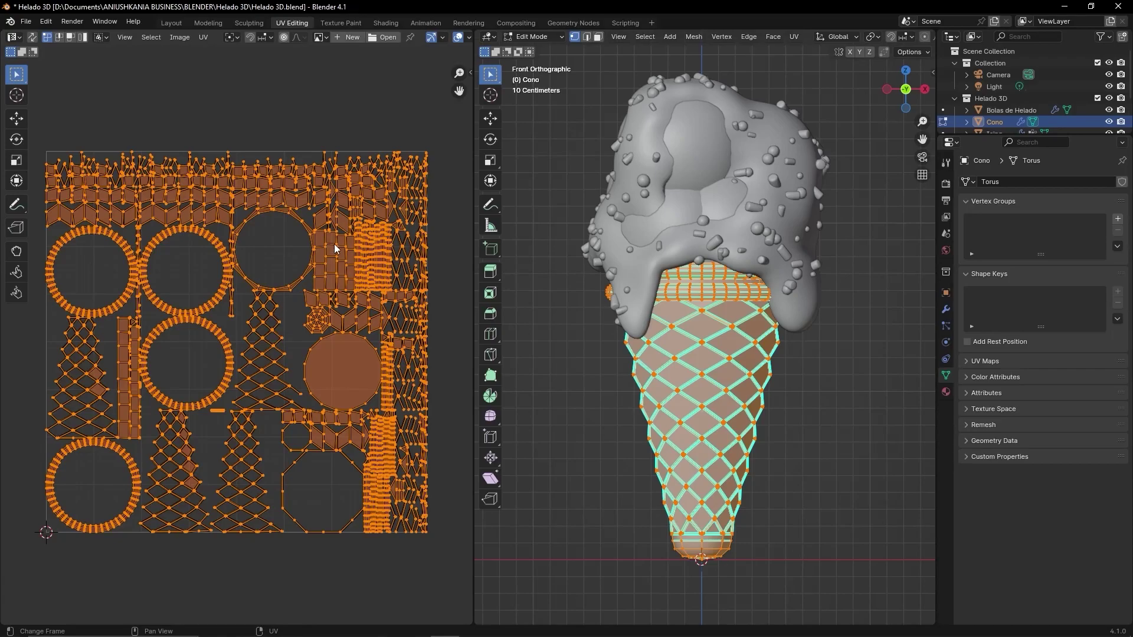
Step: Average the scale of Cono's UV islands
{"action": "left_click", "coordinate": [203, 37]}
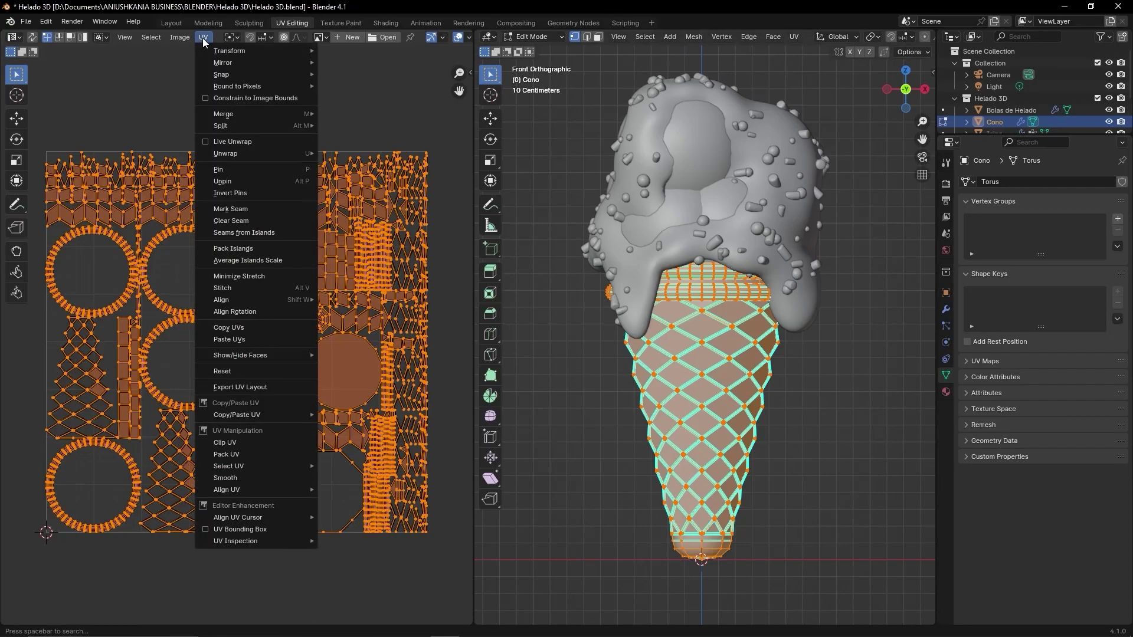
{"action": "left_click", "coordinate": [259, 260]}
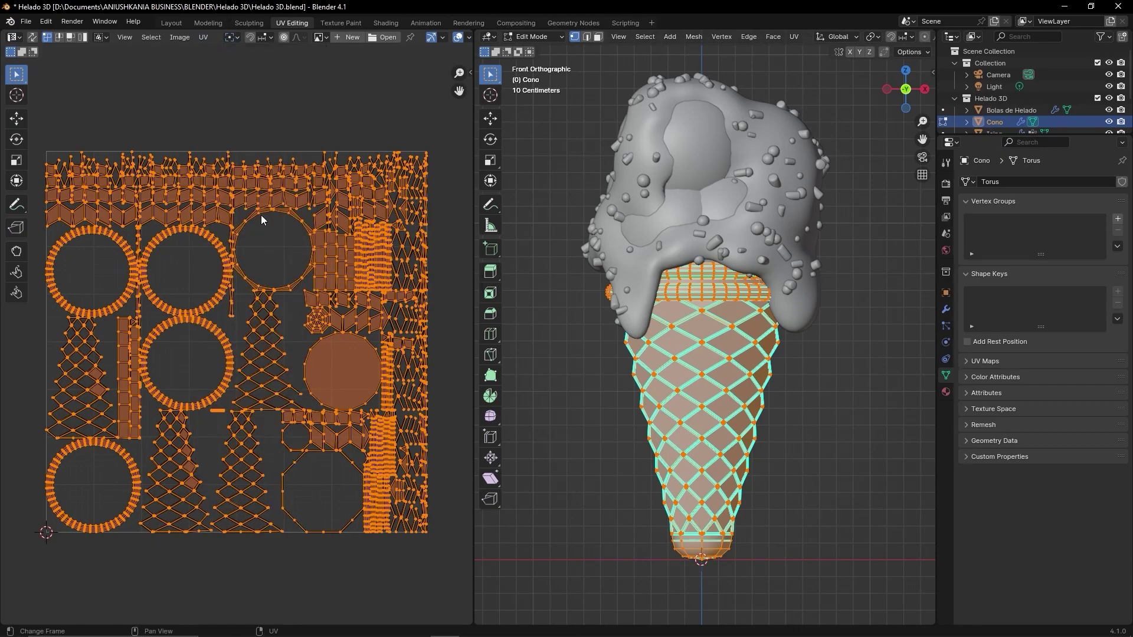
{"action": "left_click", "coordinate": [206, 38]}
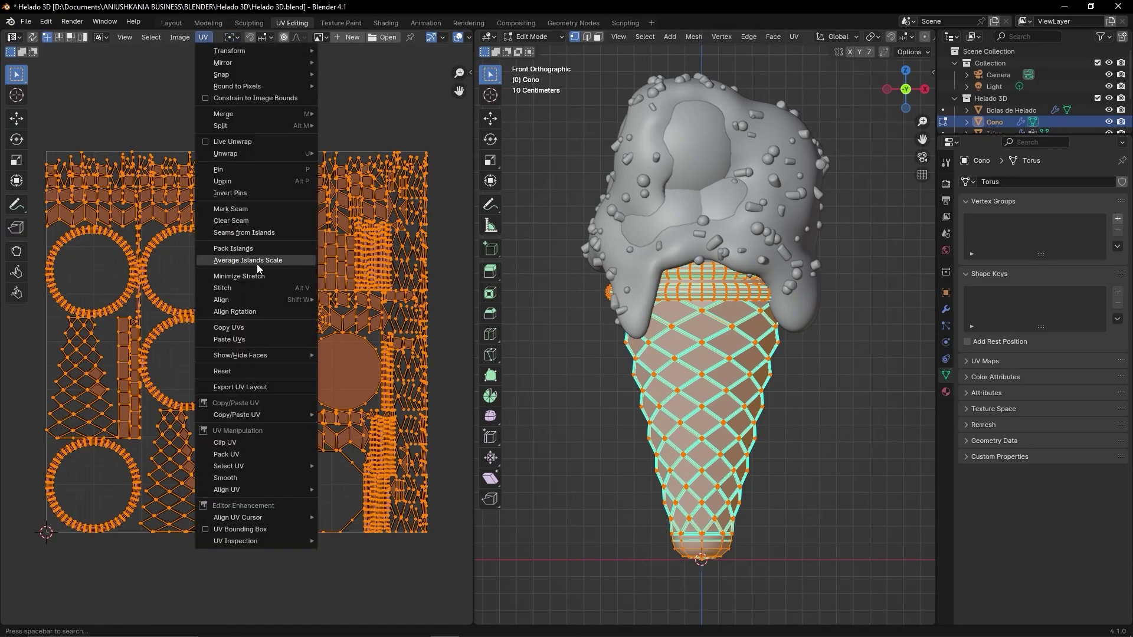
{"action": "left_click", "coordinate": [257, 262]}
Step: Pack Cono's UV islands into the UV square with a 0.001 margin
{"action": "left_click", "coordinate": [203, 36]}
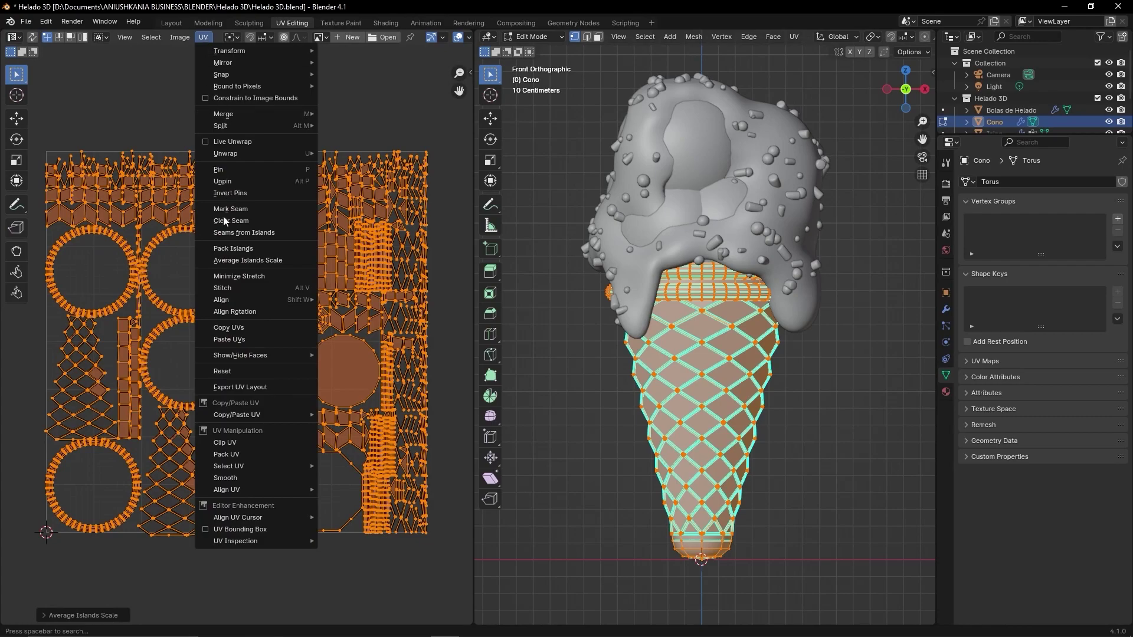
{"action": "left_click", "coordinate": [229, 253]}
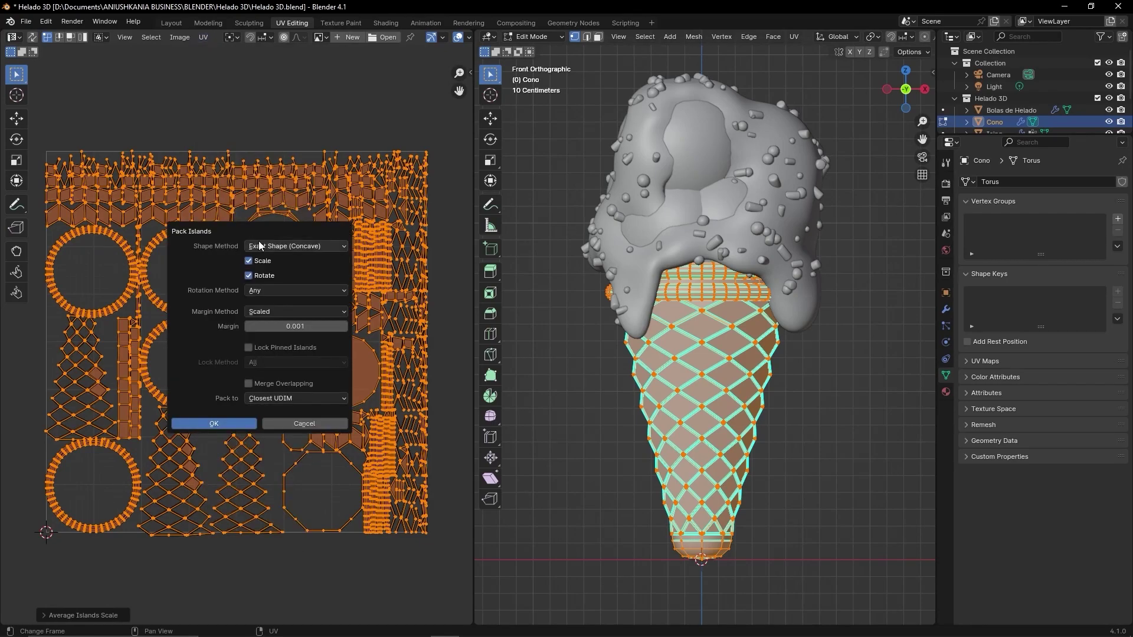
{"action": "mouse_move", "coordinate": [267, 232]}
{"action": "left_mouse_down"}
{"action": "mouse_move", "coordinate": [345, 260]}
{"action": "mouse_move", "coordinate": [333, 250]}
{"action": "left_mouse_up"}
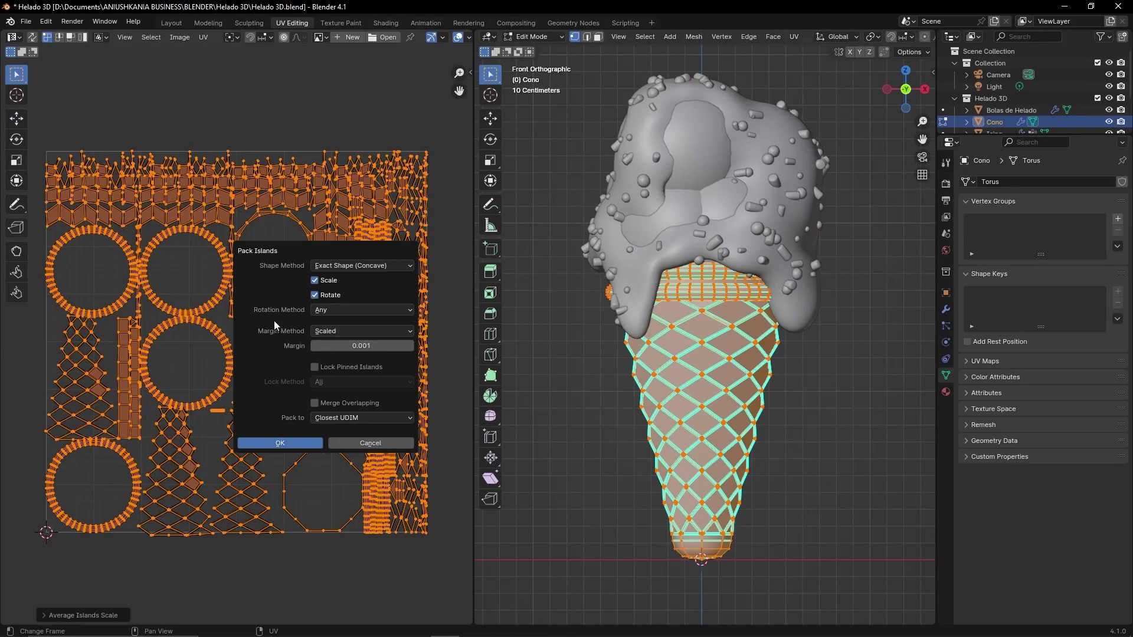
{"action": "left_click", "coordinate": [277, 443]}
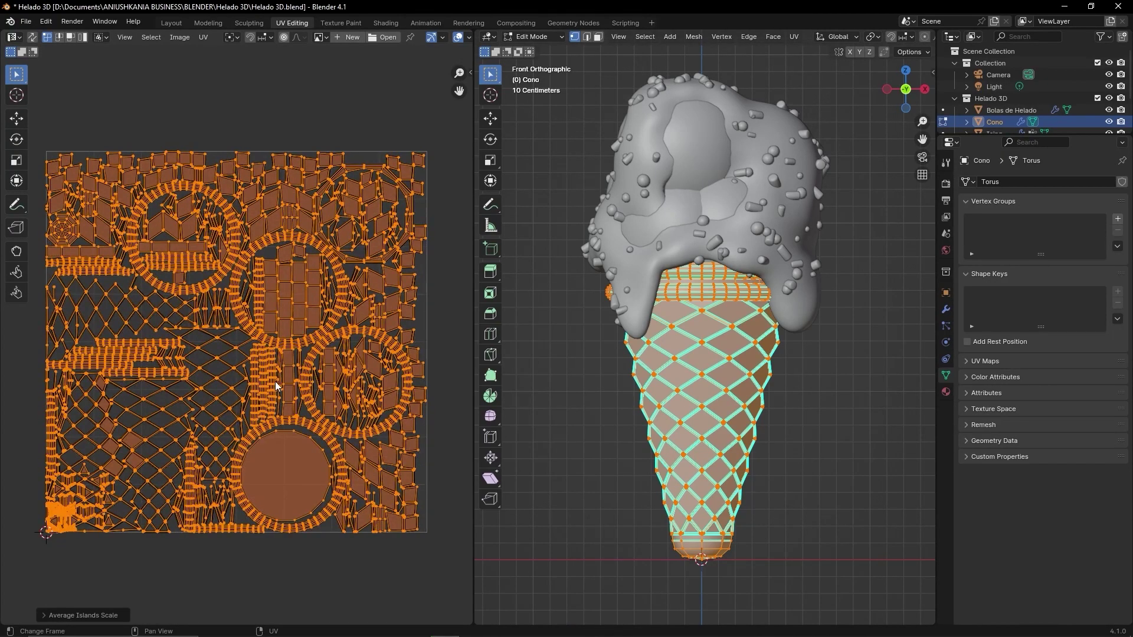
{"action": "scroll", "coordinate": [271, 363], "scroll_direction": "up", "scroll_amount": 6}
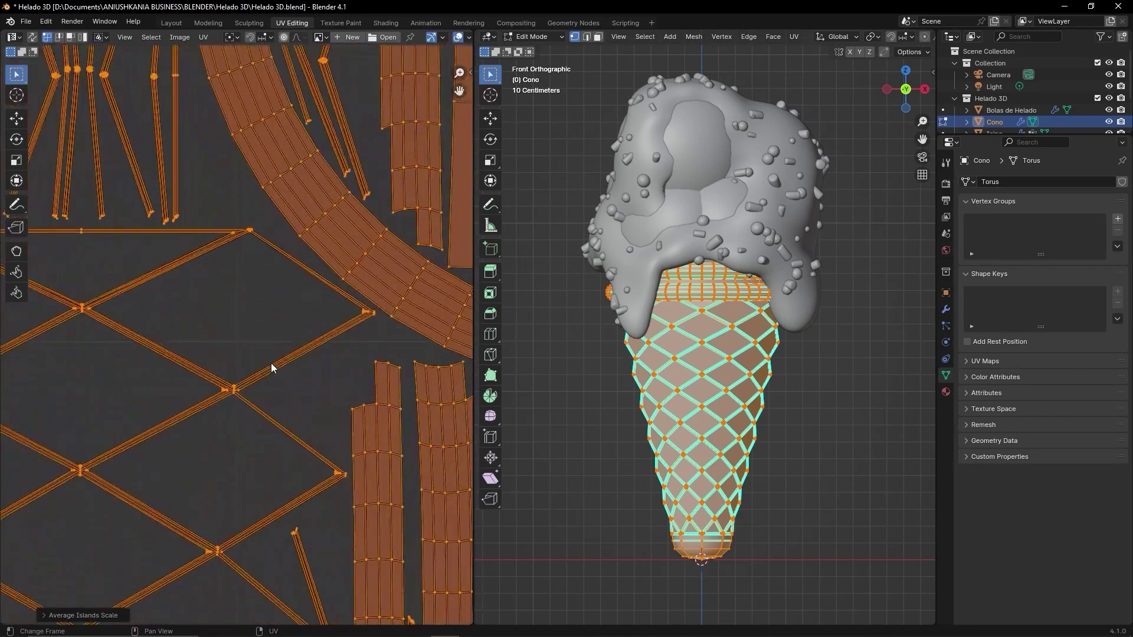
{"action": "scroll", "coordinate": [270, 363], "scroll_direction": "down", "scroll_amount": 3}
{"action": "scroll", "coordinate": [271, 363], "scroll_direction": "down", "scroll_amount": 2}
{"action": "scroll", "coordinate": [387, 323], "scroll_direction": "up", "scroll_amount": 4}
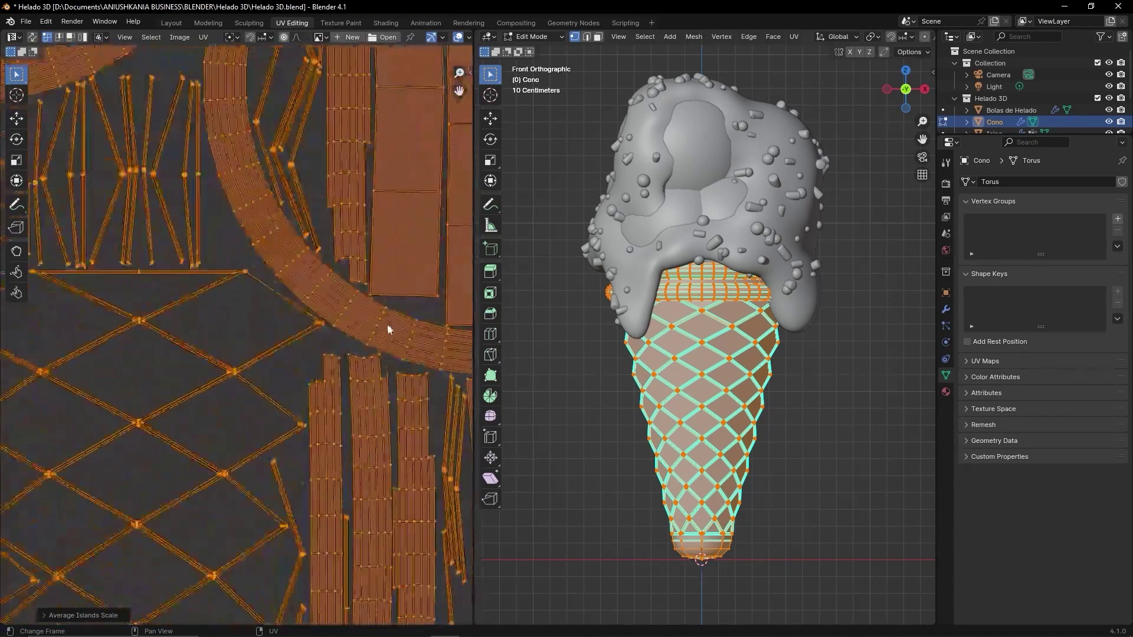
{"action": "scroll", "coordinate": [203, 324], "scroll_direction": "up", "scroll_amount": 2}
{"action": "scroll", "coordinate": [204, 349], "scroll_direction": "down", "scroll_amount": 2}
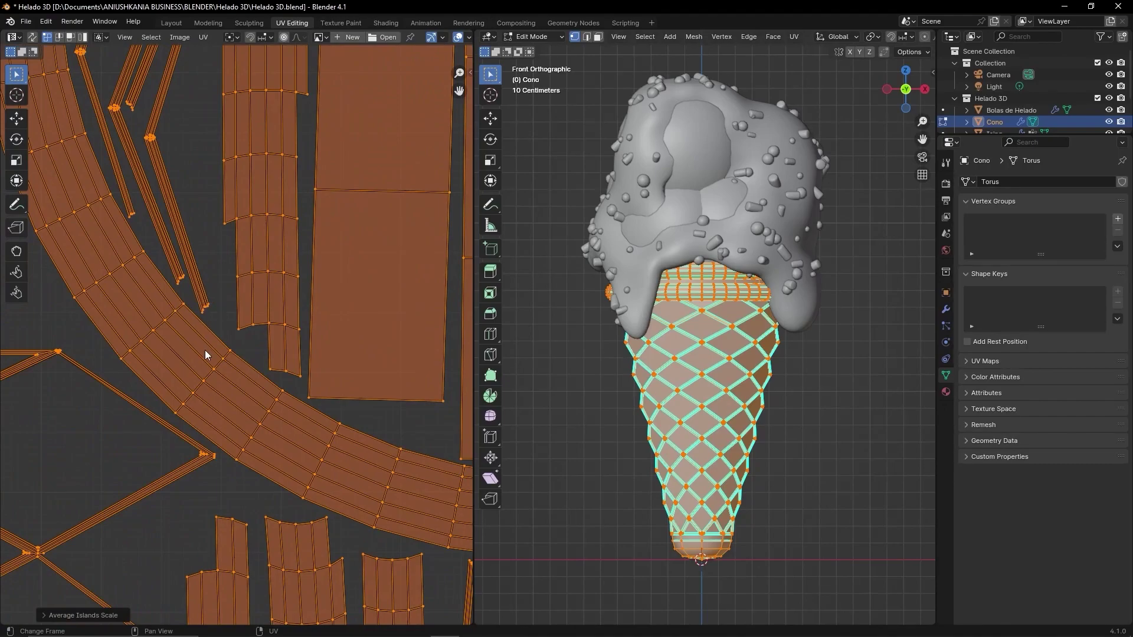
{"action": "scroll", "coordinate": [205, 351], "scroll_direction": "down", "scroll_amount": 3}
{"action": "scroll", "coordinate": [206, 356], "scroll_direction": "down", "scroll_amount": 2}
{"action": "scroll", "coordinate": [307, 407], "scroll_direction": "up", "scroll_amount": 3}
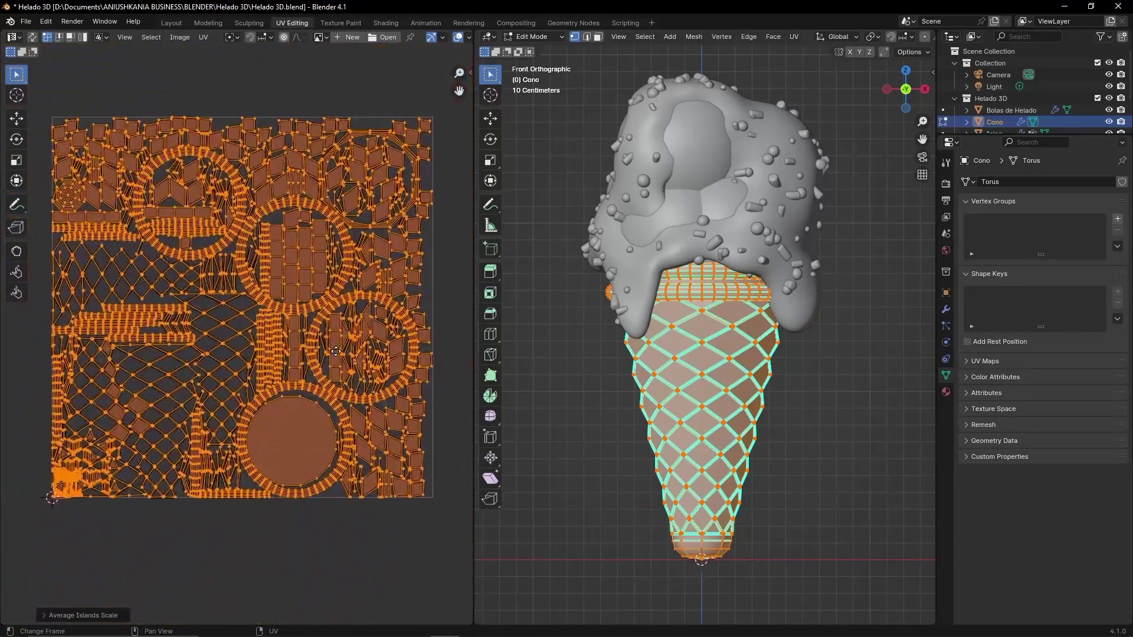
Step: Inspect the packed UV islands, then return Cono to Object Mode
{"action": "middle_click_drag", "start_coordinate": [148, 460], "coordinate": [193, 346]}
{"action": "scroll", "coordinate": [193, 346], "scroll_direction": "down", "scroll_amount": 2}
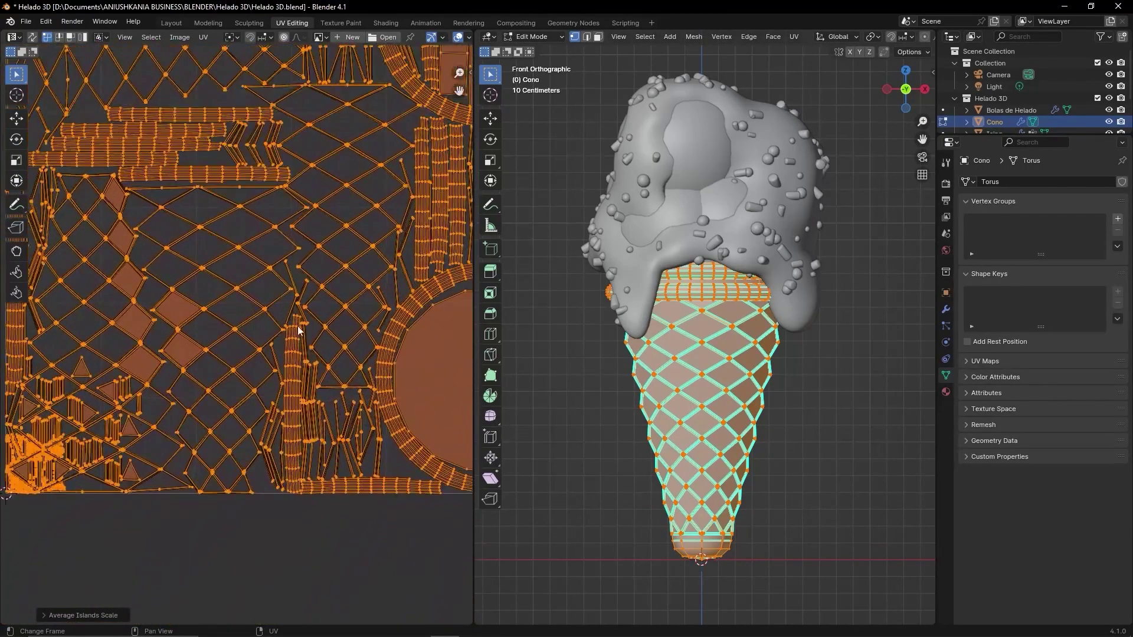
{"action": "scroll", "coordinate": [321, 362], "scroll_direction": "up", "scroll_amount": 3}
{"action": "scroll", "coordinate": [320, 361], "scroll_direction": "down", "scroll_amount": 3}
{"action": "scroll", "coordinate": [317, 363], "scroll_direction": "down", "scroll_amount": 4}
{"action": "scroll", "coordinate": [317, 363], "scroll_direction": "up", "scroll_amount": 1}
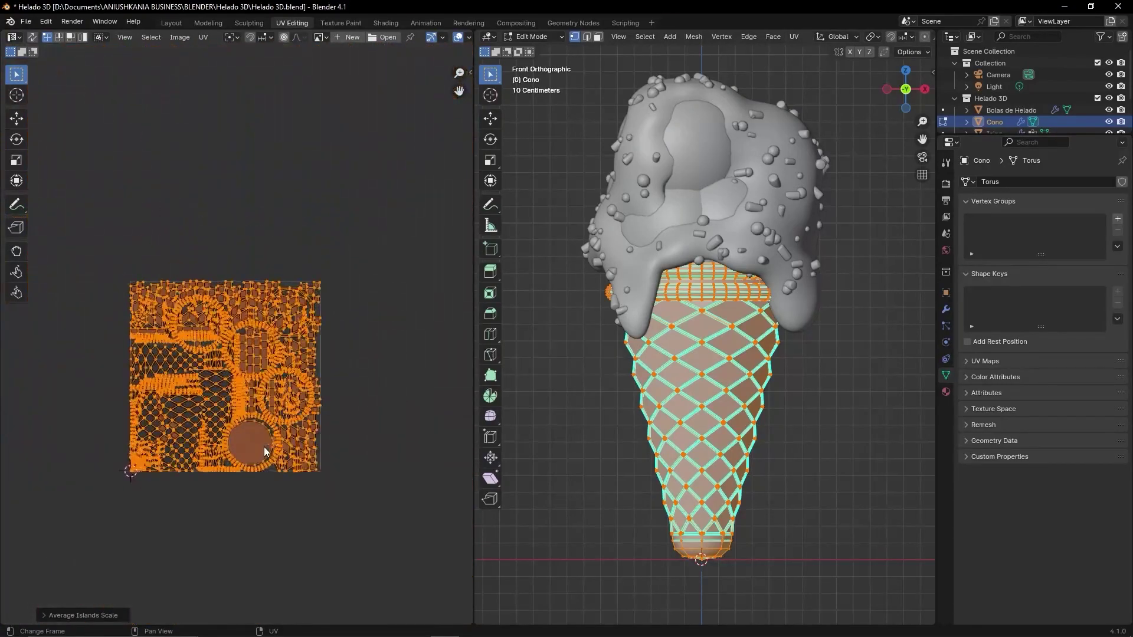
{"action": "scroll", "coordinate": [278, 430], "scroll_direction": "up", "scroll_amount": 2}
{"action": "scroll", "coordinate": [317, 407], "scroll_direction": "up", "scroll_amount": 1}
{"action": "key", "text": "Tab"}
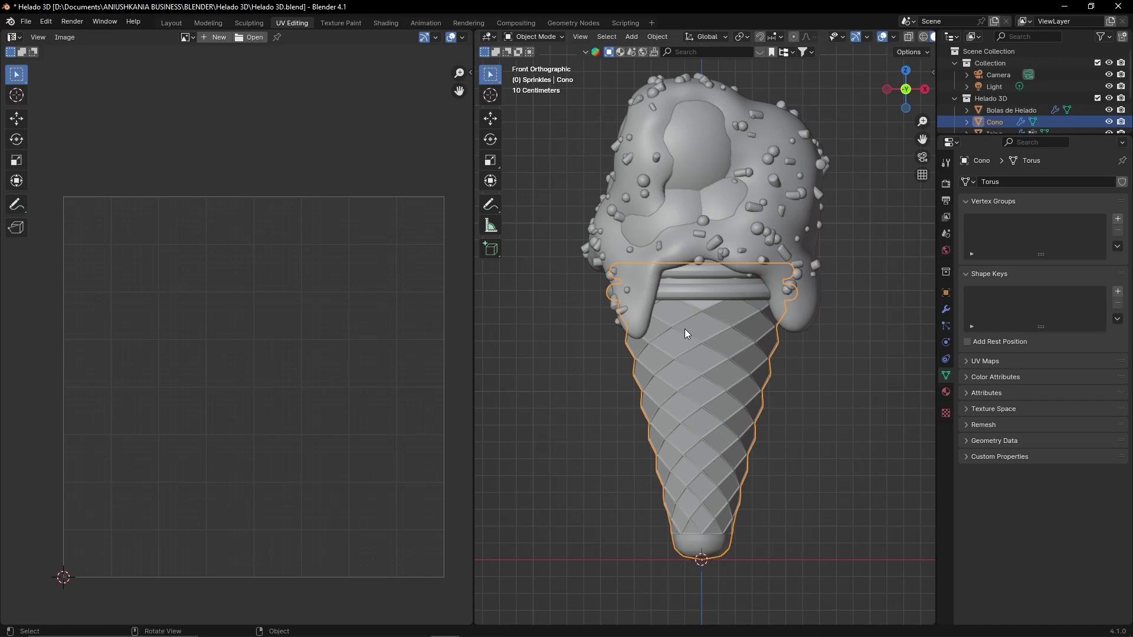
Step: Select all of the Icing mesh in Edit Mode and apply a standard Unwrap
{"action": "left_click", "coordinate": [785, 166]}
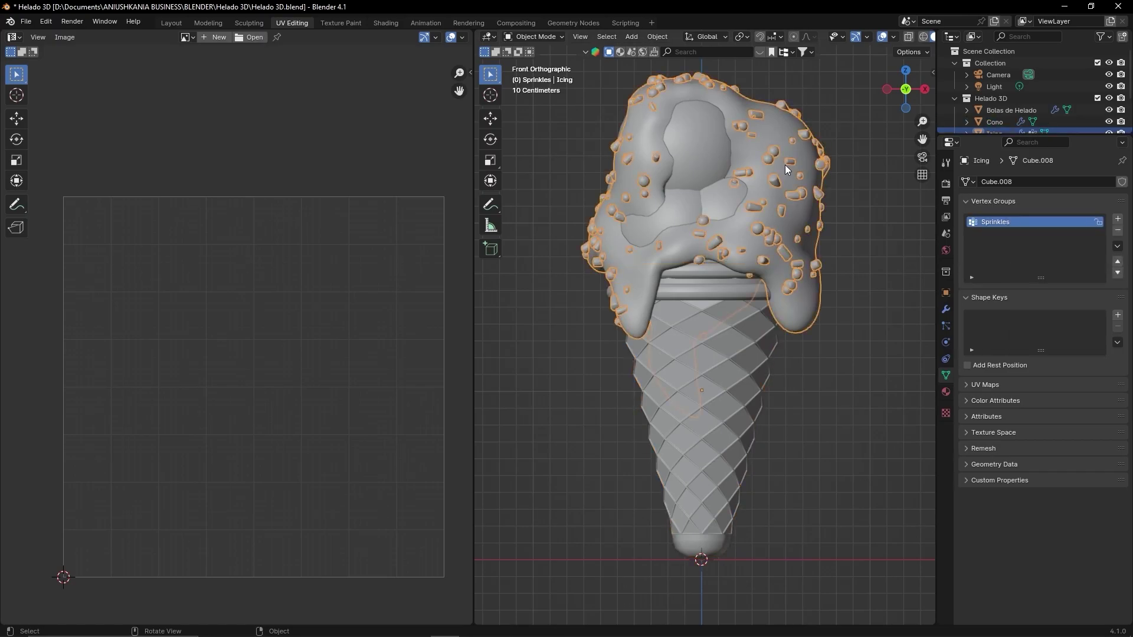
{"action": "key", "text": "Tab"}
{"action": "key", "text": "a"}
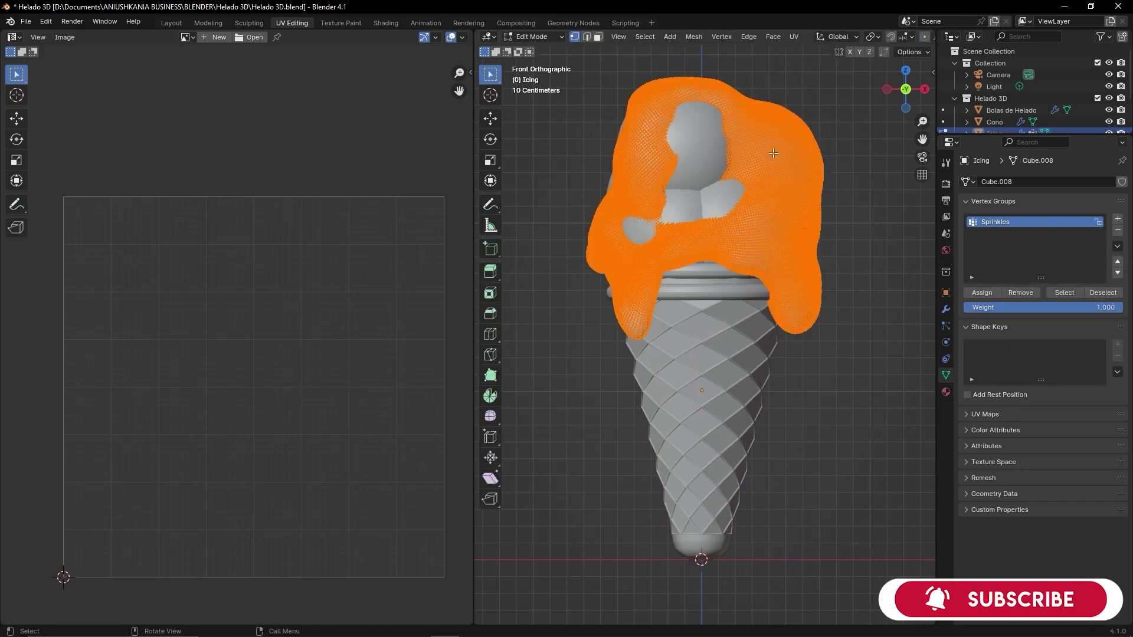
{"action": "key", "text": "u"}
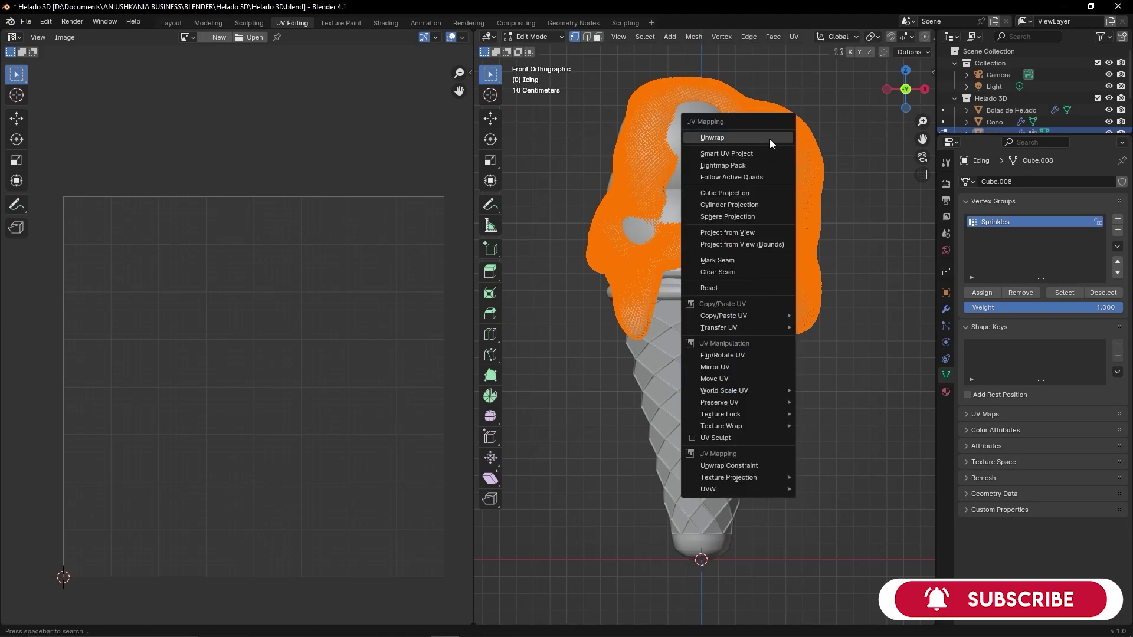
{"action": "left_click", "coordinate": [770, 139]}
{"action": "scroll", "coordinate": [183, 352], "scroll_direction": "up", "scroll_amount": 5}
{"action": "scroll", "coordinate": [183, 353], "scroll_direction": "down", "scroll_amount": 5}
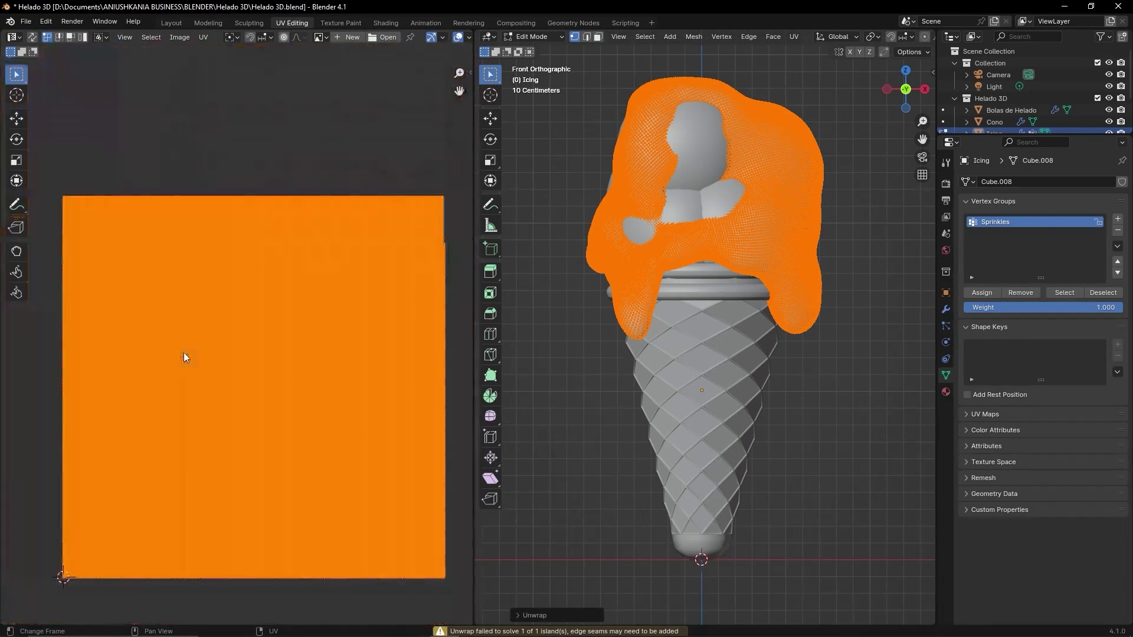
Step: Re-unwrap the Icing with Smart UV Project and re-enter its Edit Mode
{"action": "key", "text": "u"}
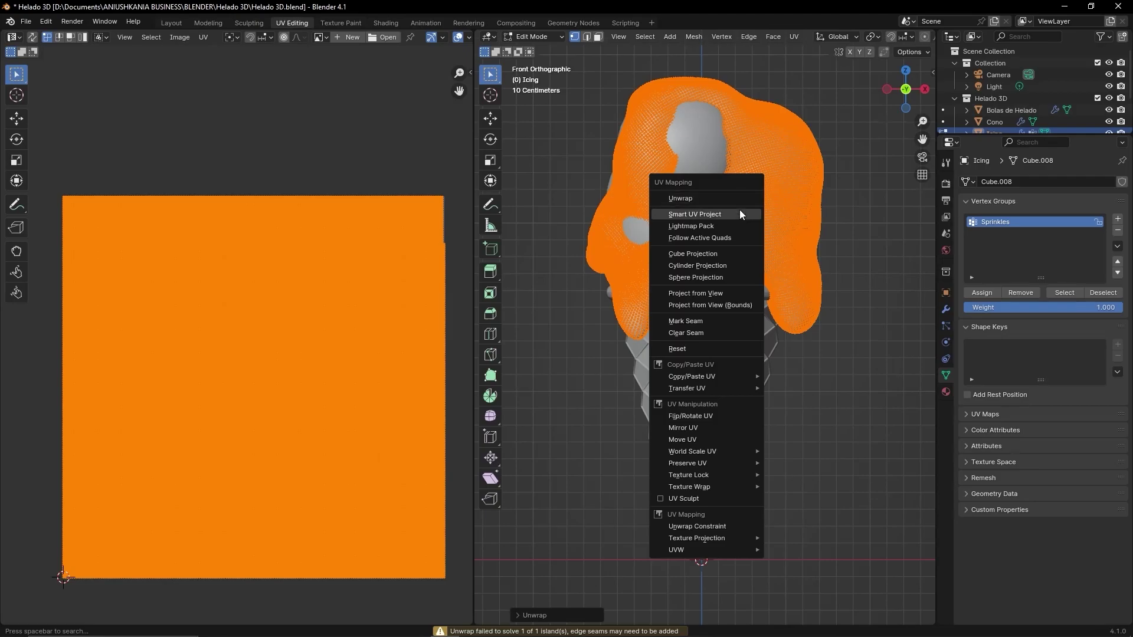
{"action": "left_click", "coordinate": [739, 213]}
{"action": "left_click", "coordinate": [723, 316]}
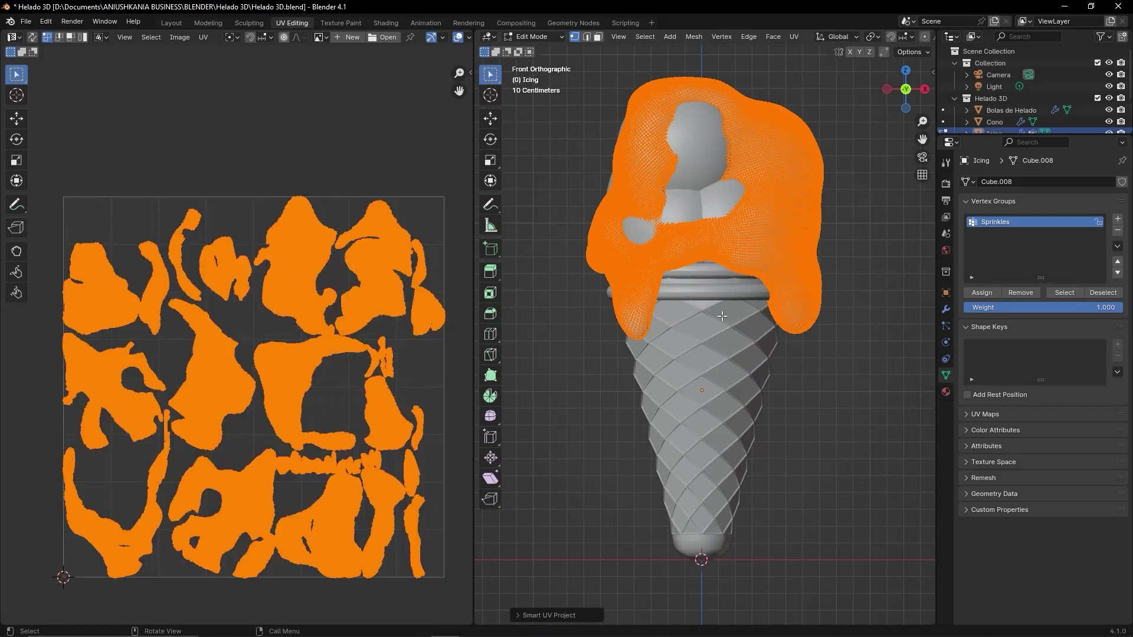
{"action": "key", "text": "Tab"}
{"action": "key", "text": "Tab"}
{"action": "scroll", "coordinate": [343, 414], "scroll_direction": "up", "scroll_amount": 3}
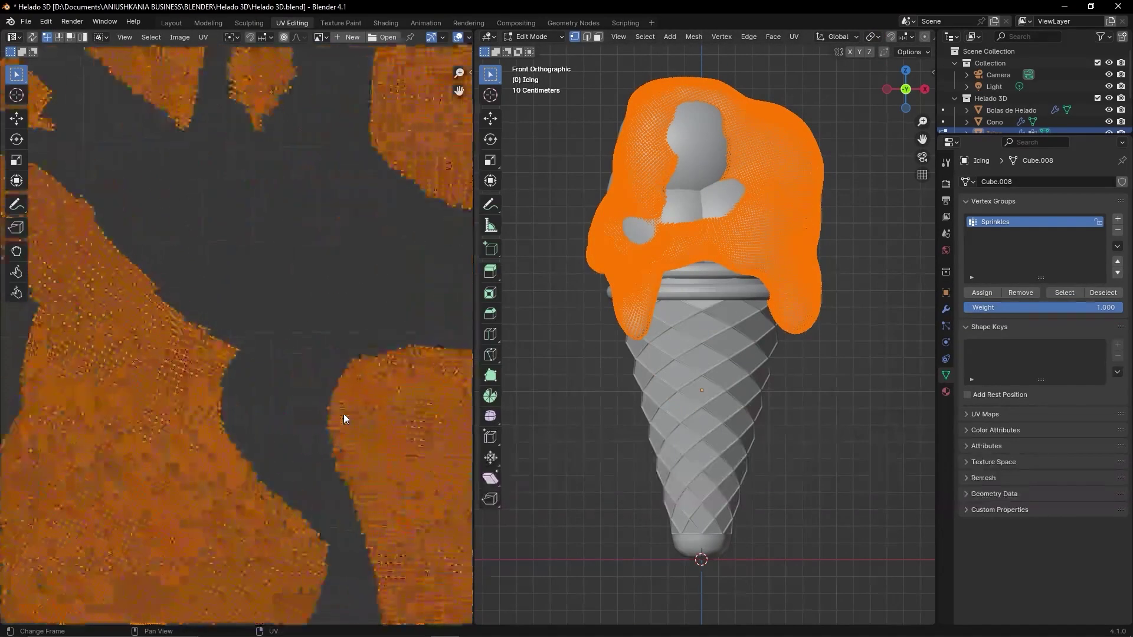
{"action": "scroll", "coordinate": [343, 413], "scroll_direction": "up", "scroll_amount": 2}
{"action": "scroll", "coordinate": [345, 416], "scroll_direction": "down", "scroll_amount": 3}
{"action": "scroll", "coordinate": [345, 418], "scroll_direction": "down", "scroll_amount": 4}
{"action": "key", "text": "Tab"}
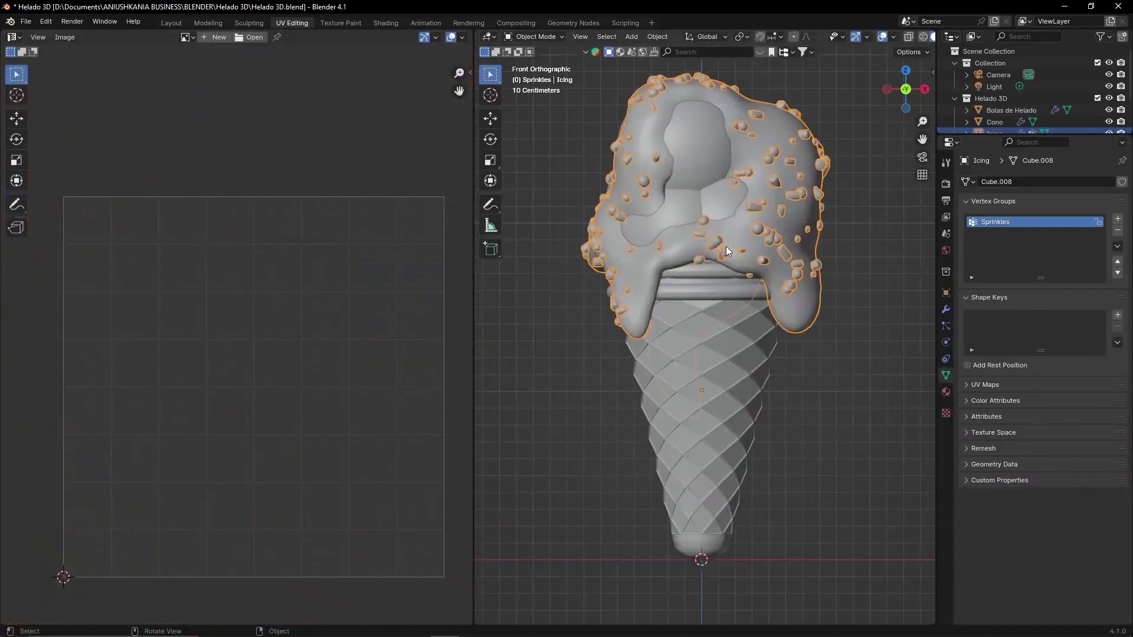
{"action": "key", "text": "Tab"}
Step: Dismiss the UV unwrap menu unused and pan the view over the icing and cone
{"action": "key", "text": "u"}
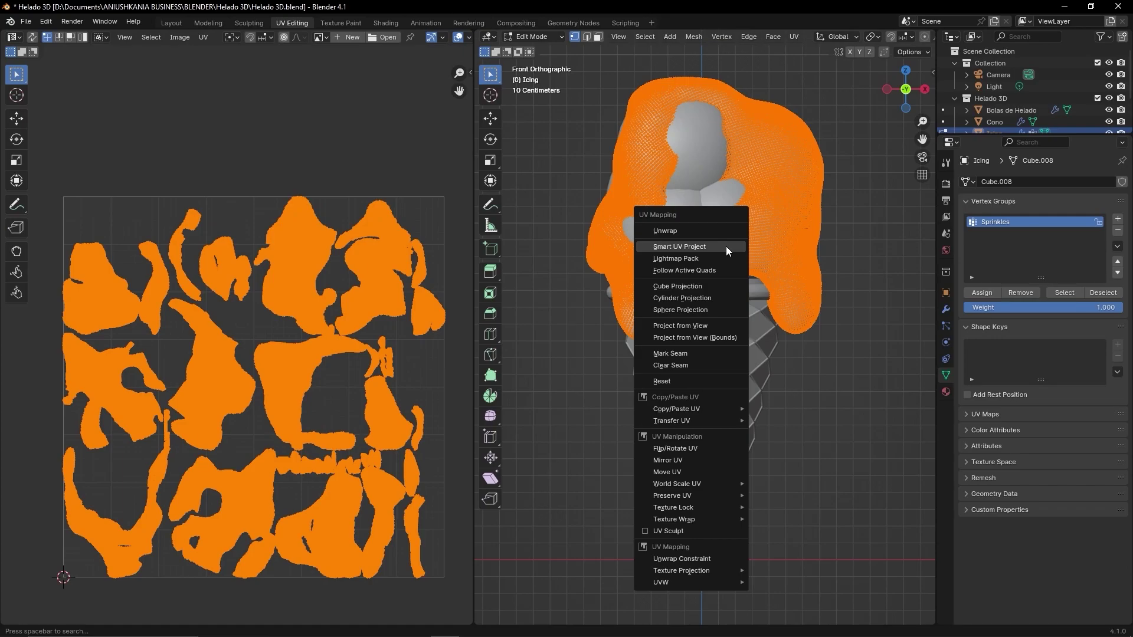
{"action": "key", "text": "Escape"}
{"action": "scroll", "coordinate": [729, 248], "scroll_direction": "up", "scroll_amount": 2}
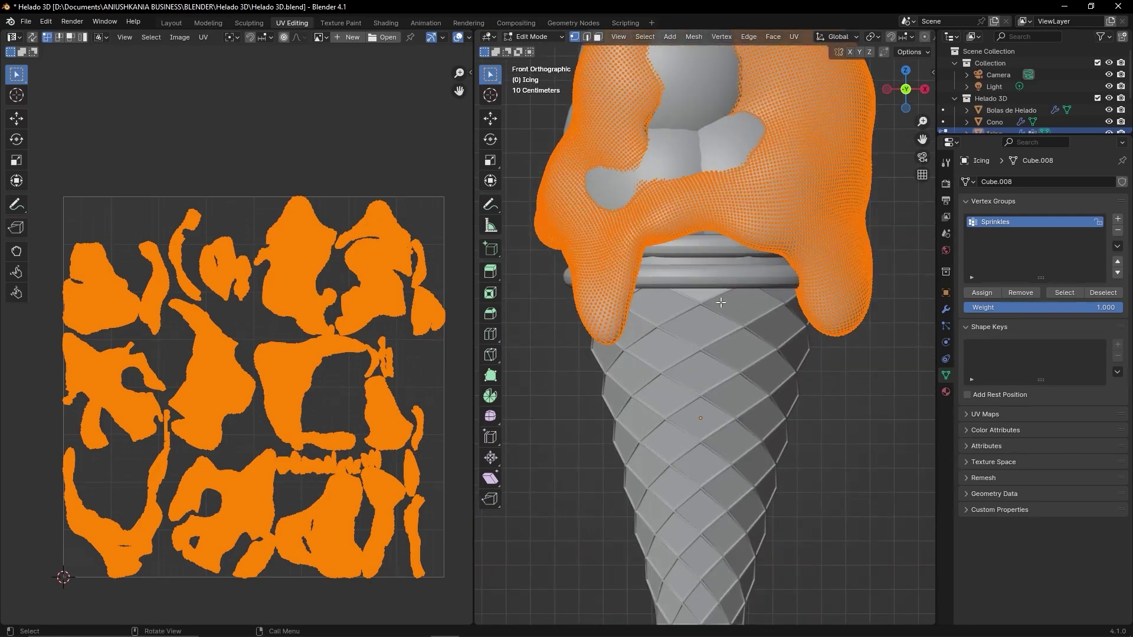
{"action": "middle_click_drag", "start_coordinate": [737, 242], "coordinate": [741, 451], "text": "shift"}
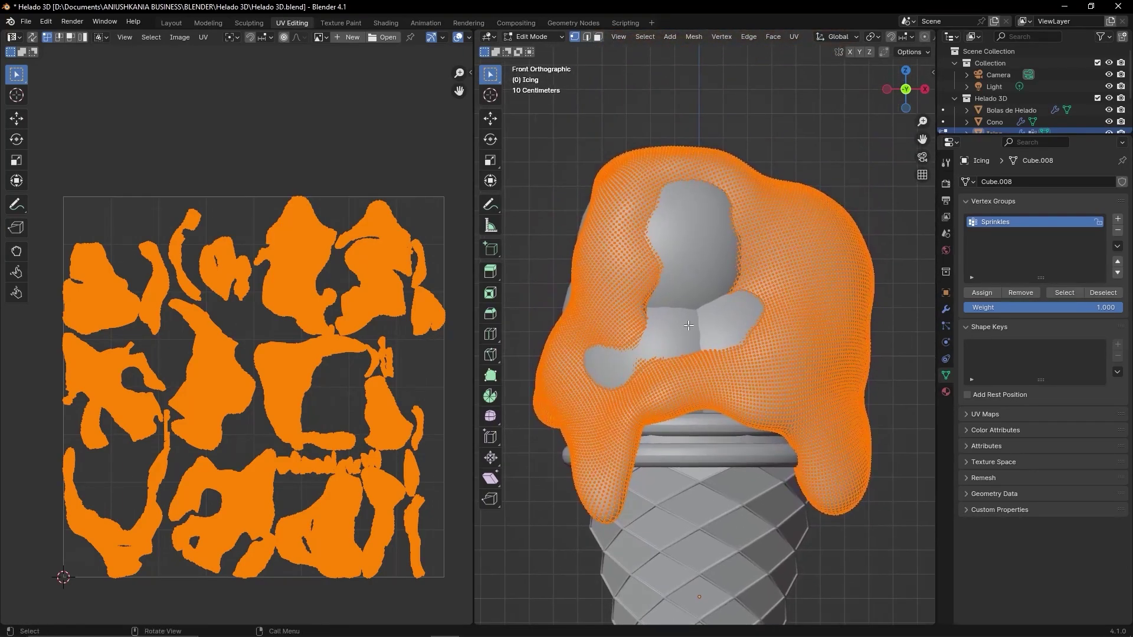
{"action": "scroll", "coordinate": [635, 339], "scroll_direction": "down", "scroll_amount": 1}
{"action": "scroll", "coordinate": [636, 339], "scroll_direction": "down", "scroll_amount": 1}
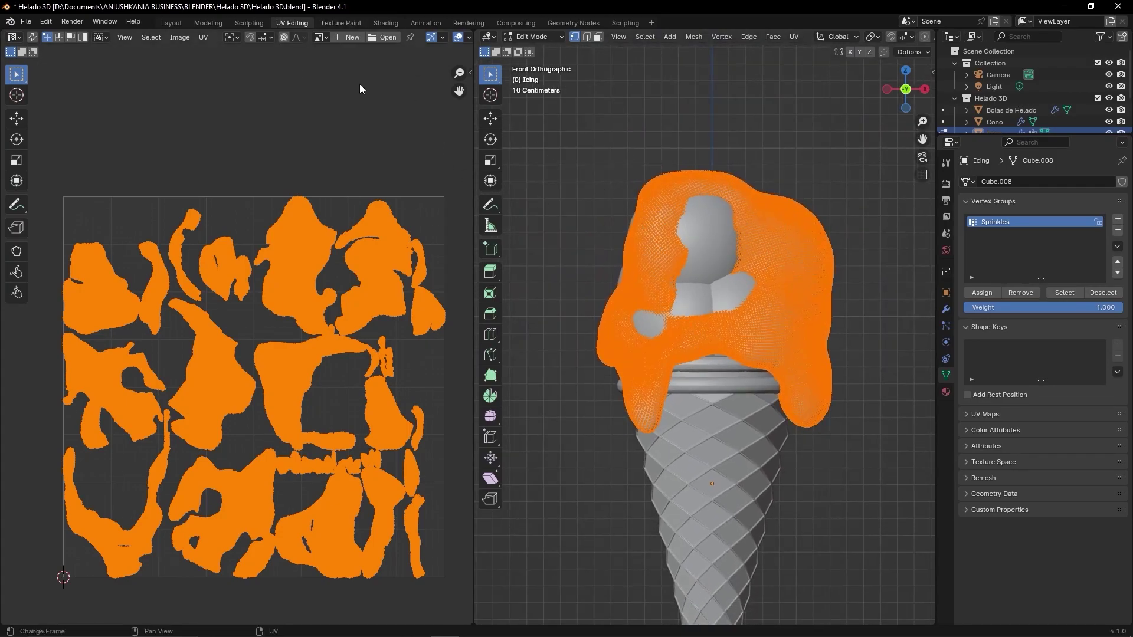
Step: Average the Icing's UV island scale and set the Pack Islands margin to 0
{"action": "left_click", "coordinate": [202, 37]}
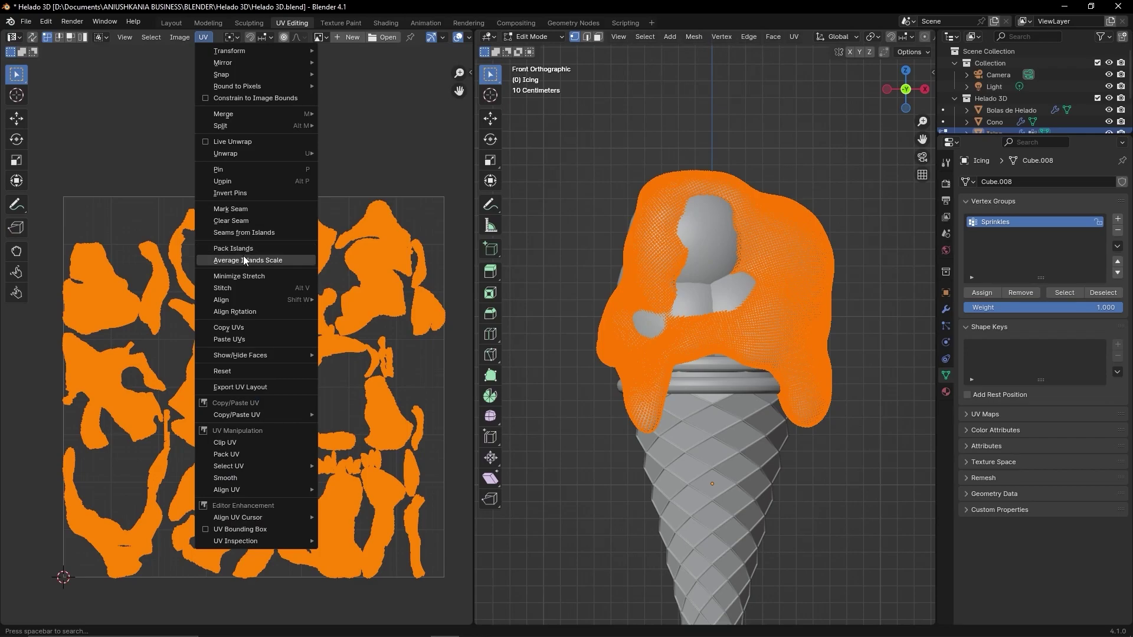
{"action": "left_click", "coordinate": [245, 261]}
{"action": "left_click", "coordinate": [209, 38]}
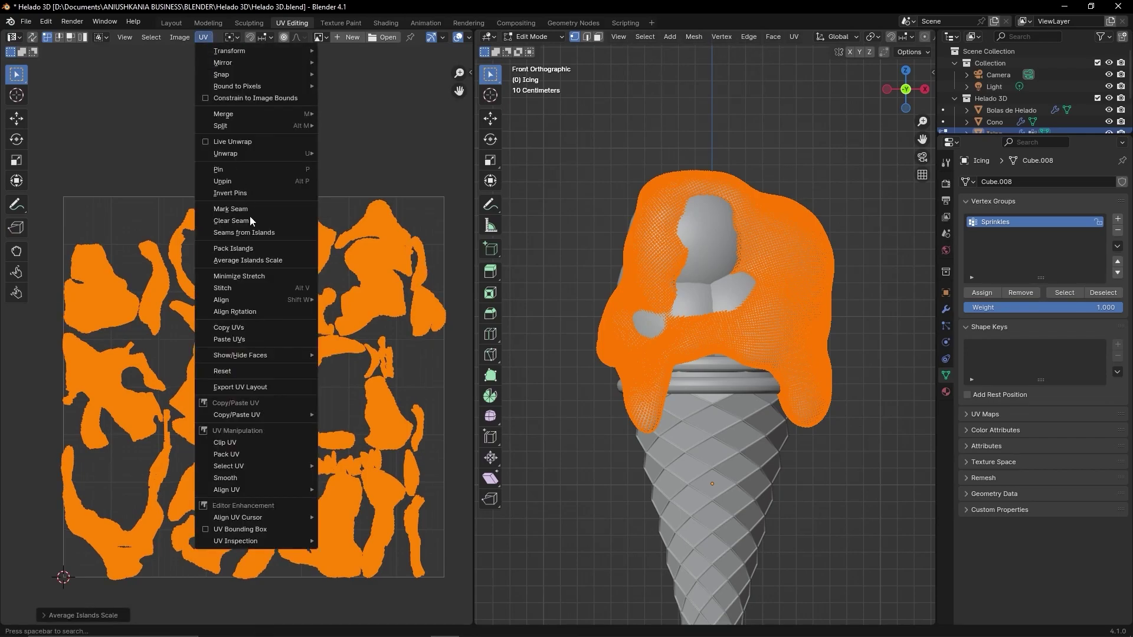
{"action": "left_click", "coordinate": [255, 251]}
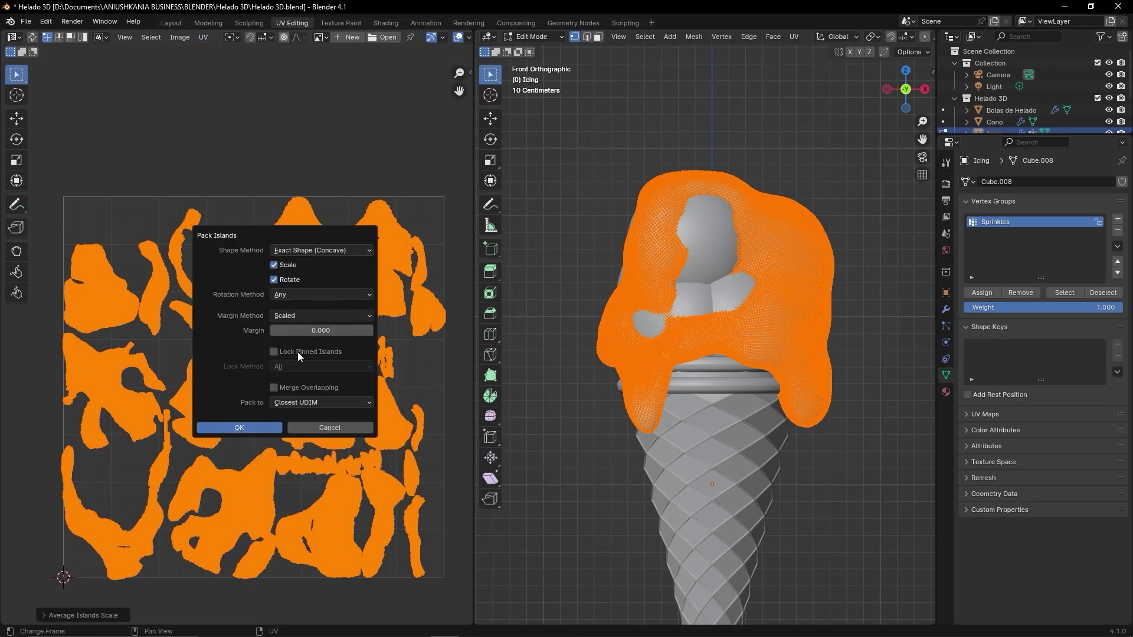
{"action": "left_click", "coordinate": [329, 330]}
{"action": "type", "text": "0"}
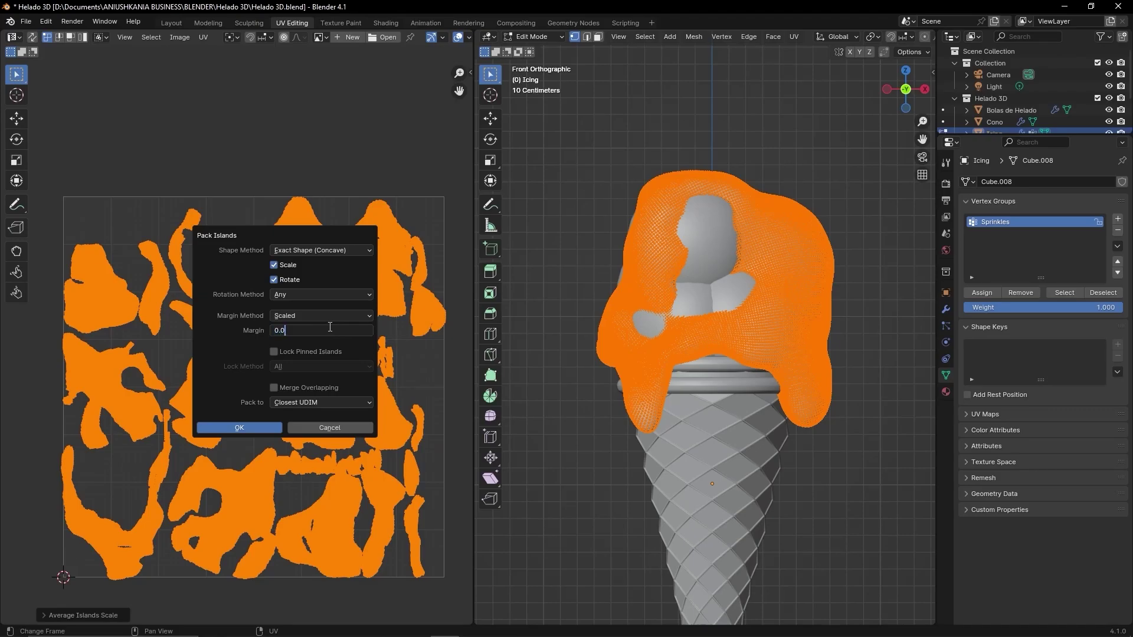
{"action": "key", "text": "Return"}
Step: Pack the Icing's islands into the UV square and return to Object Mode
{"action": "left_click", "coordinate": [257, 426]}
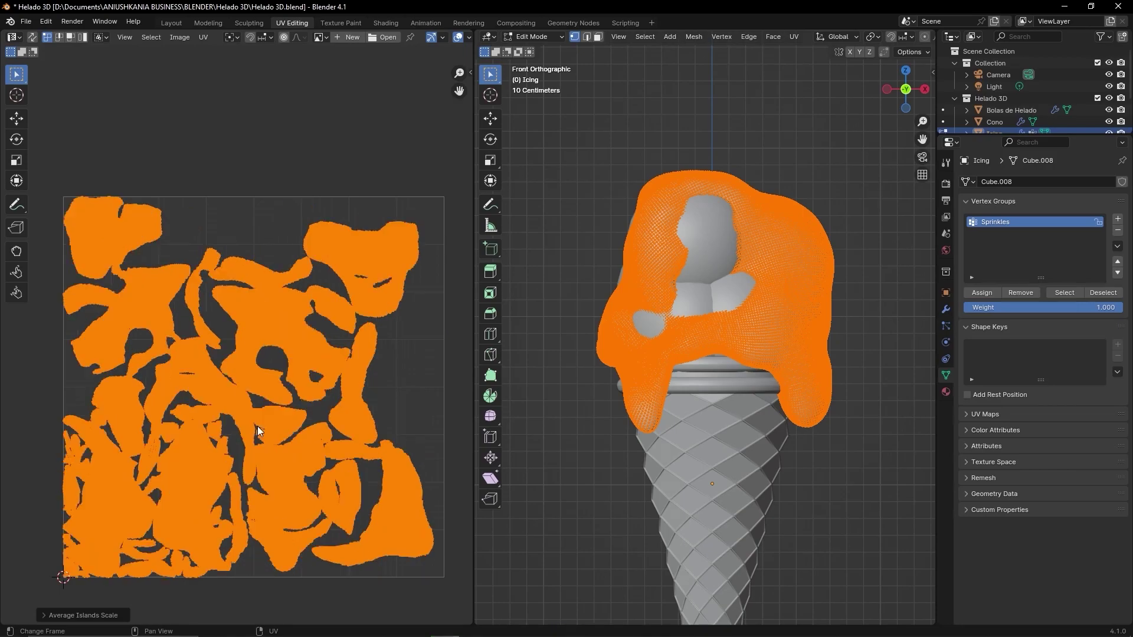
{"action": "scroll", "coordinate": [210, 302], "scroll_direction": "up", "scroll_amount": 5}
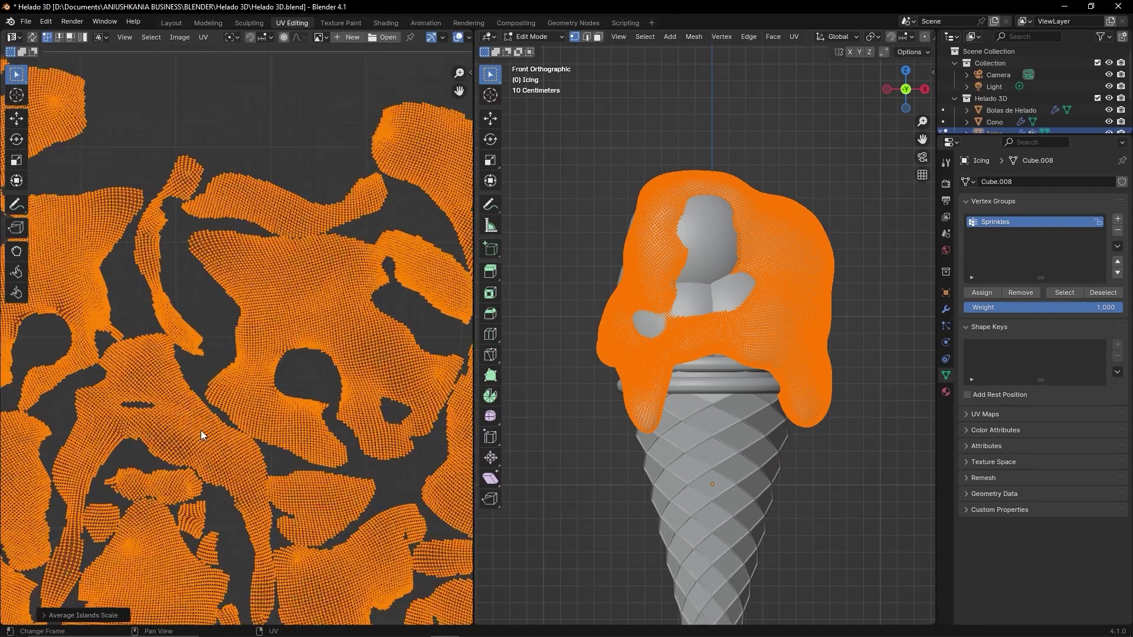
{"action": "scroll", "coordinate": [201, 430], "scroll_direction": "down", "scroll_amount": 2}
{"action": "scroll", "coordinate": [201, 430], "scroll_direction": "down", "scroll_amount": 2}
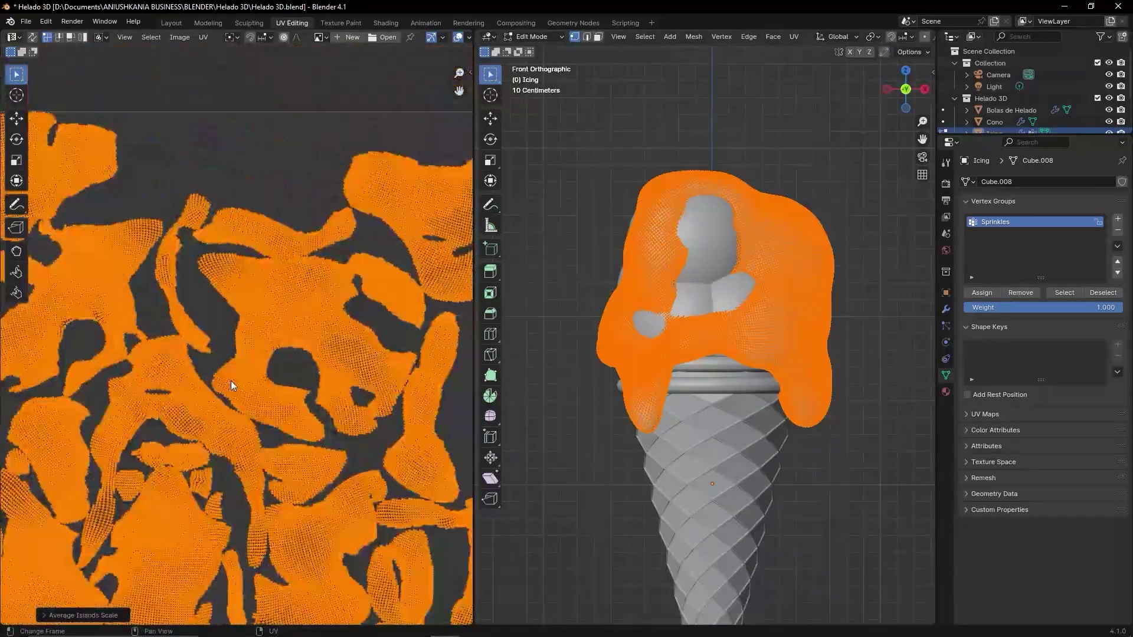
{"action": "key", "text": "Tab"}
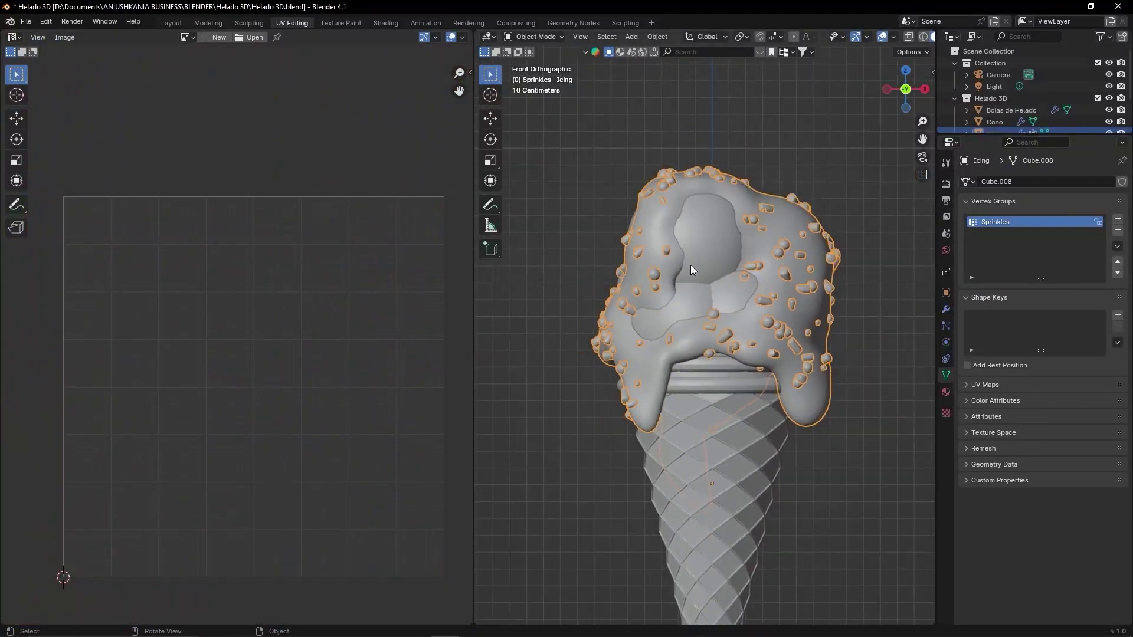
Step: Select all geometry of the Bolas de Helado mesh in Edit Mode
{"action": "mouse_move", "coordinate": [690, 265]}
{"action": "middle_mouse_down"}
{"action": "mouse_move", "coordinate": [690, 341]}
{"action": "mouse_move", "coordinate": [725, 356]}
{"action": "mouse_move", "coordinate": [740, 415]}
{"action": "mouse_move", "coordinate": [743, 370]}
{"action": "mouse_move", "coordinate": [752, 391]}
{"action": "middle_mouse_up"}
{"action": "scroll", "coordinate": [734, 242], "scroll_direction": "up", "scroll_amount": 2}
{"action": "left_click", "coordinate": [732, 323]}
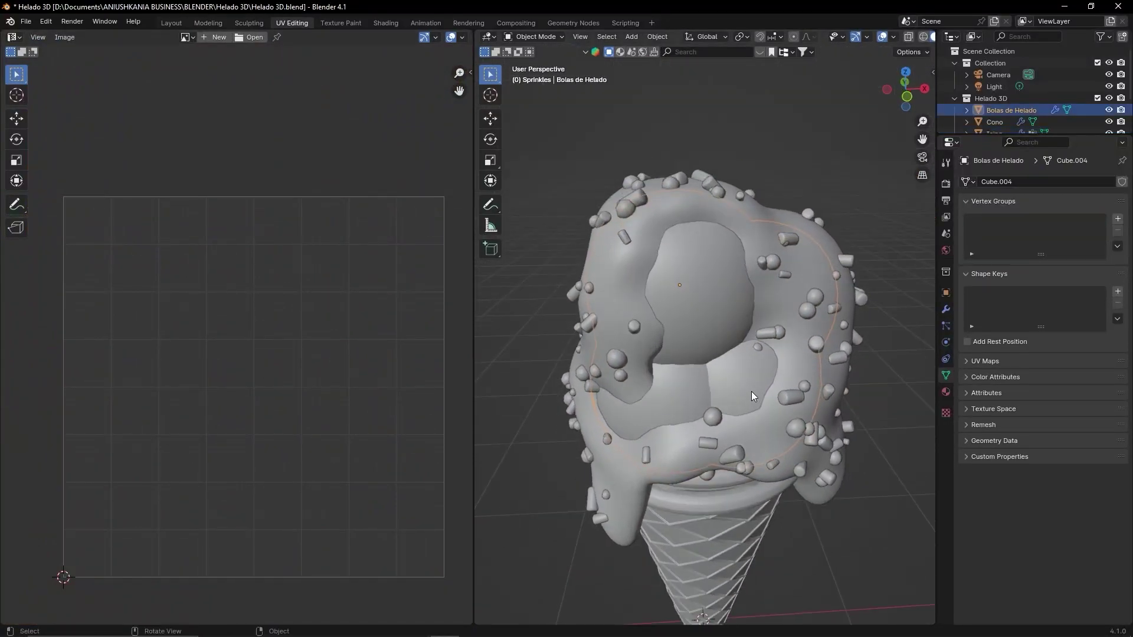
{"action": "key", "text": "Tab"}
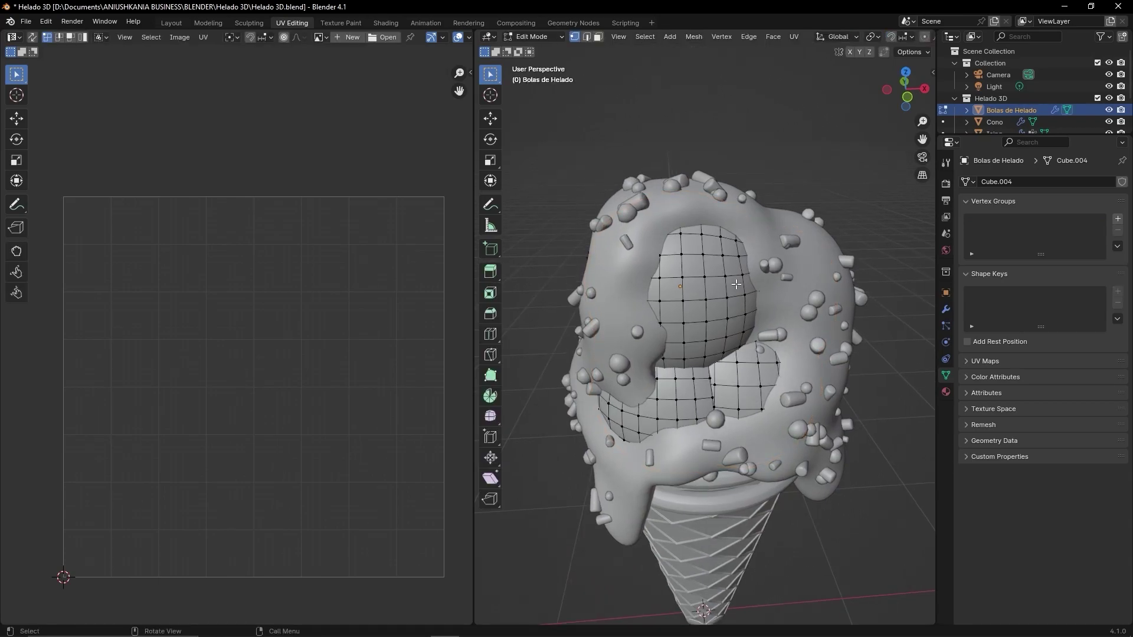
{"action": "key", "text": "a"}
{"action": "key", "text": "p"}
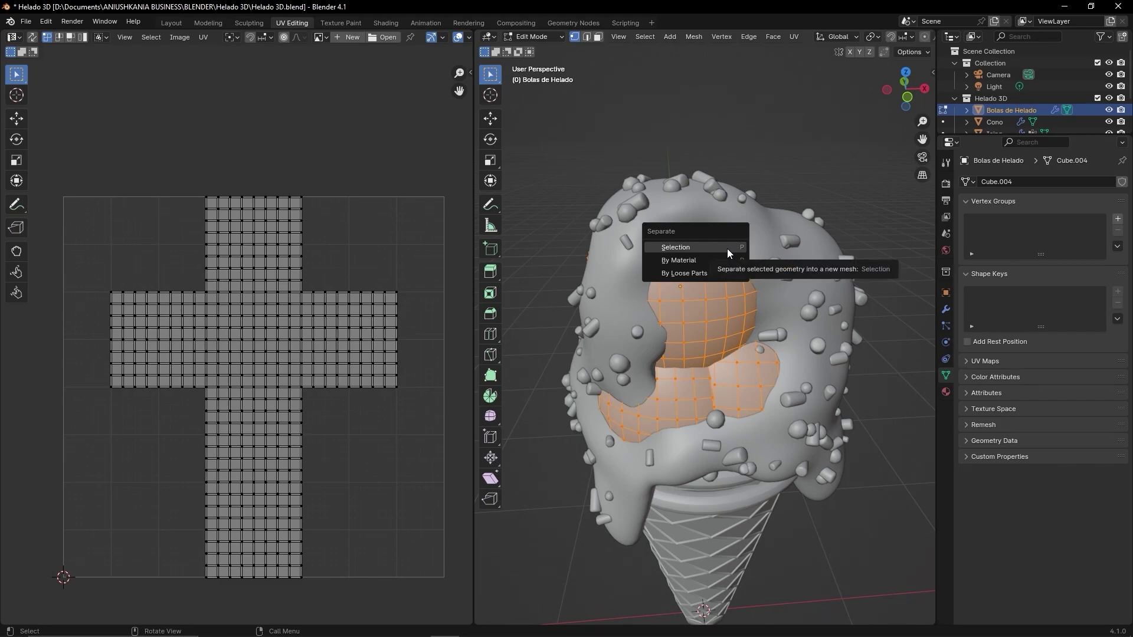
{"action": "key", "text": "Escape"}
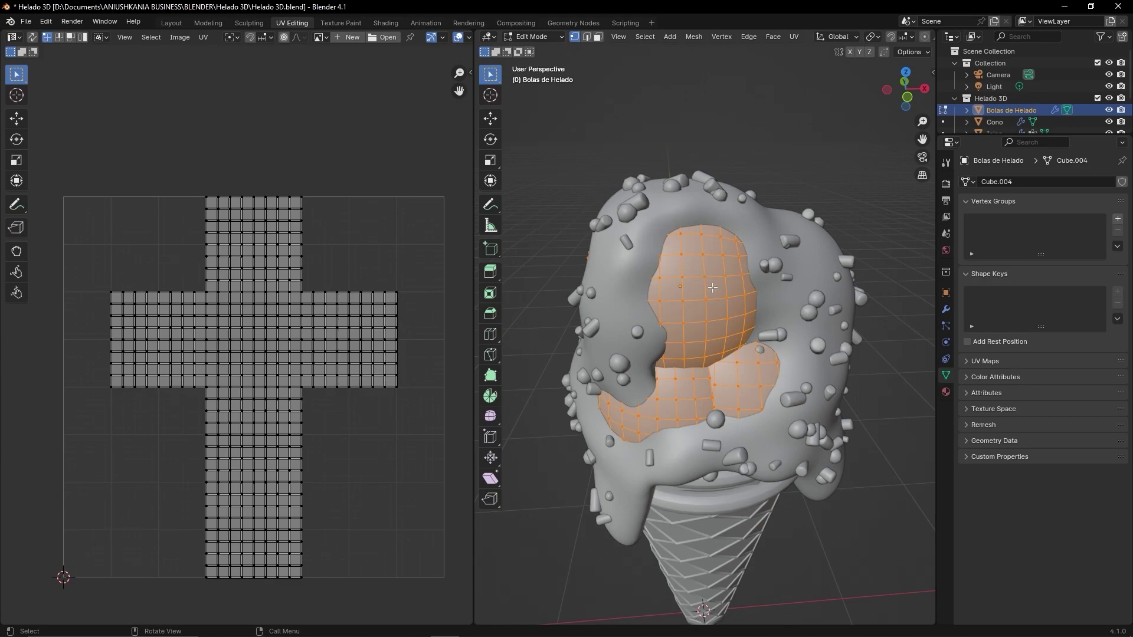
Step: Separate the scoops By Loose Parts, check the new objects in the Outliner, and exit Edit Mode
{"action": "key", "text": "p"}
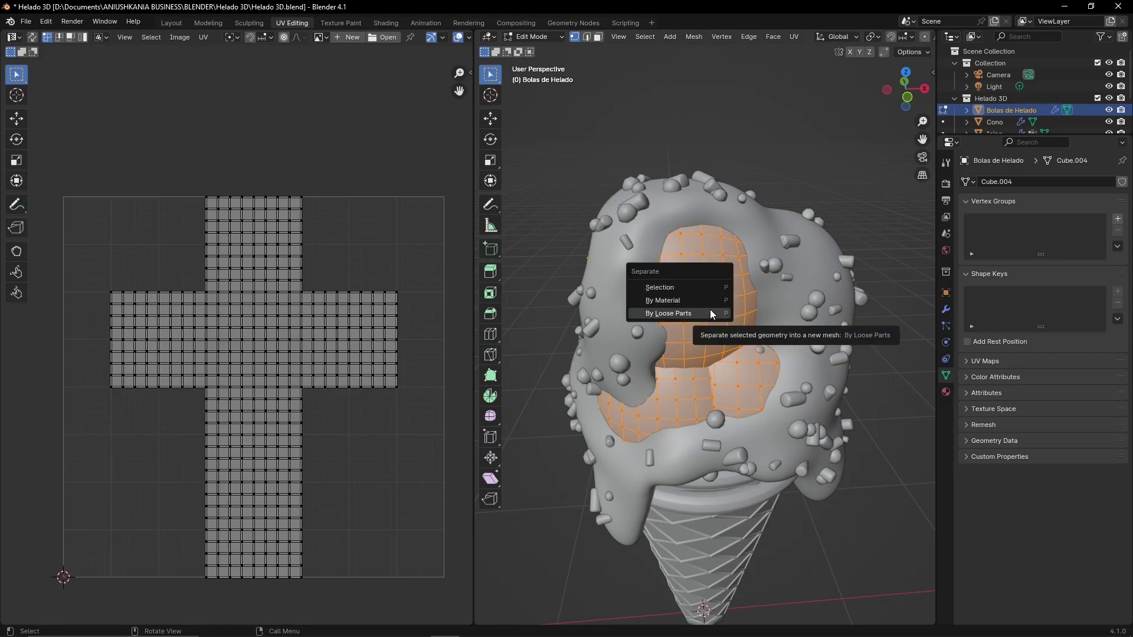
{"action": "left_click", "coordinate": [710, 311]}
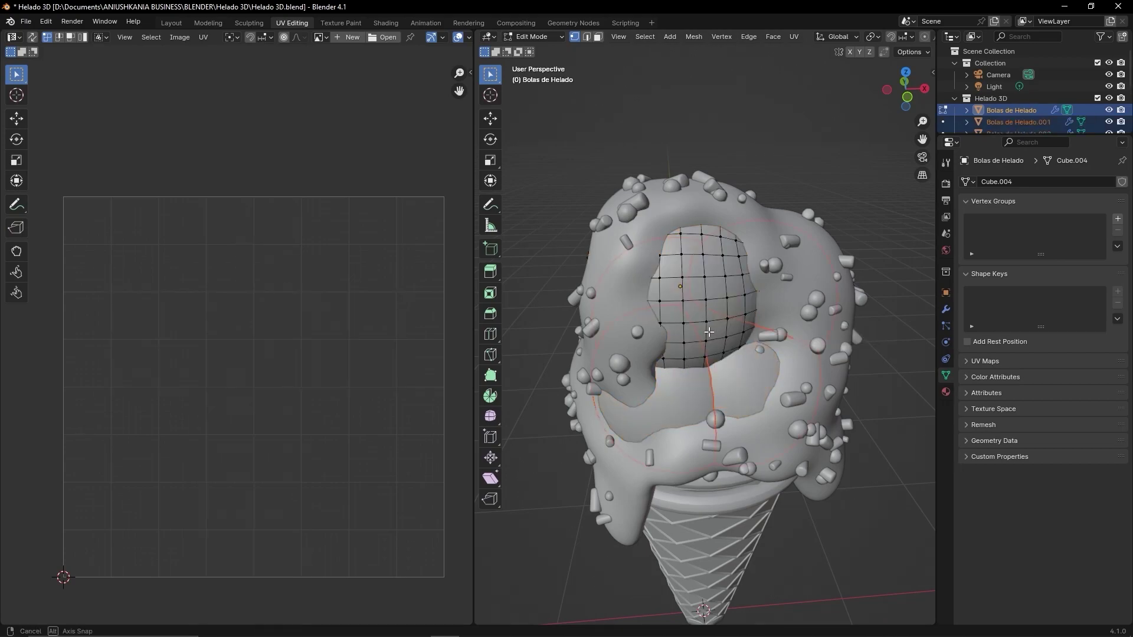
{"action": "middle_click_drag", "start_coordinate": [717, 324], "coordinate": [692, 328]}
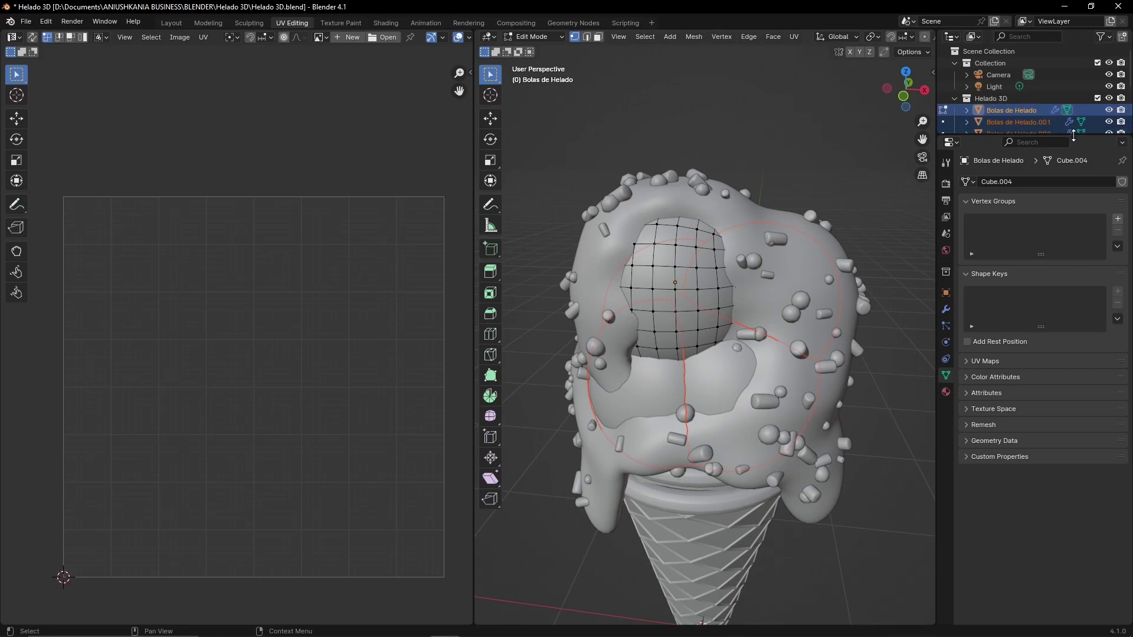
{"action": "left_click_drag", "start_coordinate": [1068, 136], "coordinate": [1068, 206]}
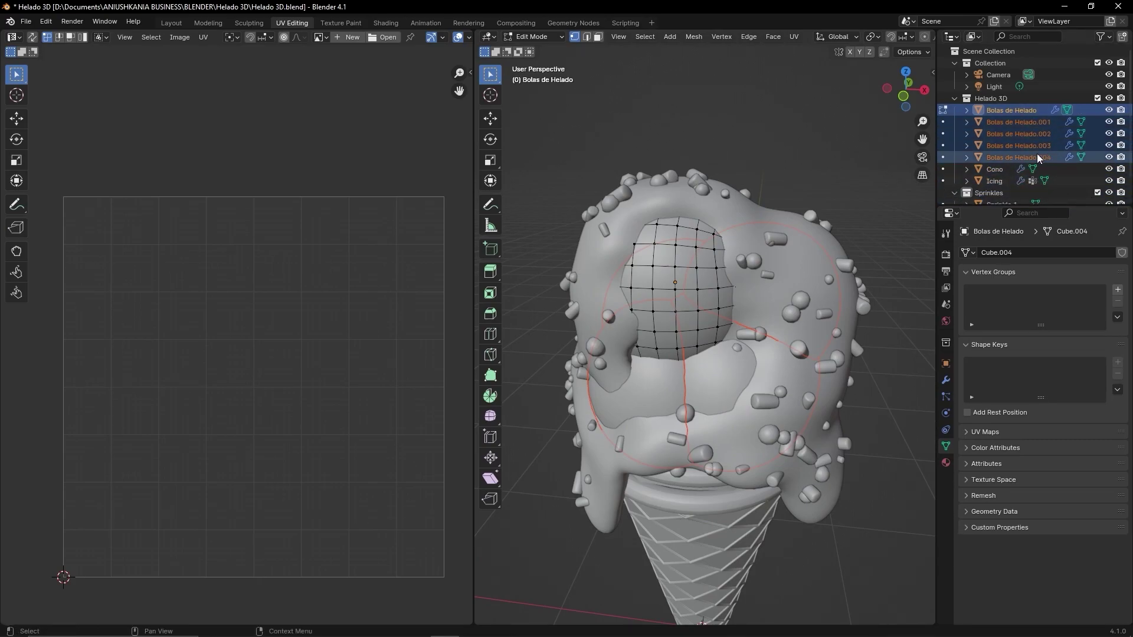
{"action": "key", "text": "Tab"}
{"action": "mouse_move", "coordinate": [702, 242]}
{"action": "middle_mouse_down"}
{"action": "mouse_move", "coordinate": [688, 295]}
{"action": "mouse_move", "coordinate": [586, 293]}
{"action": "mouse_move", "coordinate": [732, 339]}
{"action": "middle_mouse_up"}
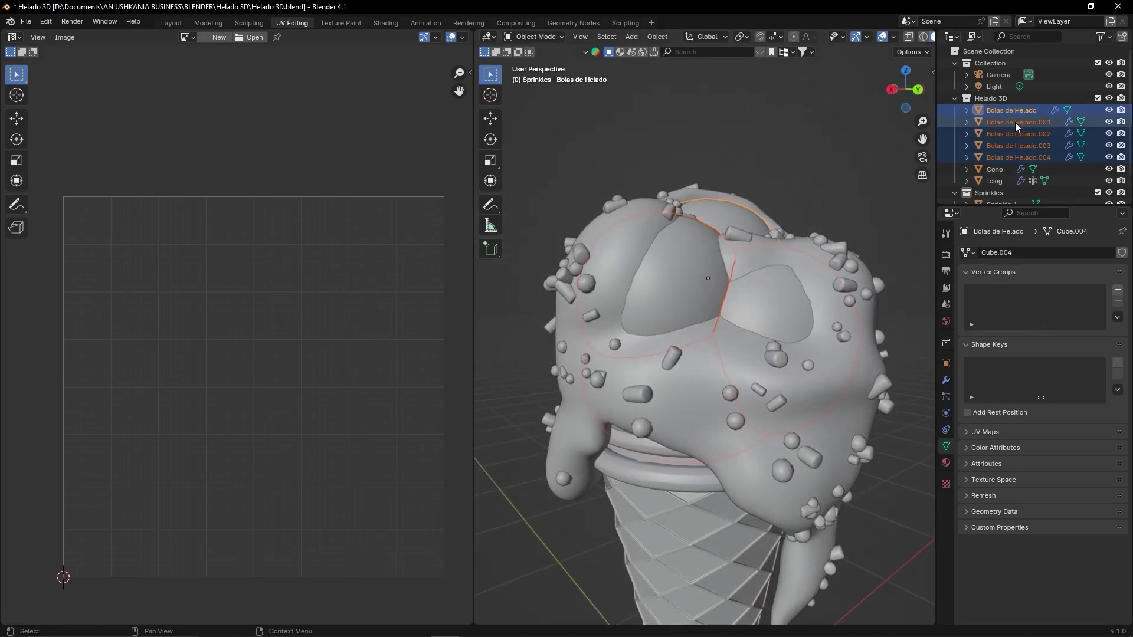
Step: Hide the Icing object and its sprinkles to expose the bare scoops
{"action": "mouse_move", "coordinate": [677, 258]}
{"action": "middle_mouse_down"}
{"action": "mouse_move", "coordinate": [674, 356]}
{"action": "mouse_move", "coordinate": [753, 257]}
{"action": "middle_mouse_up"}
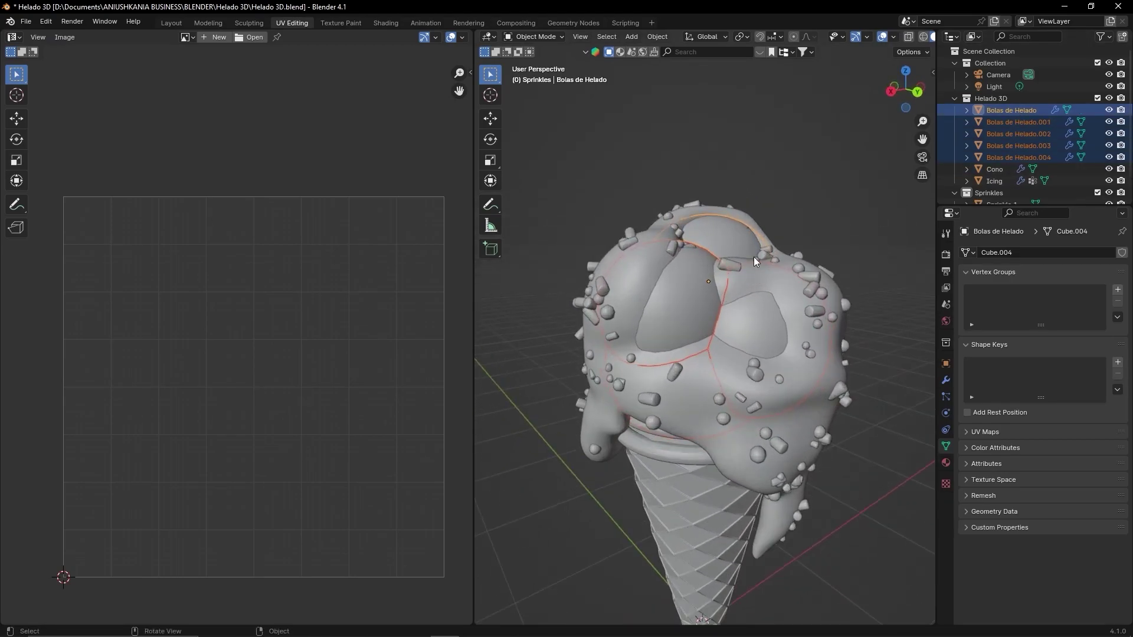
{"action": "left_click", "coordinate": [769, 270]}
{"action": "left_click", "coordinate": [763, 282]}
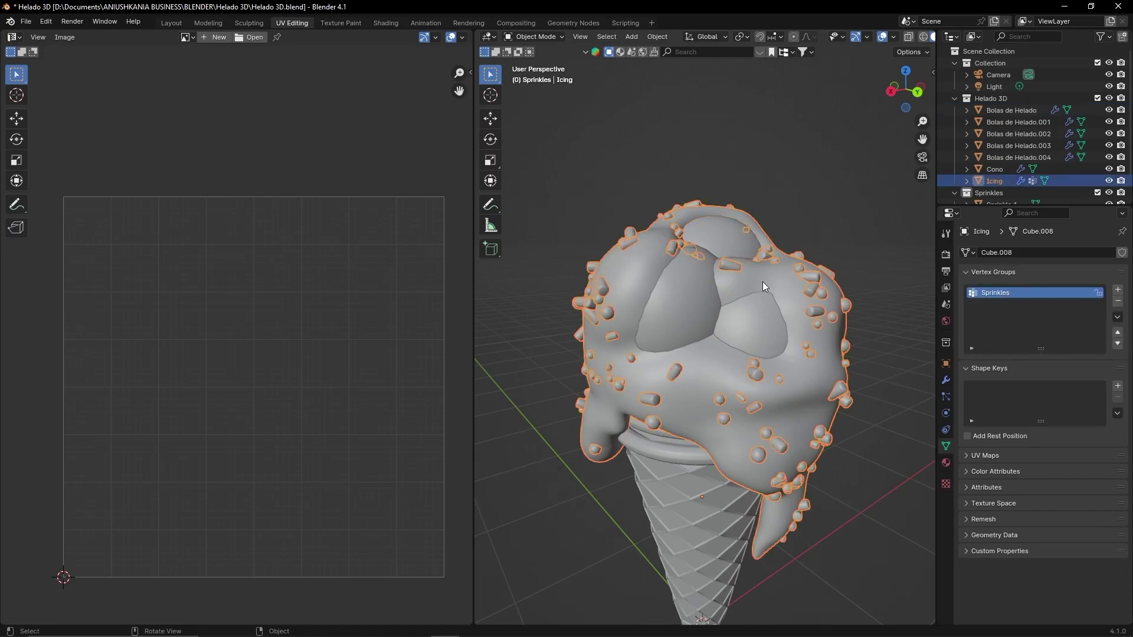
{"action": "key", "text": "h"}
{"action": "mouse_move", "coordinate": [762, 281]}
{"action": "middle_mouse_down"}
{"action": "mouse_move", "coordinate": [737, 246]}
{"action": "mouse_move", "coordinate": [760, 272]}
{"action": "middle_mouse_up"}
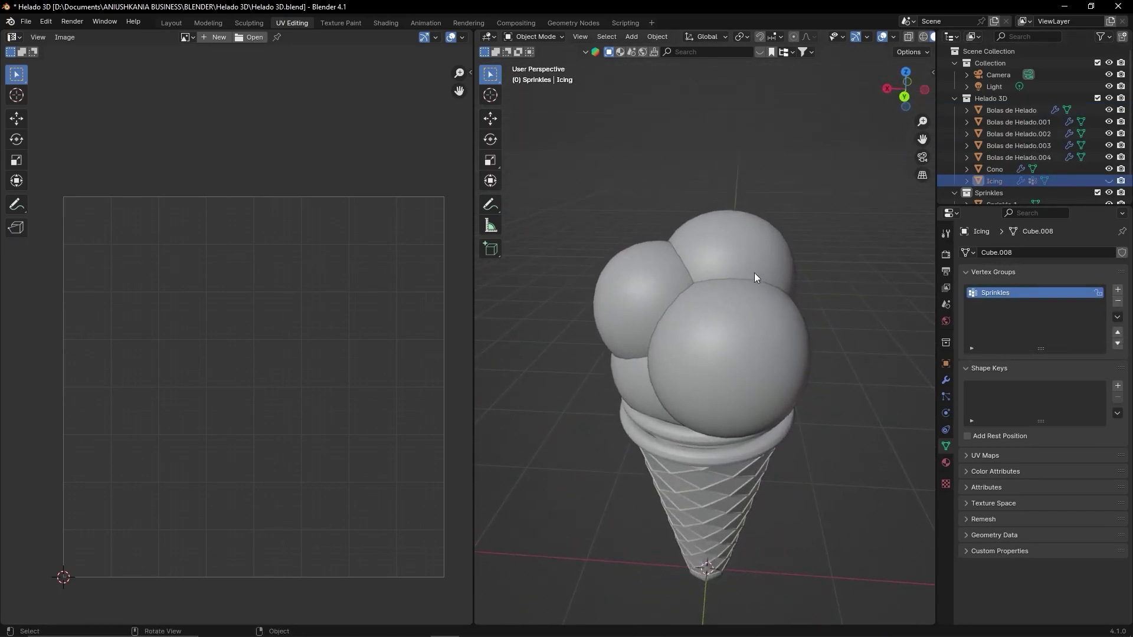
Step: Select the Bolas de Helado scoop and enter its Edit Mode
{"action": "scroll", "coordinate": [690, 299], "scroll_direction": "down", "scroll_amount": 2}
{"action": "left_click", "coordinate": [691, 299]}
{"action": "scroll", "coordinate": [728, 266], "scroll_direction": "up", "scroll_amount": 3}
{"action": "mouse_move", "coordinate": [725, 301]}
{"action": "middle_mouse_down"}
{"action": "mouse_move", "coordinate": [726, 342]}
{"action": "mouse_move", "coordinate": [663, 301]}
{"action": "mouse_move", "coordinate": [784, 367]}
{"action": "mouse_move", "coordinate": [753, 377]}
{"action": "mouse_move", "coordinate": [768, 367]}
{"action": "middle_mouse_up"}
{"action": "key", "text": "Tab"}
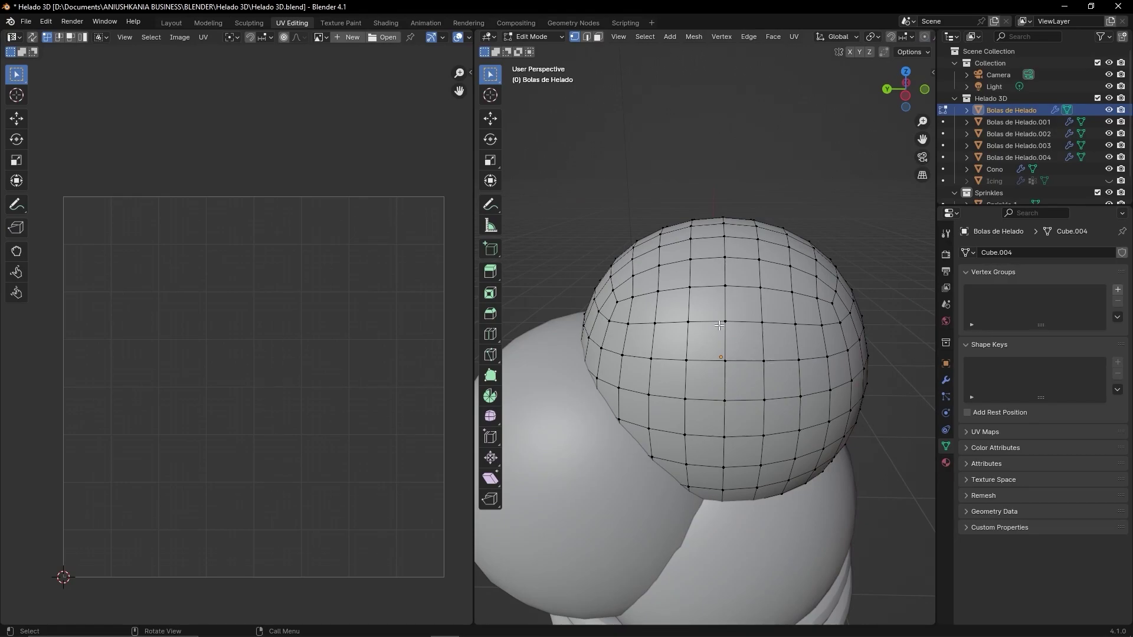
Step: Select all of the scoop's geometry and try a standard UV Unwrap
{"action": "middle_click_drag", "start_coordinate": [718, 325], "coordinate": [638, 379]}
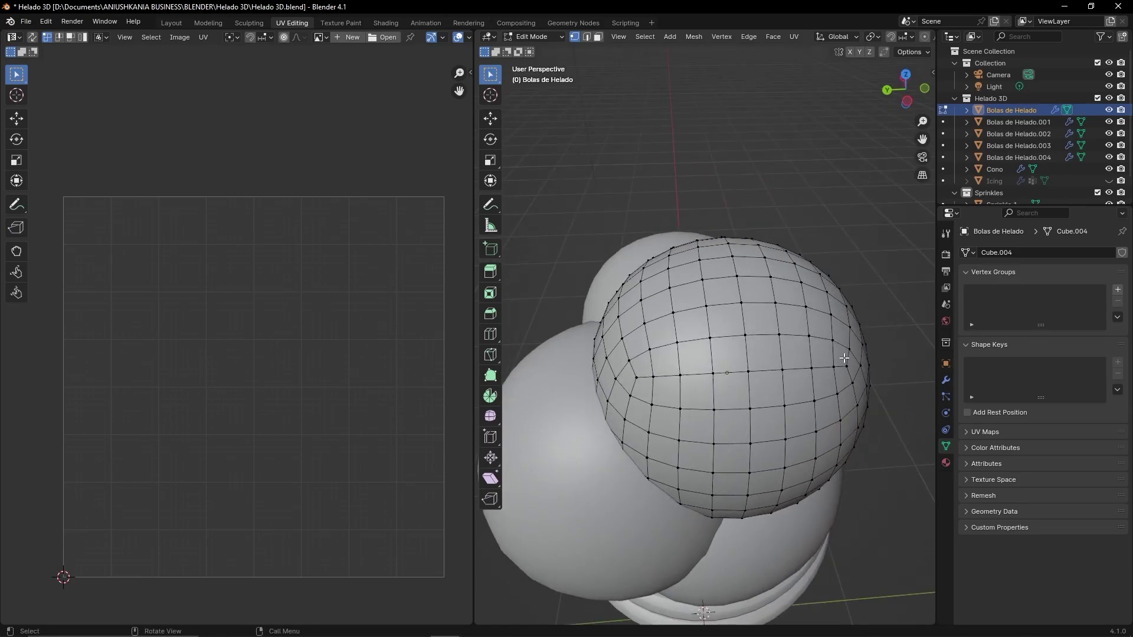
{"action": "mouse_move", "coordinate": [837, 304]}
{"action": "middle_mouse_down"}
{"action": "mouse_move", "coordinate": [830, 384]}
{"action": "mouse_move", "coordinate": [799, 255]}
{"action": "middle_mouse_up"}
{"action": "key", "text": "a"}
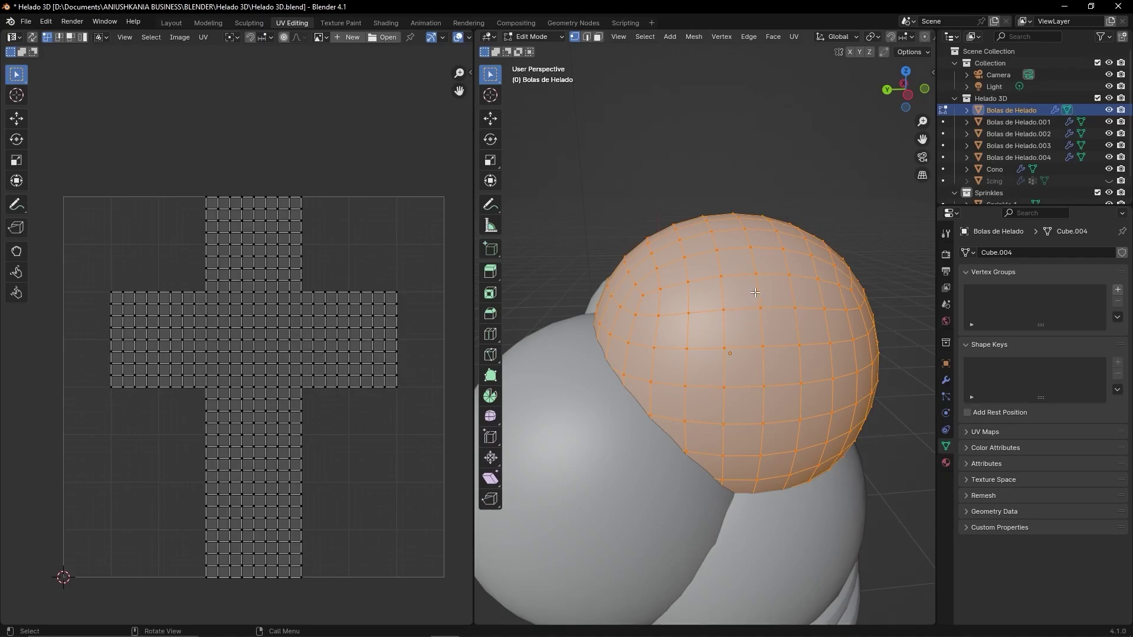
{"action": "key", "text": "u"}
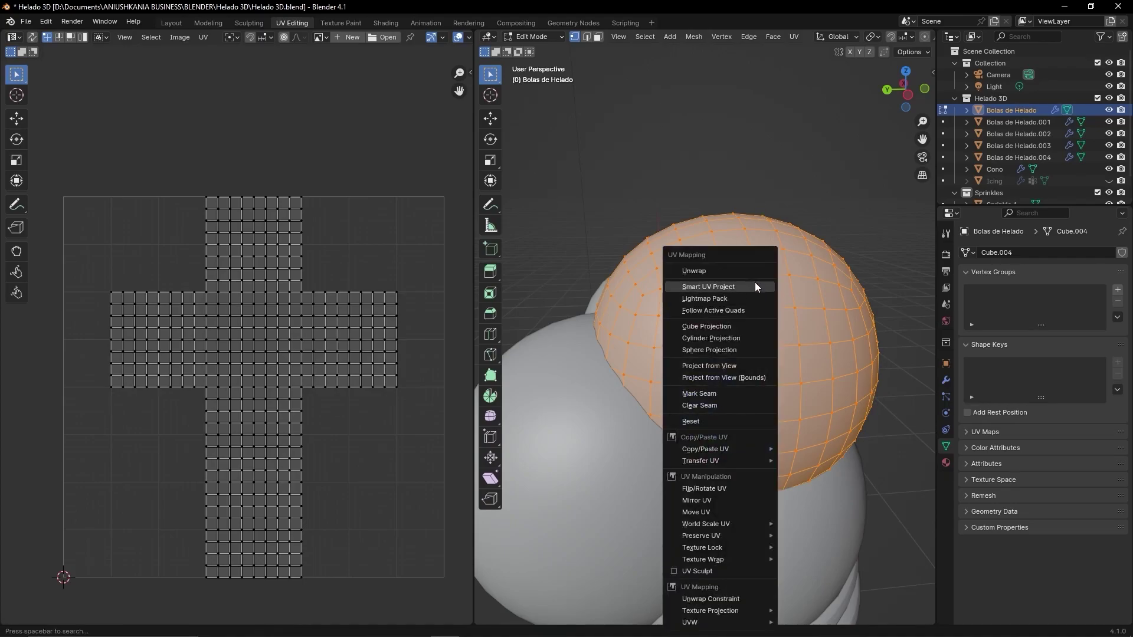
{"action": "left_click", "coordinate": [754, 270]}
{"action": "scroll", "coordinate": [754, 271], "scroll_direction": "down", "scroll_amount": 5}
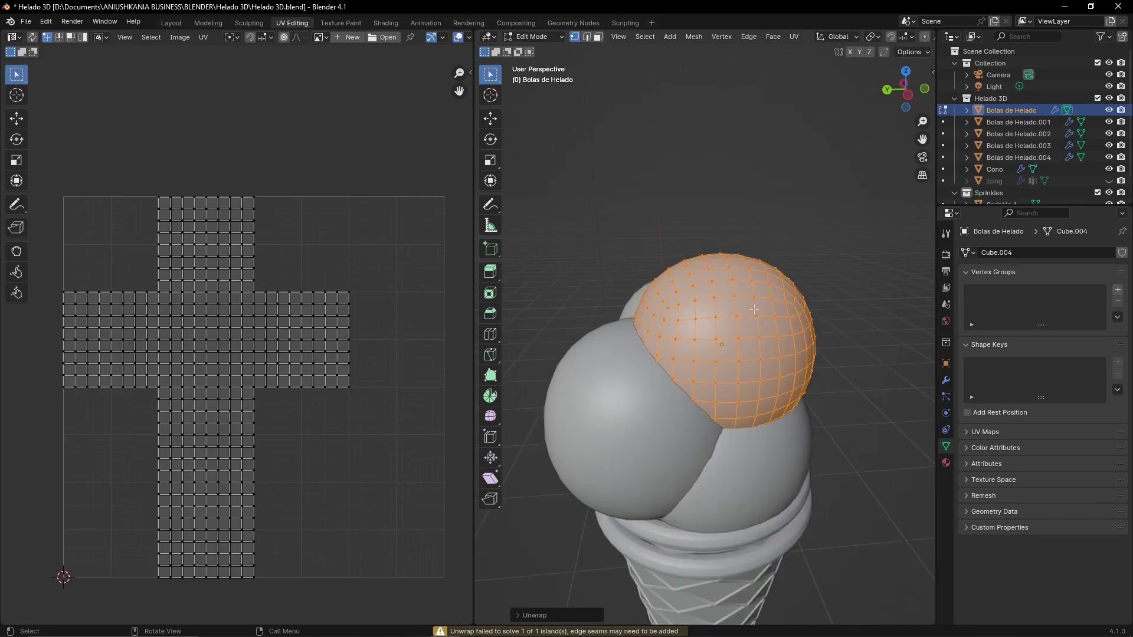
Step: In front orthographic view, apply Sphere Projection to the scoop's UVs
{"action": "key", "text": "KP_1"}
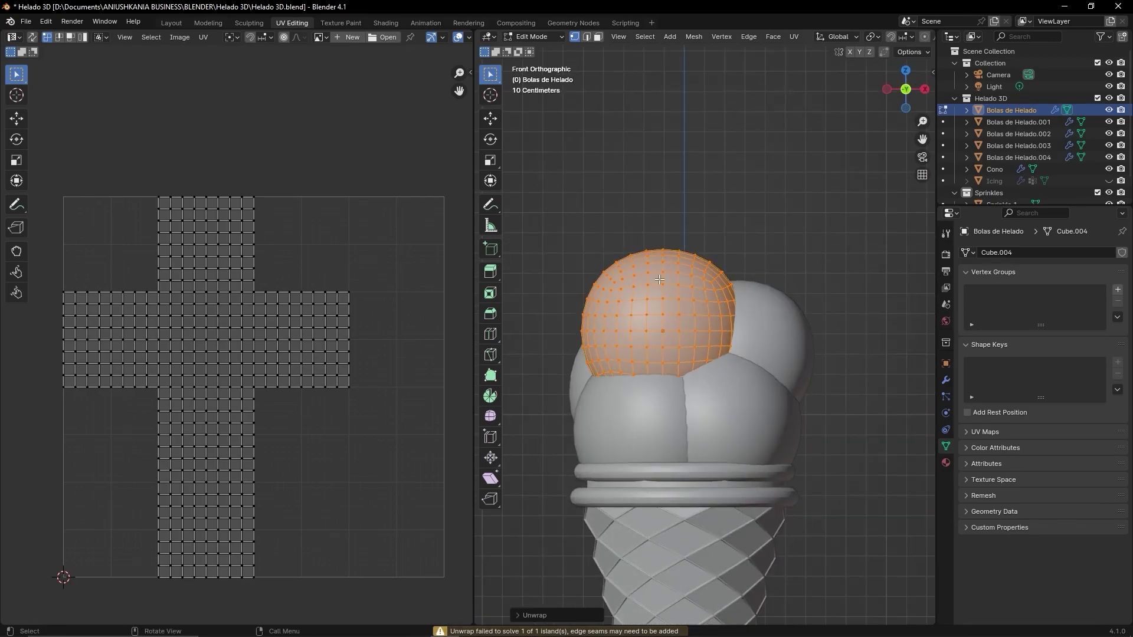
{"action": "scroll", "coordinate": [723, 248], "scroll_direction": "up", "scroll_amount": 1}
{"action": "scroll", "coordinate": [722, 270], "scroll_direction": "up", "scroll_amount": 1}
{"action": "key", "text": "u"}
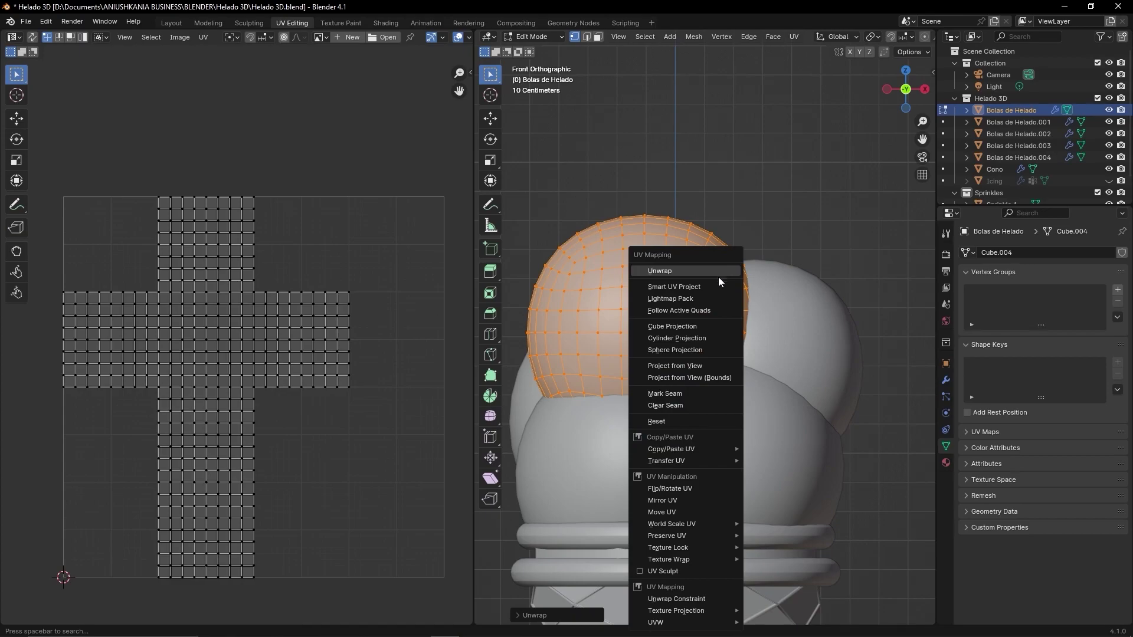
{"action": "left_click", "coordinate": [693, 349]}
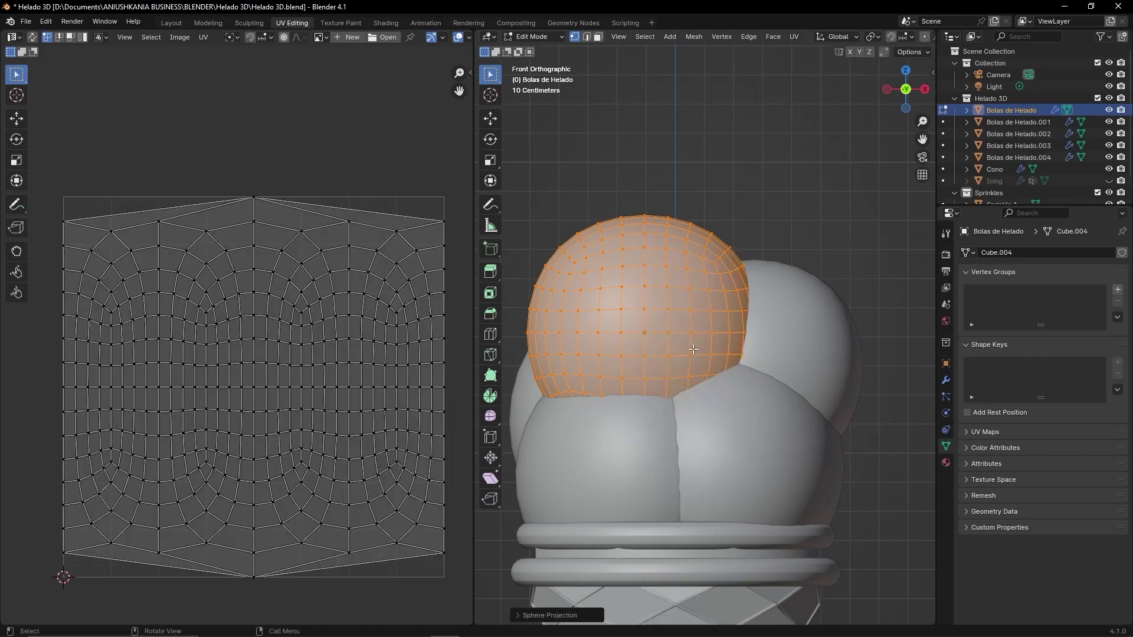
{"action": "mouse_move", "coordinate": [667, 344]}
{"action": "middle_mouse_down", "text": "shift"}
{"action": "mouse_move", "coordinate": [736, 337]}
{"action": "mouse_move", "coordinate": [748, 348]}
{"action": "middle_mouse_up", "text": "shift"}
Step: Try Smart UV Project on the scoop, then revert to Sphere Projection
{"action": "key", "text": "u"}
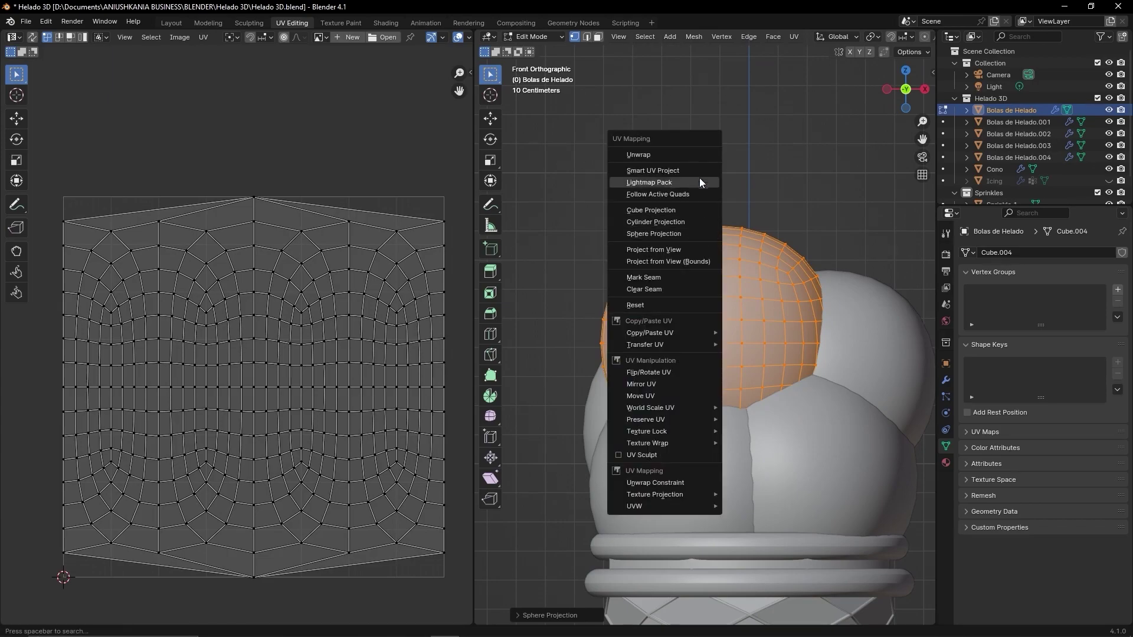
{"action": "left_click", "coordinate": [700, 171]}
{"action": "left_click", "coordinate": [695, 274]}
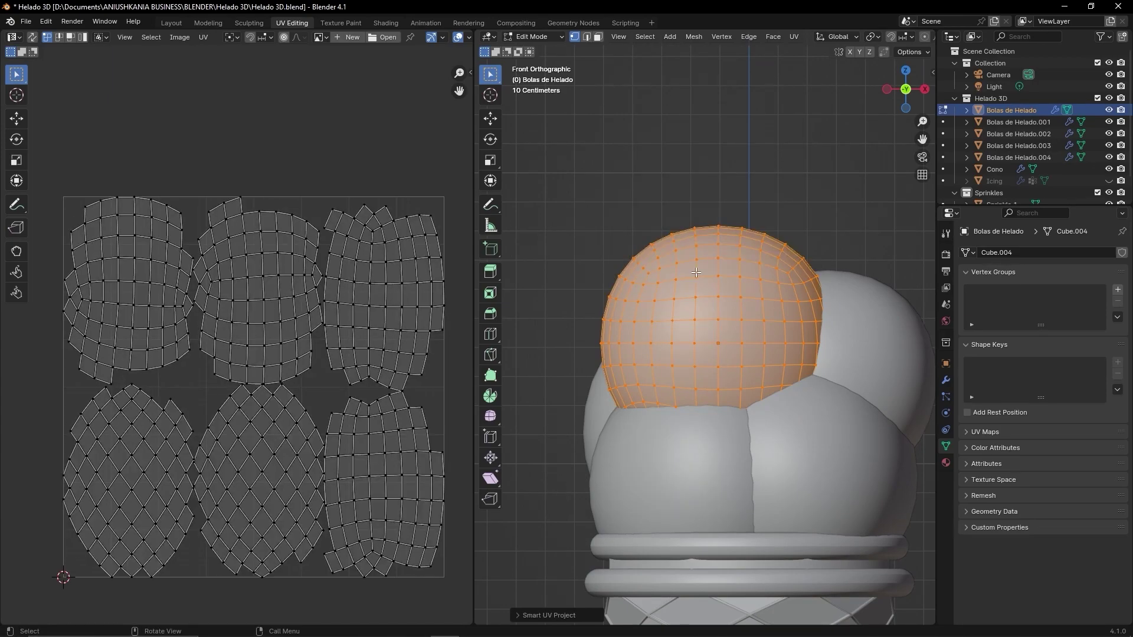
{"action": "key", "text": "u"}
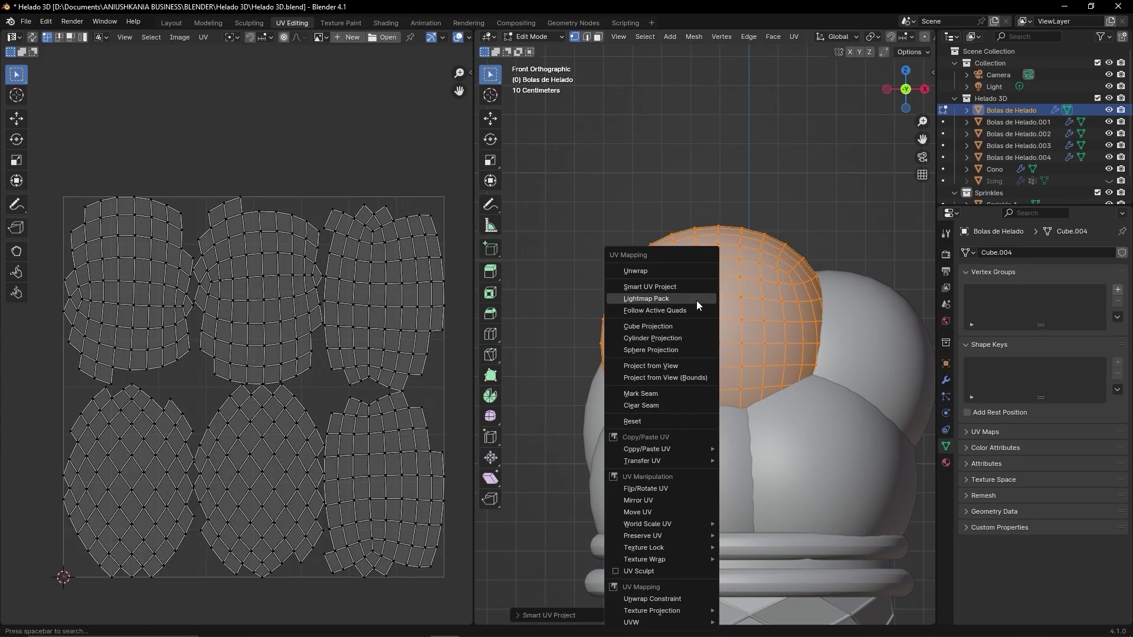
{"action": "left_click", "coordinate": [673, 352]}
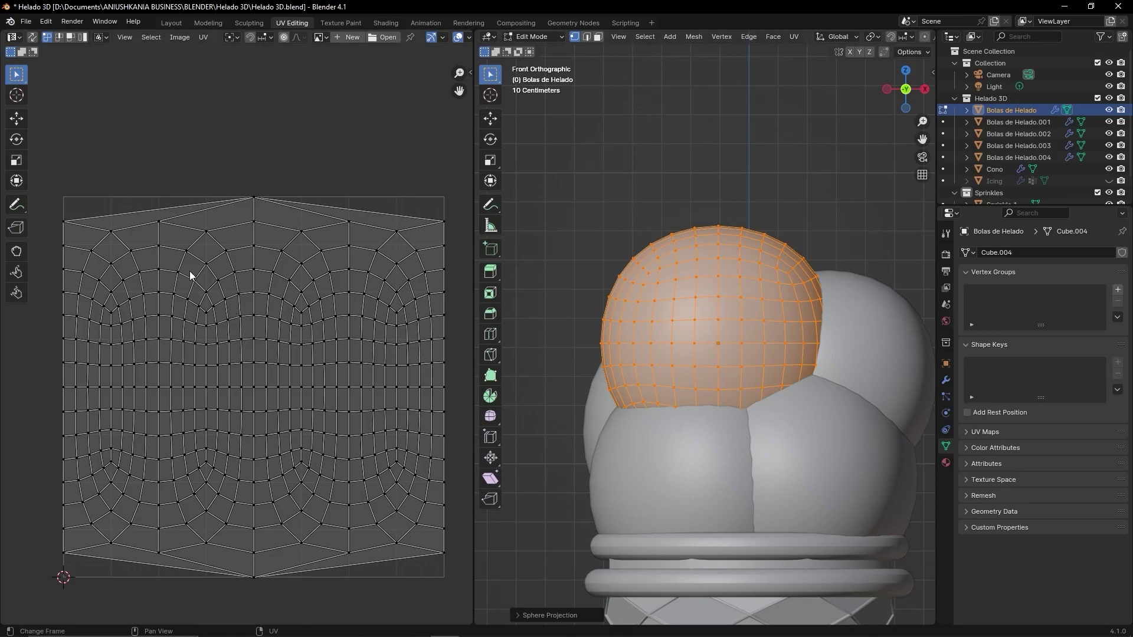
Step: Return the scoop to Object Mode in a perspective view
{"action": "mouse_move", "coordinate": [679, 354]}
{"action": "middle_mouse_down"}
{"action": "mouse_move", "coordinate": [750, 345]}
{"action": "mouse_move", "coordinate": [738, 413]}
{"action": "mouse_move", "coordinate": [736, 354]}
{"action": "mouse_move", "coordinate": [614, 415]}
{"action": "mouse_move", "coordinate": [749, 409]}
{"action": "middle_mouse_up"}
{"action": "key", "text": "Tab"}
{"action": "scroll", "coordinate": [750, 344], "scroll_direction": "up", "scroll_amount": 3}
{"action": "scroll", "coordinate": [736, 360], "scroll_direction": "down", "scroll_amount": 5}
{"action": "scroll", "coordinate": [749, 409], "scroll_direction": "up", "scroll_amount": 3}
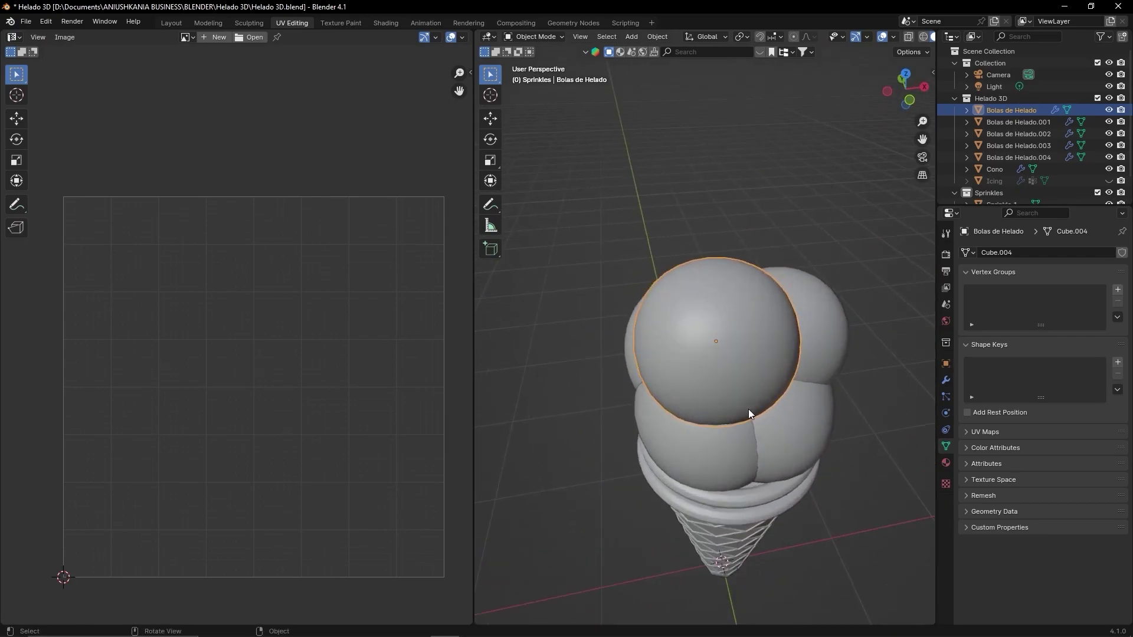
Step: Select all the scoops, with the sphere-mapped Bolas de Helado as the active object
{"action": "left_click", "coordinate": [710, 445]}
{"action": "left_click", "coordinate": [800, 426], "text": "shift"}
{"action": "left_click", "coordinate": [817, 360], "text": "shift"}
{"action": "middle_click_drag", "start_coordinate": [600, 380], "coordinate": [624, 351]}
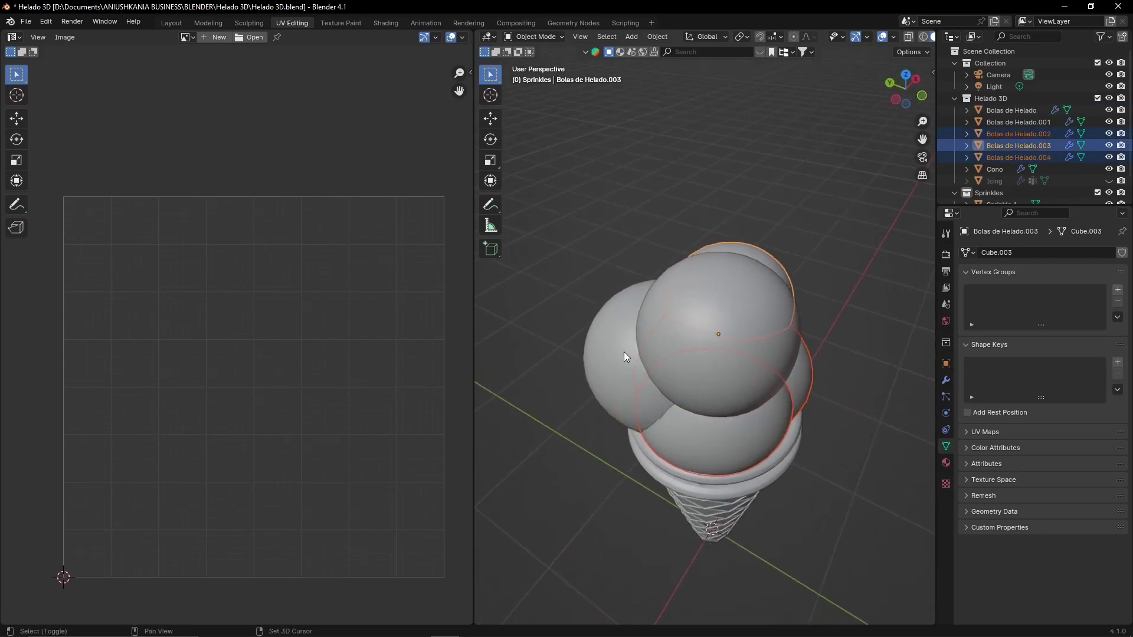
{"action": "left_click", "coordinate": [655, 338], "text": "shift"}
{"action": "left_click", "coordinate": [747, 305], "text": "shift"}
{"action": "middle_click_drag", "start_coordinate": [759, 373], "coordinate": [724, 349]}
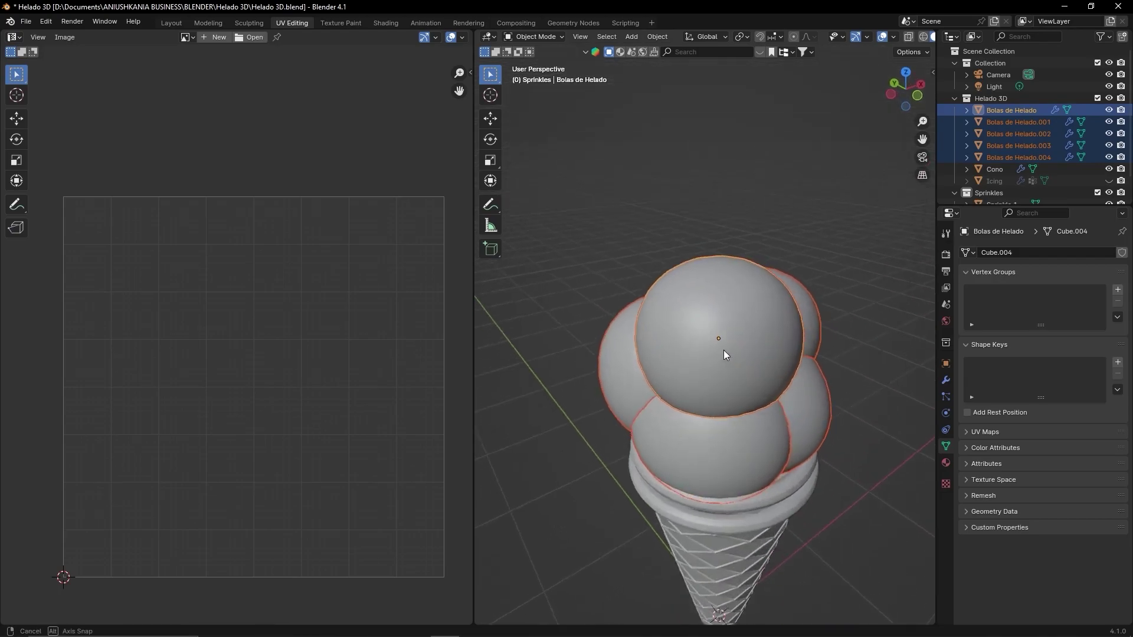
{"action": "scroll", "coordinate": [764, 335], "scroll_direction": "up", "scroll_amount": 3}
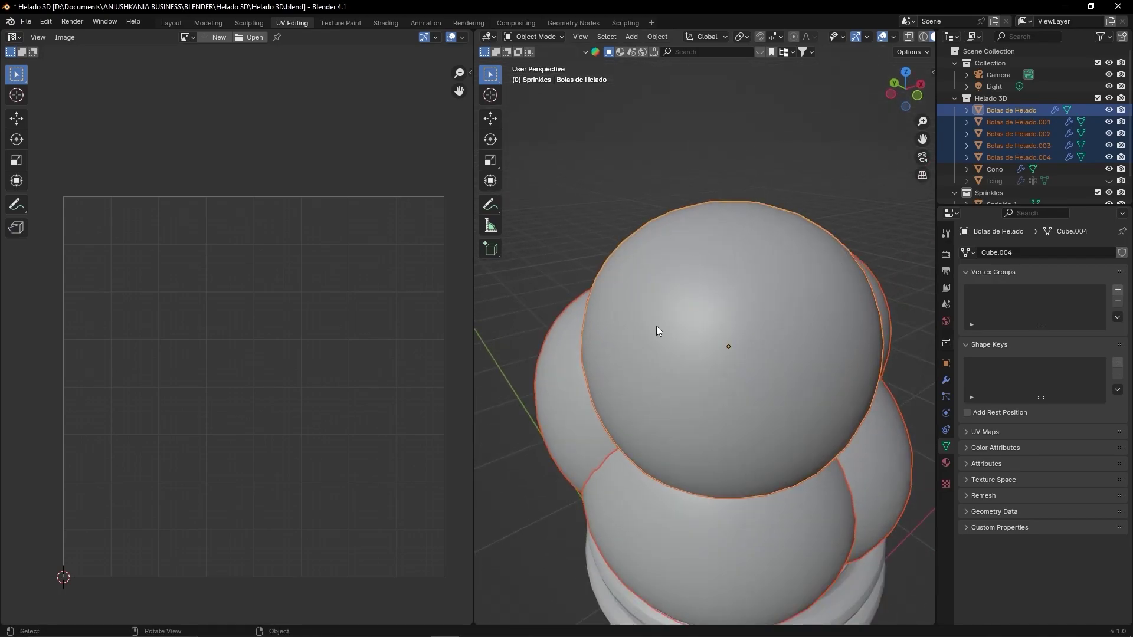
Step: Copy the UV maps from Bolas de Helado to the other scoops
{"action": "key", "text": "ctrl+l"}
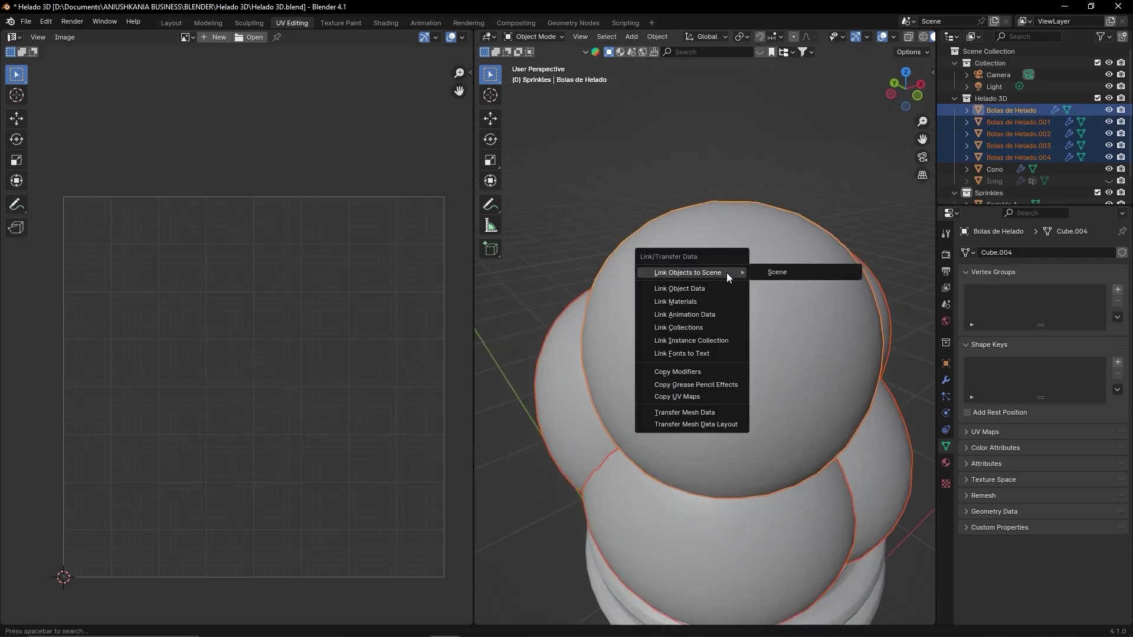
{"action": "key", "text": "Down"}
{"action": "key", "text": "Down"}
{"action": "key", "text": "Down"}
{"action": "key", "text": "Down"}
{"action": "key", "text": "Down"}
{"action": "key", "text": "Down"}
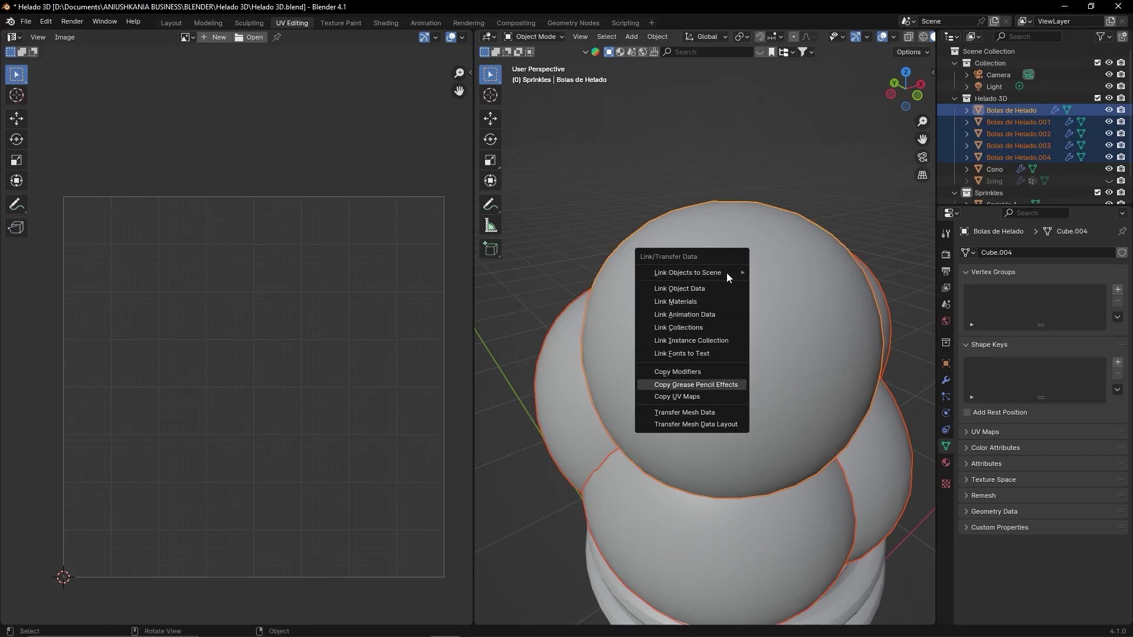
{"action": "key", "text": "Down"}
{"action": "key", "text": "Return"}
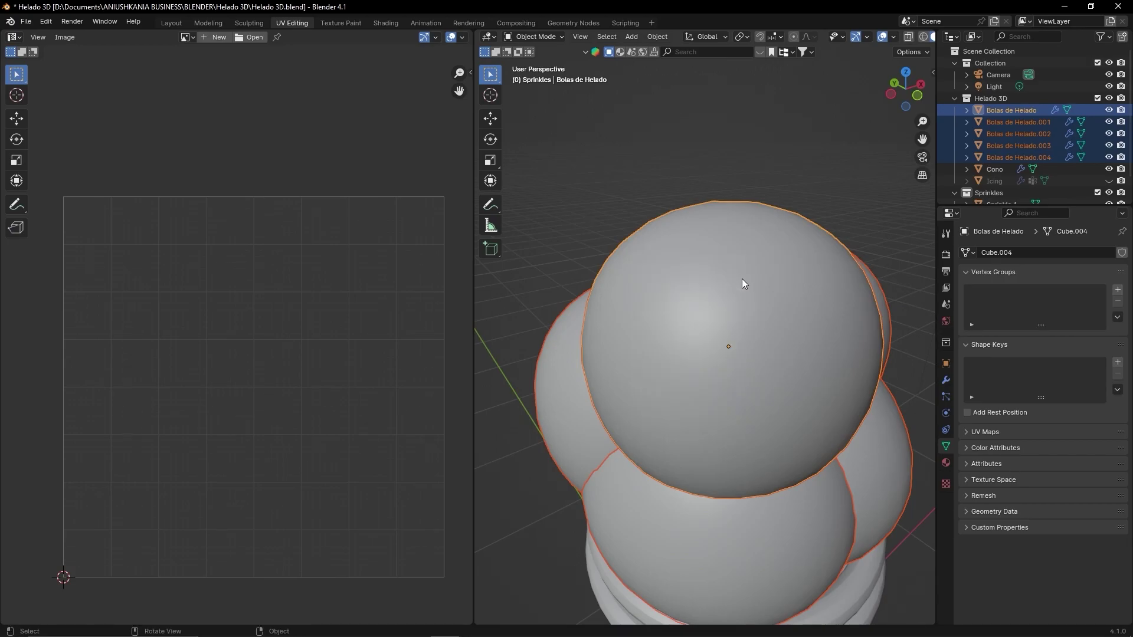
{"action": "scroll", "coordinate": [742, 278], "scroll_direction": "down", "scroll_amount": 3}
Step: Inspect the UVs of the left, right (Bolas de Helado.004) and top scoops in Edit Mode
{"action": "left_click", "coordinate": [692, 448]}
{"action": "key", "text": "Tab"}
{"action": "key", "text": "a"}
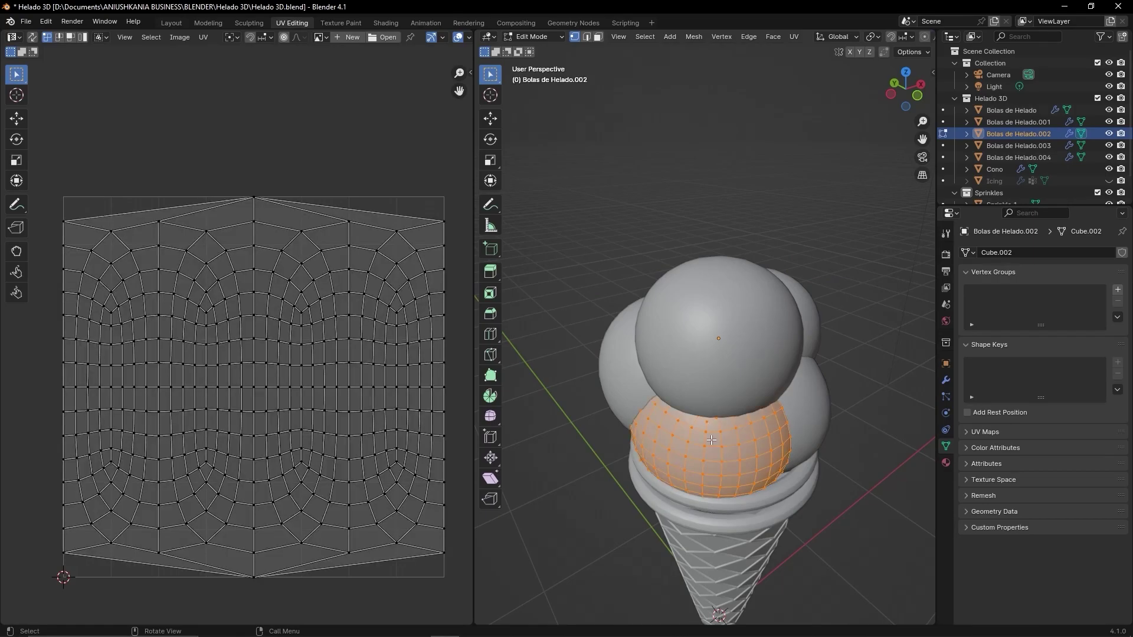
{"action": "key", "text": "Tab"}
{"action": "left_click", "coordinate": [812, 408]}
{"action": "key", "text": "Tab"}
{"action": "key", "text": "a"}
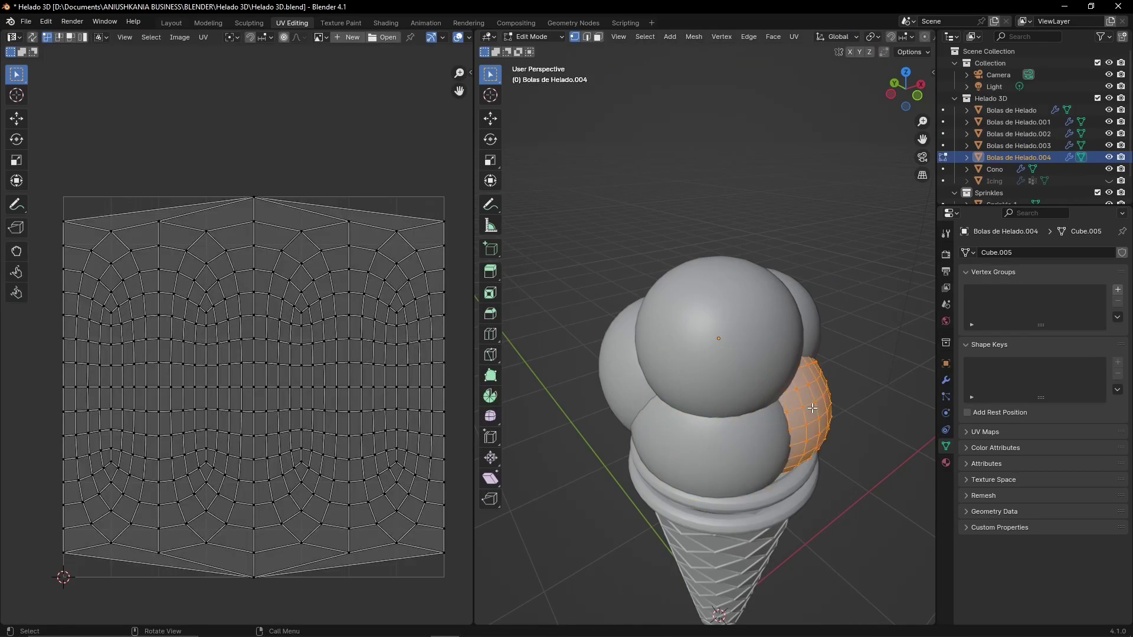
{"action": "key", "text": "Tab"}
{"action": "left_click", "coordinate": [766, 355]}
{"action": "key", "text": "Tab"}
{"action": "key", "text": "a"}
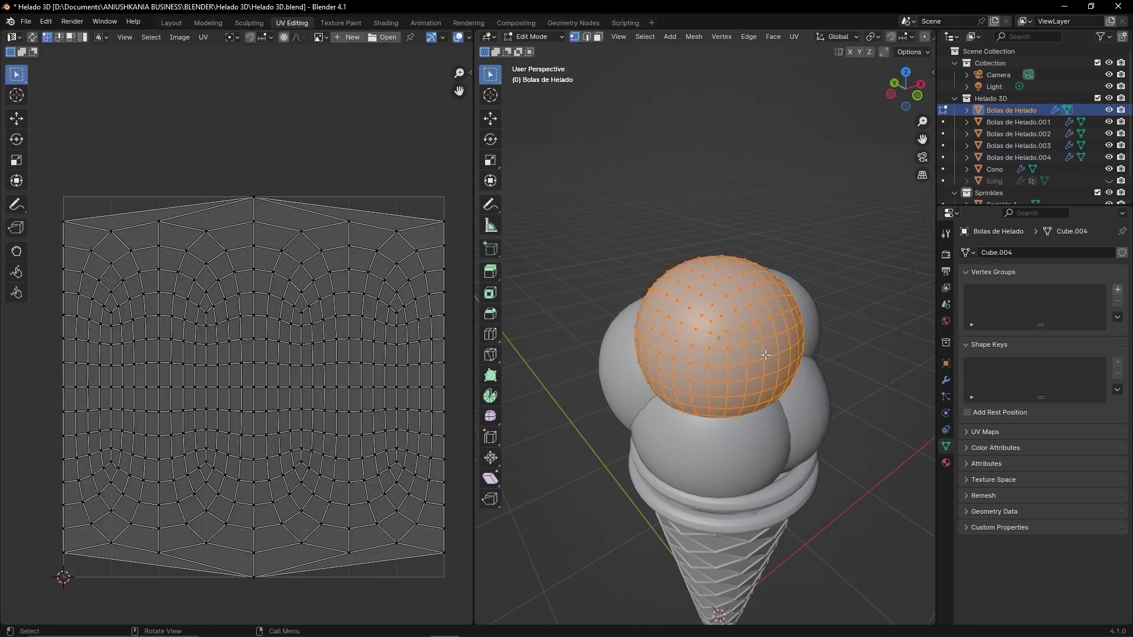
{"action": "key", "text": "Tab"}
Step: Save the Helado 3D file and unhide the sprinkled icing
{"action": "mouse_move", "coordinate": [718, 416]}
{"action": "middle_mouse_down"}
{"action": "mouse_move", "coordinate": [799, 399]}
{"action": "mouse_move", "coordinate": [763, 412]}
{"action": "mouse_move", "coordinate": [753, 384]}
{"action": "mouse_move", "coordinate": [715, 408]}
{"action": "middle_mouse_up"}
{"action": "key", "text": "ctrl+s"}
{"action": "scroll", "coordinate": [777, 394], "scroll_direction": "up", "scroll_amount": 3}
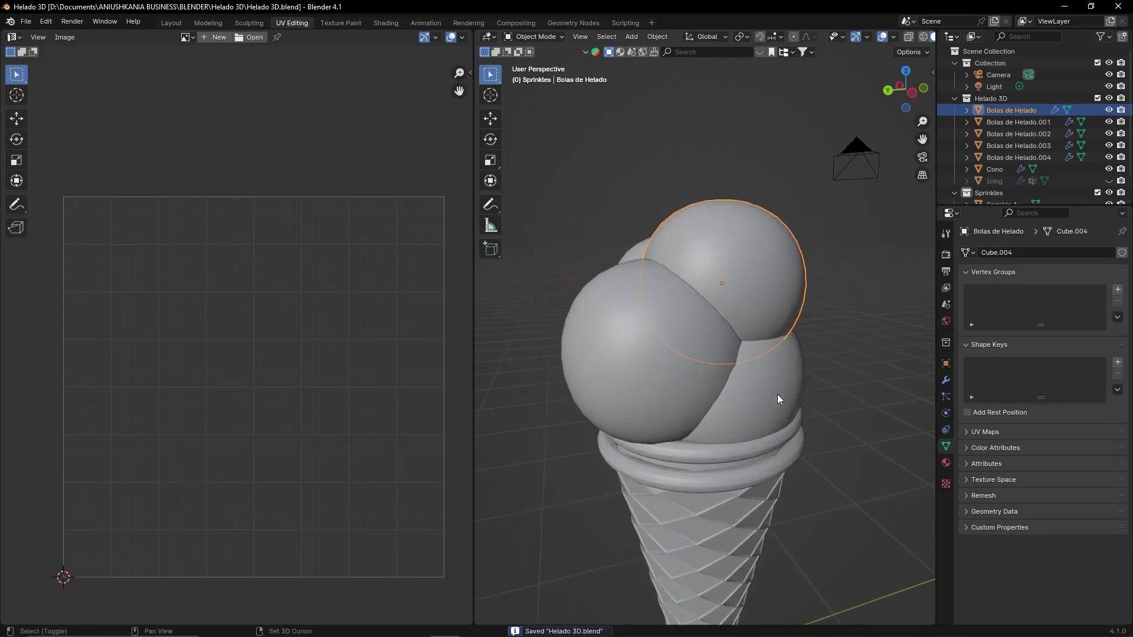
{"action": "scroll", "coordinate": [777, 394], "scroll_direction": "down", "scroll_amount": 2}
{"action": "scroll", "coordinate": [736, 442], "scroll_direction": "down", "scroll_amount": 2}
{"action": "middle_click_drag", "start_coordinate": [722, 462], "coordinate": [742, 423]}
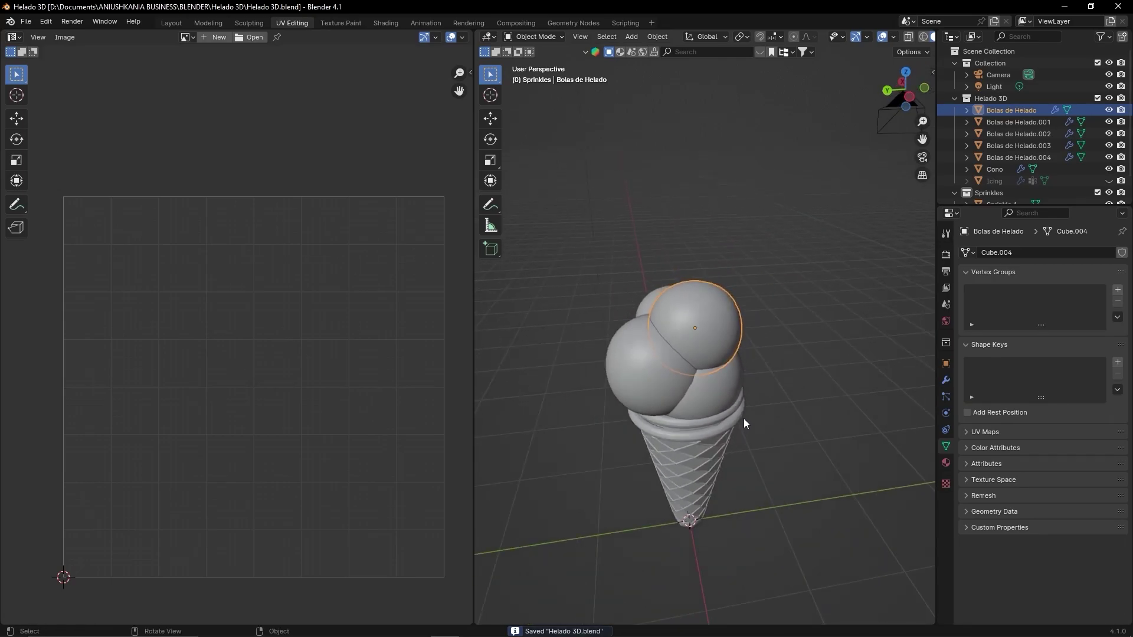
{"action": "key", "text": "alt+h"}
Step: Select the Icing object and view it from around
{"action": "scroll", "coordinate": [732, 425], "scroll_direction": "up", "scroll_amount": 3}
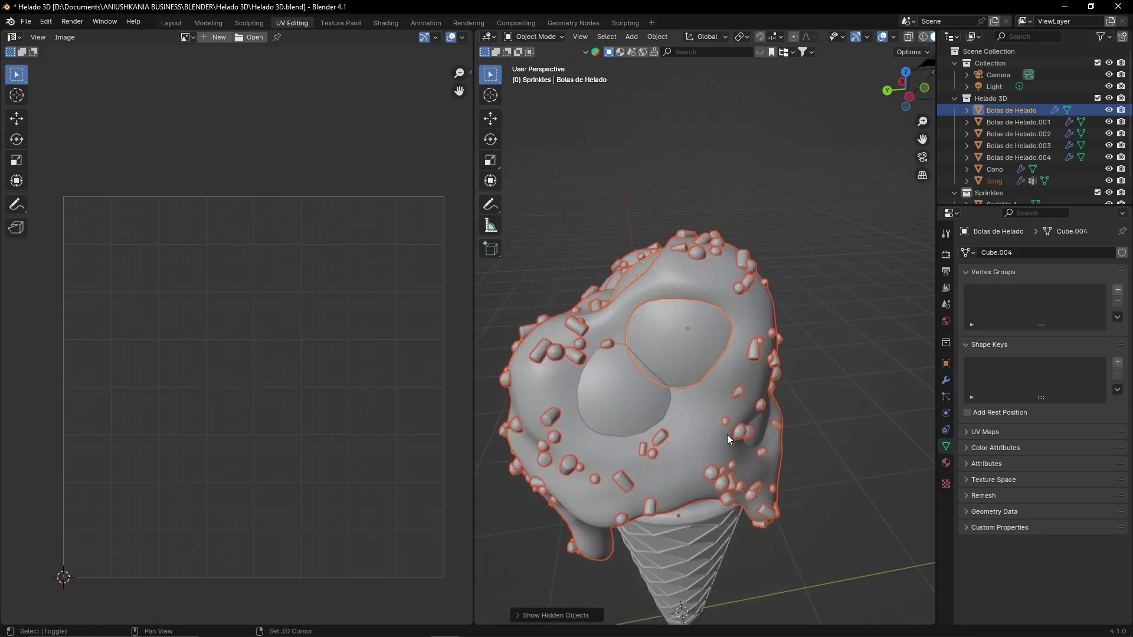
{"action": "middle_click_drag", "start_coordinate": [727, 435], "coordinate": [779, 409], "text": "shift"}
{"action": "left_click", "coordinate": [763, 491]}
{"action": "middle_click_drag", "start_coordinate": [762, 491], "coordinate": [789, 317]}
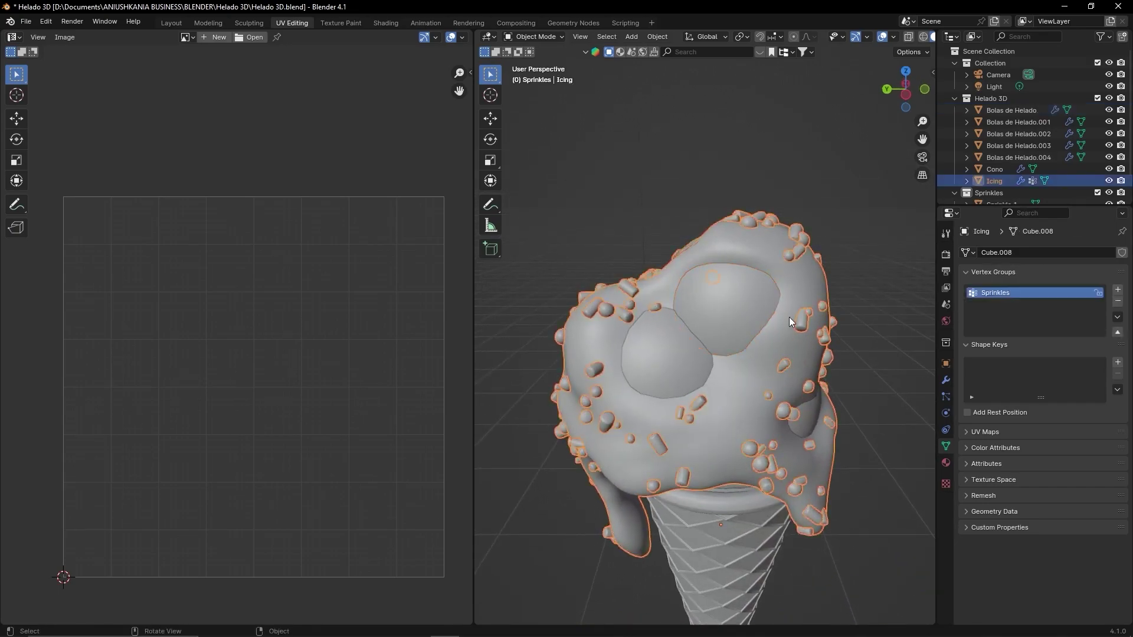
{"action": "scroll", "coordinate": [793, 419], "scroll_direction": "down", "scroll_amount": 5}
{"action": "scroll", "coordinate": [765, 436], "scroll_direction": "down", "scroll_amount": 2}
{"action": "scroll", "coordinate": [765, 454], "scroll_direction": "up", "scroll_amount": 6}
{"action": "scroll", "coordinate": [745, 360], "scroll_direction": "up", "scroll_amount": 2}
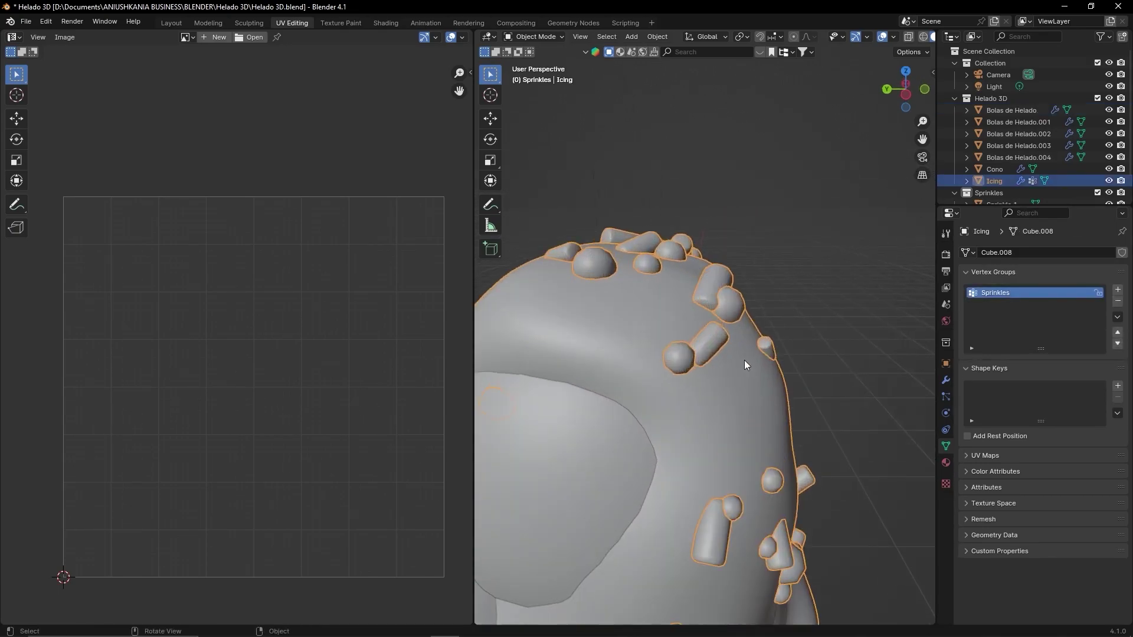
{"action": "scroll", "coordinate": [760, 462], "scroll_direction": "down", "scroll_amount": 4}
{"action": "scroll", "coordinate": [763, 486], "scroll_direction": "down", "scroll_amount": 4}
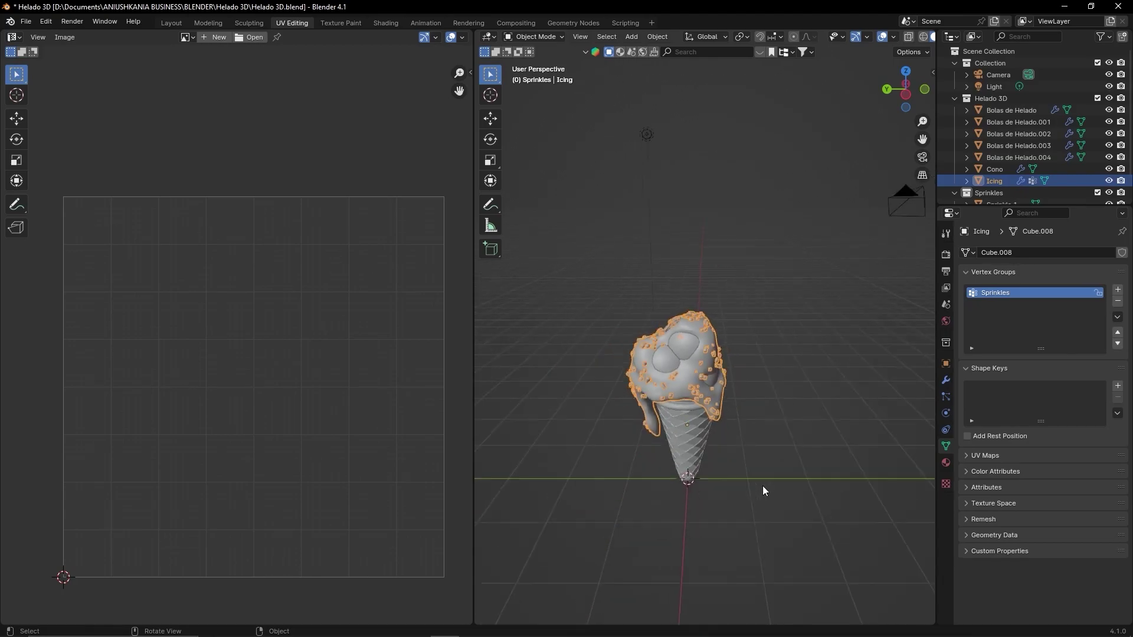
Step: Select the small Sprinkle 1 sphere and frame the view on it
{"action": "mouse_move", "coordinate": [763, 487]}
{"action": "middle_mouse_down", "text": "shift"}
{"action": "mouse_move", "coordinate": [901, 460]}
{"action": "mouse_move", "coordinate": [792, 460]}
{"action": "mouse_move", "coordinate": [792, 471]}
{"action": "mouse_move", "coordinate": [912, 352]}
{"action": "middle_mouse_up", "text": "shift"}
{"action": "left_click", "coordinate": [912, 339]}
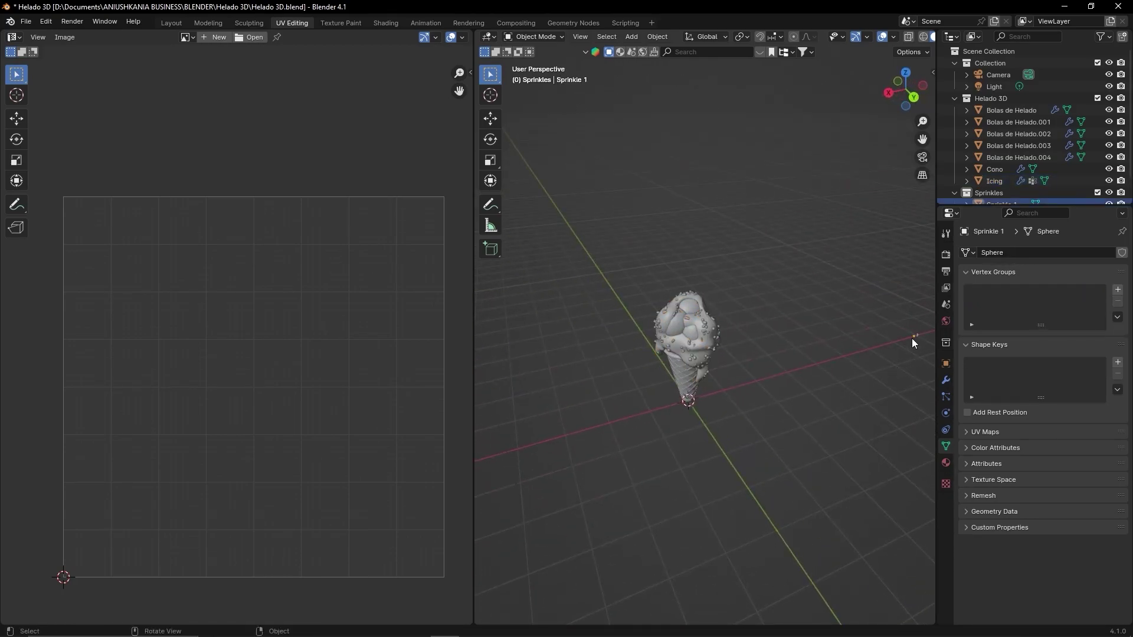
{"action": "key", "text": "KP_Decimal"}
{"action": "scroll", "coordinate": [834, 358], "scroll_direction": "down", "scroll_amount": 4}
{"action": "mouse_move", "coordinate": [812, 374]}
{"action": "middle_mouse_down"}
{"action": "mouse_move", "coordinate": [757, 369]}
{"action": "mouse_move", "coordinate": [732, 392]}
{"action": "middle_mouse_up"}
Step: In Edit Mode on Sprinkle 1, mark a vertical edge loop as a seam
{"action": "key", "text": "Tab"}
{"action": "scroll", "coordinate": [668, 388], "scroll_direction": "up", "scroll_amount": 3}
{"action": "scroll", "coordinate": [733, 391], "scroll_direction": "up", "scroll_amount": 2}
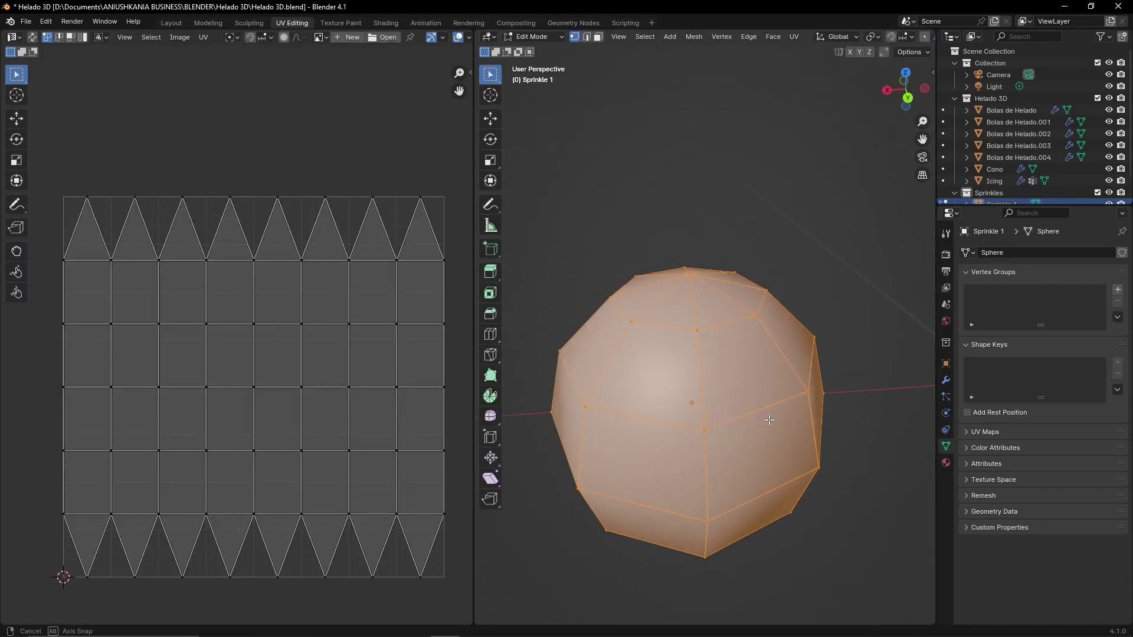
{"action": "left_click", "coordinate": [702, 366], "text": "alt"}
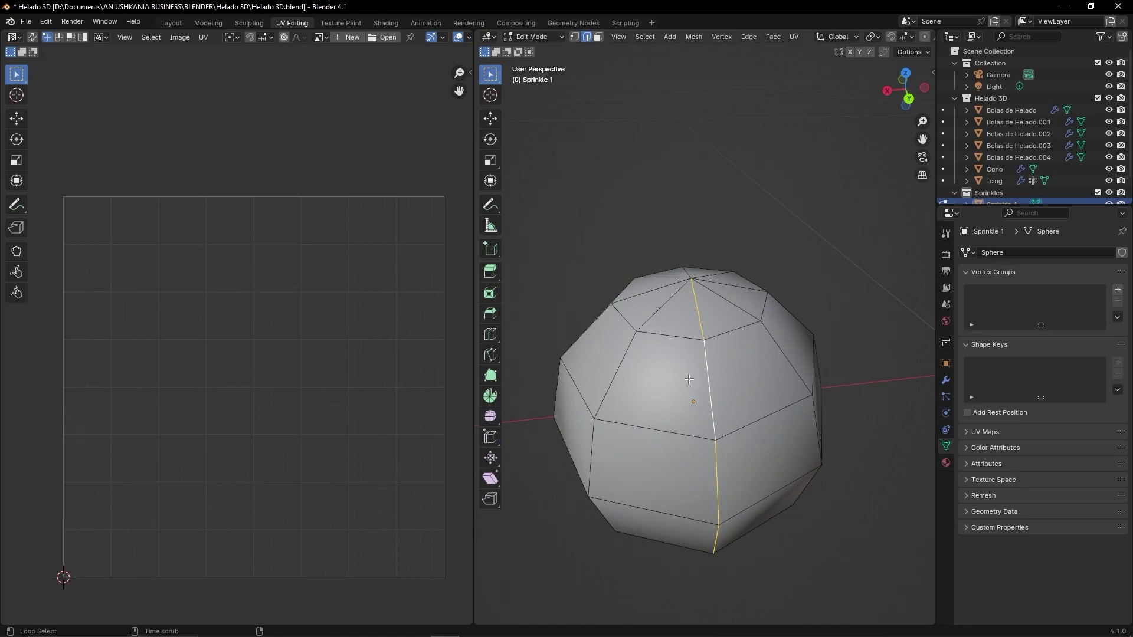
{"action": "mouse_move", "coordinate": [693, 361]}
{"action": "middle_mouse_down"}
{"action": "mouse_move", "coordinate": [693, 341]}
{"action": "mouse_move", "coordinate": [670, 359]}
{"action": "mouse_move", "coordinate": [692, 381]}
{"action": "middle_mouse_up"}
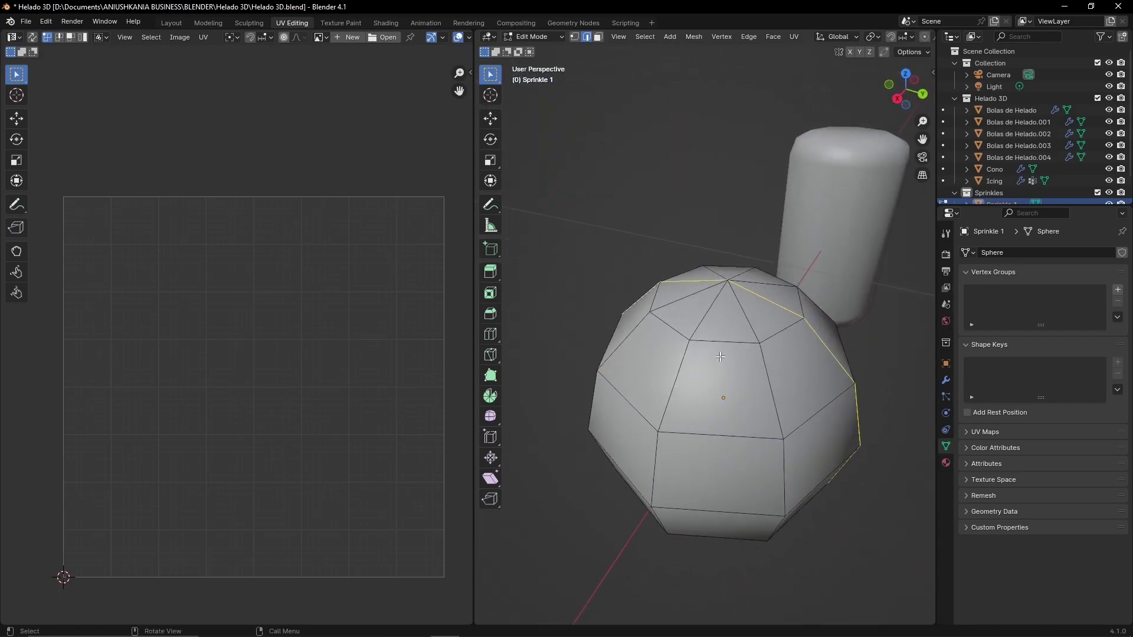
{"action": "key", "text": "u"}
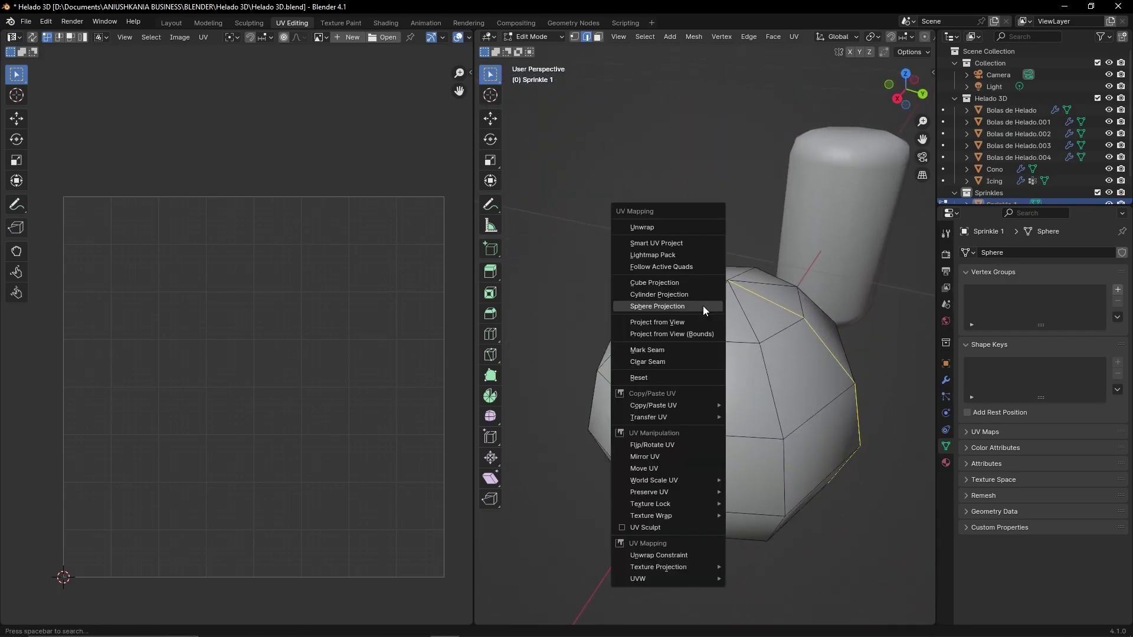
{"action": "left_click", "coordinate": [681, 350]}
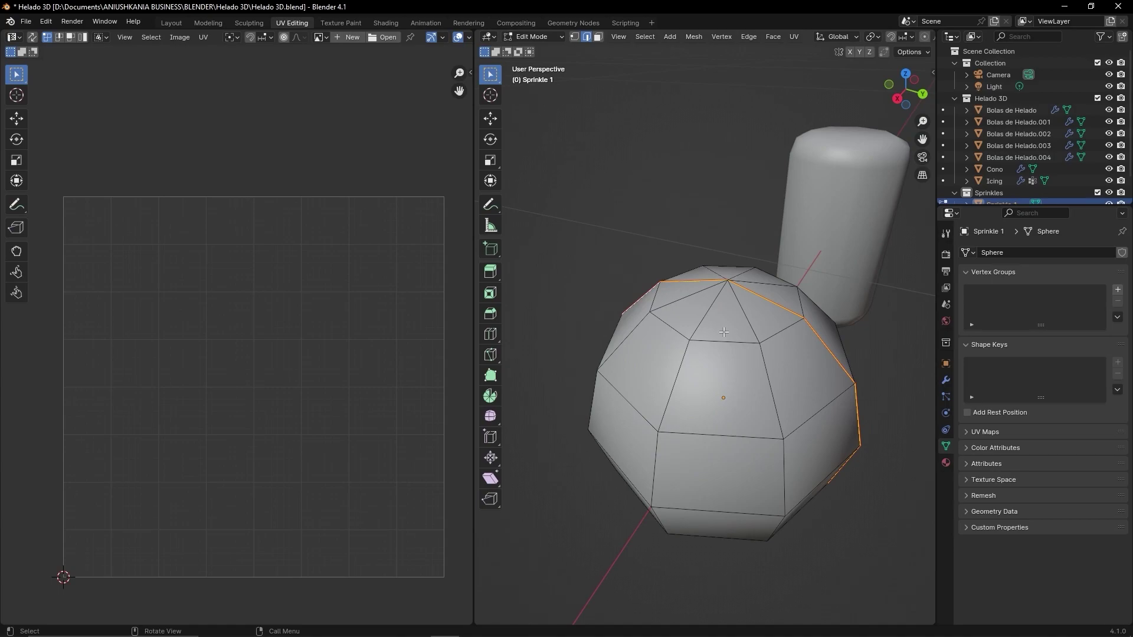
{"action": "middle_click_drag", "start_coordinate": [681, 349], "coordinate": [702, 368]}
Step: Unwrap the whole sprinkle sphere into UV islands
{"action": "key", "text": "a"}
{"action": "key", "text": "u"}
{"action": "key", "text": "u"}
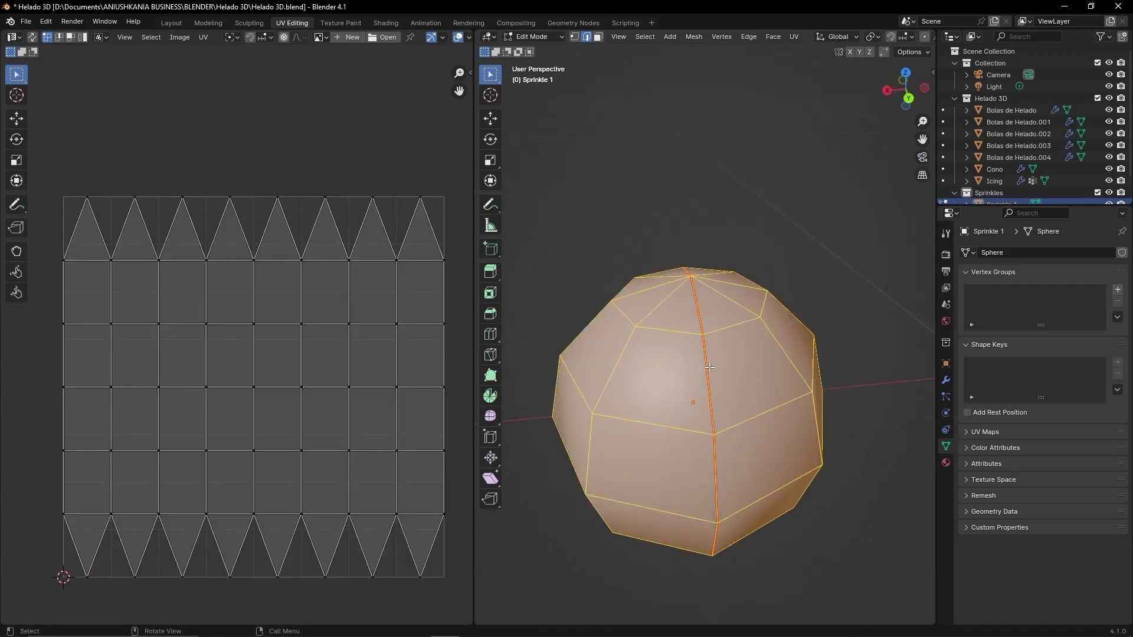
{"action": "key", "text": "u"}
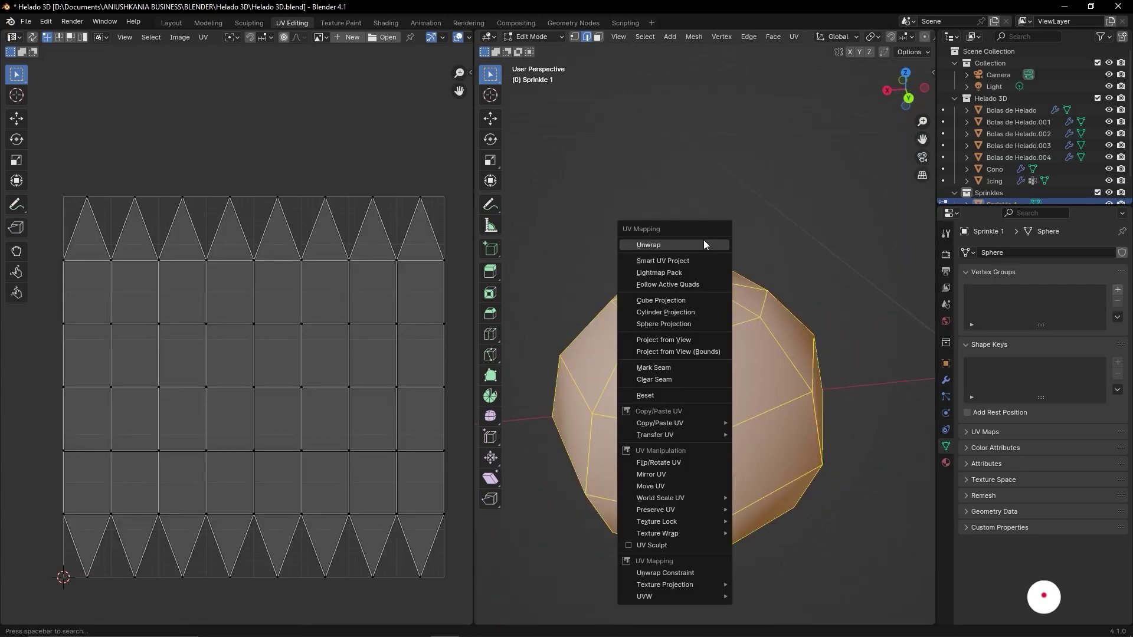
{"action": "left_click", "coordinate": [703, 240]}
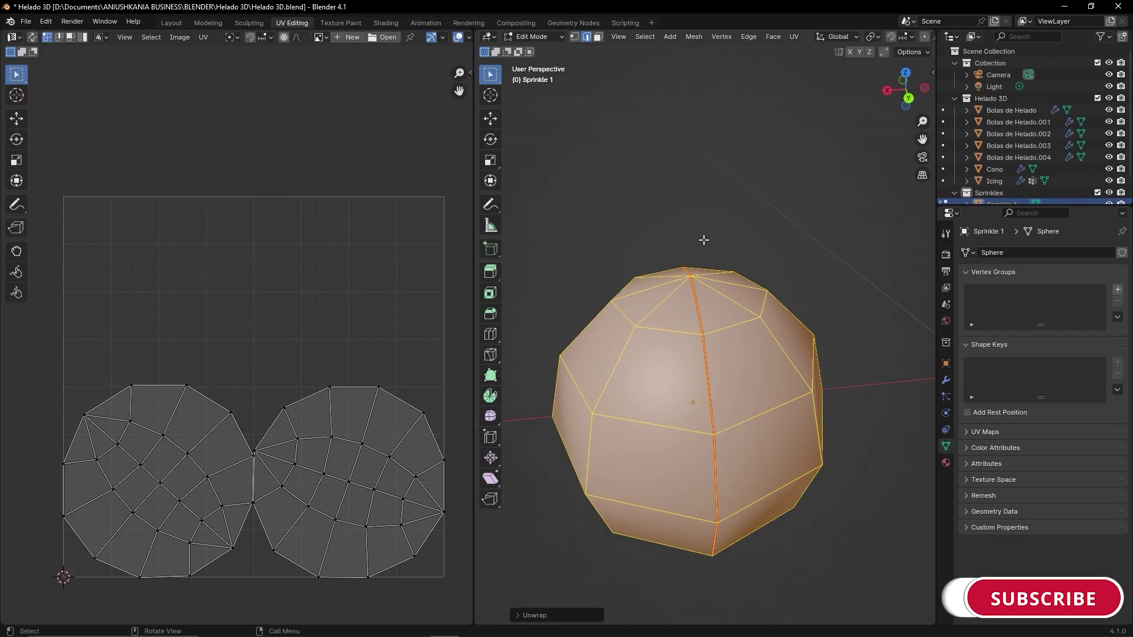
{"action": "middle_click_drag", "start_coordinate": [740, 385], "coordinate": [721, 427]}
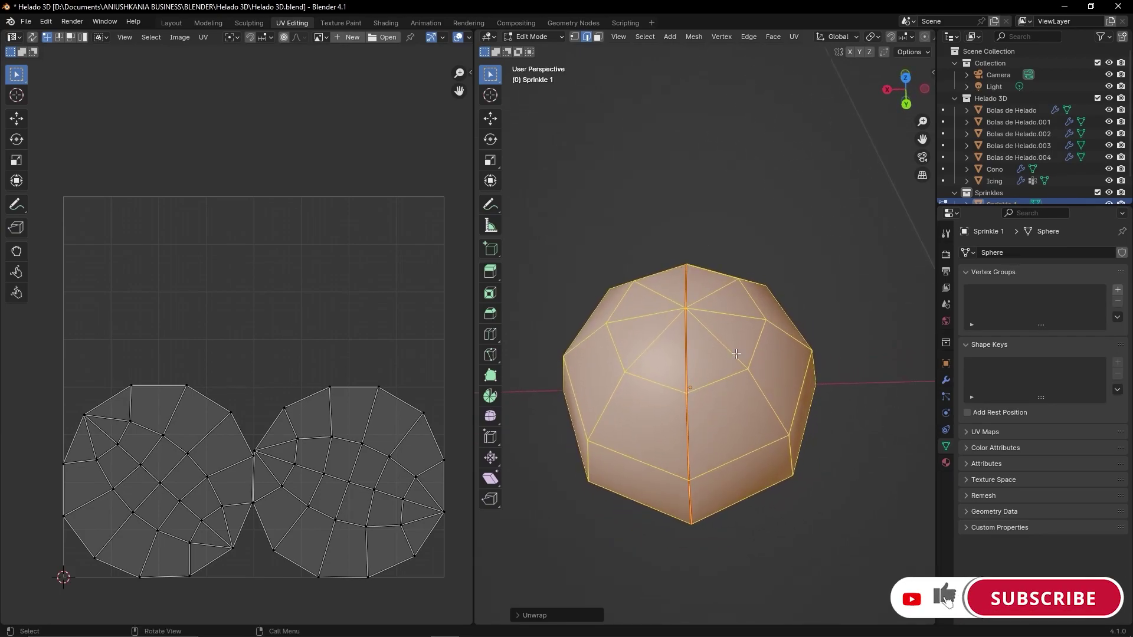
Step: Mark a second edge loop across the sphere as a seam
{"action": "left_click", "coordinate": [748, 320], "text": "alt"}
{"action": "mouse_move", "coordinate": [720, 323]}
{"action": "middle_mouse_down"}
{"action": "mouse_move", "coordinate": [679, 326]}
{"action": "mouse_move", "coordinate": [652, 422]}
{"action": "middle_mouse_up"}
{"action": "left_click", "coordinate": [633, 327], "text": "alt"}
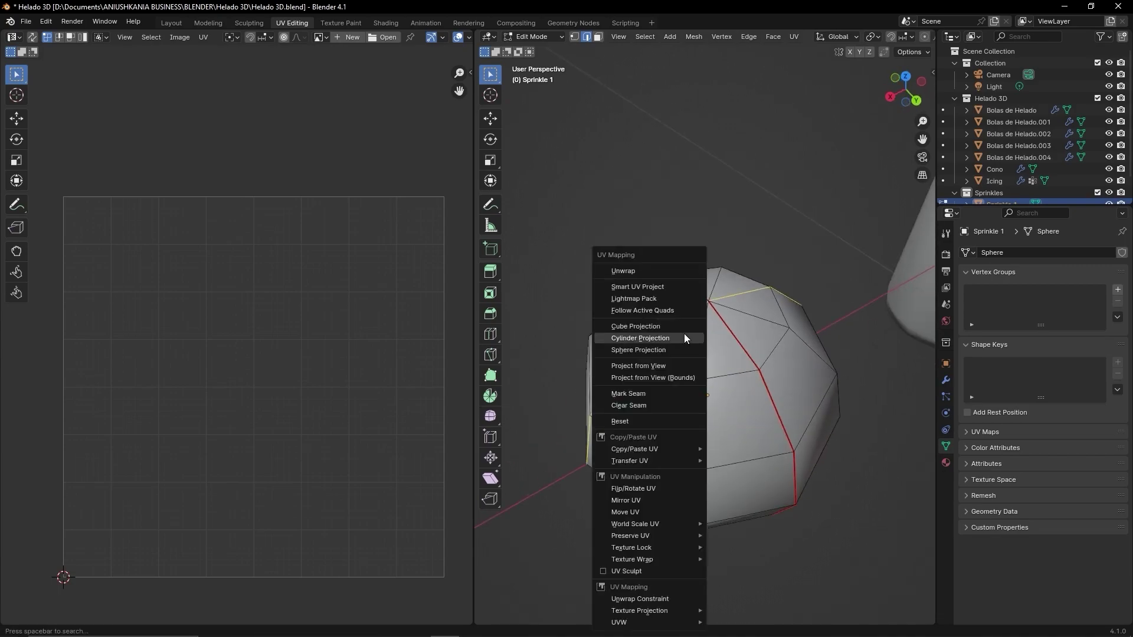
{"action": "key", "text": "u"}
{"action": "left_click", "coordinate": [652, 393]}
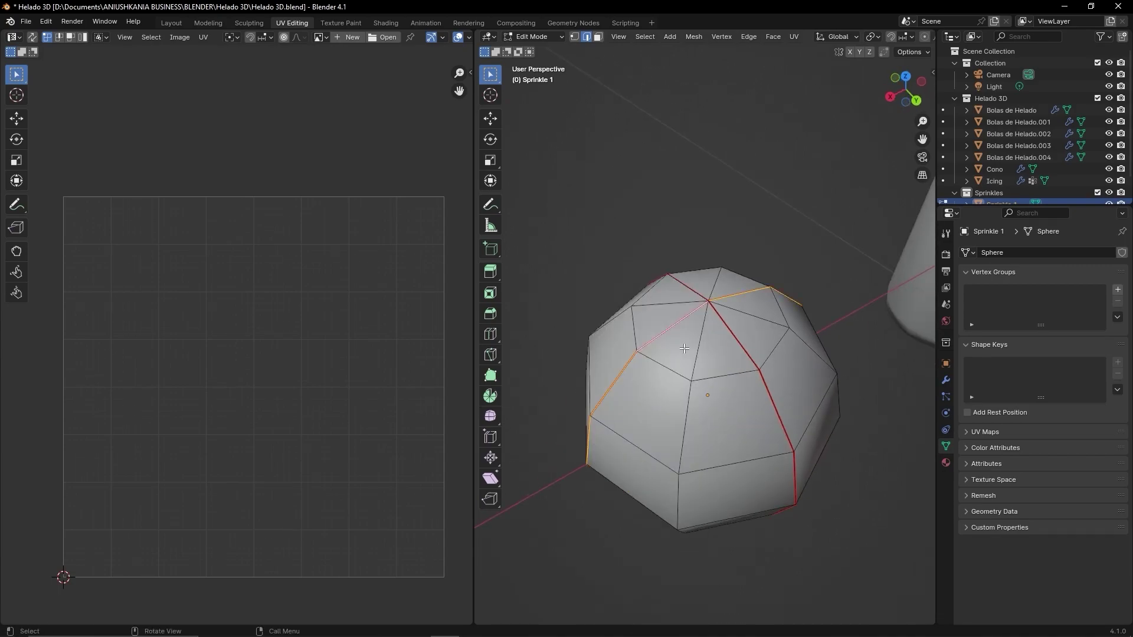
Step: Re-unwrap the sphere with both seams and average the UV islands' scale
{"action": "key", "text": "a"}
{"action": "key", "text": "u"}
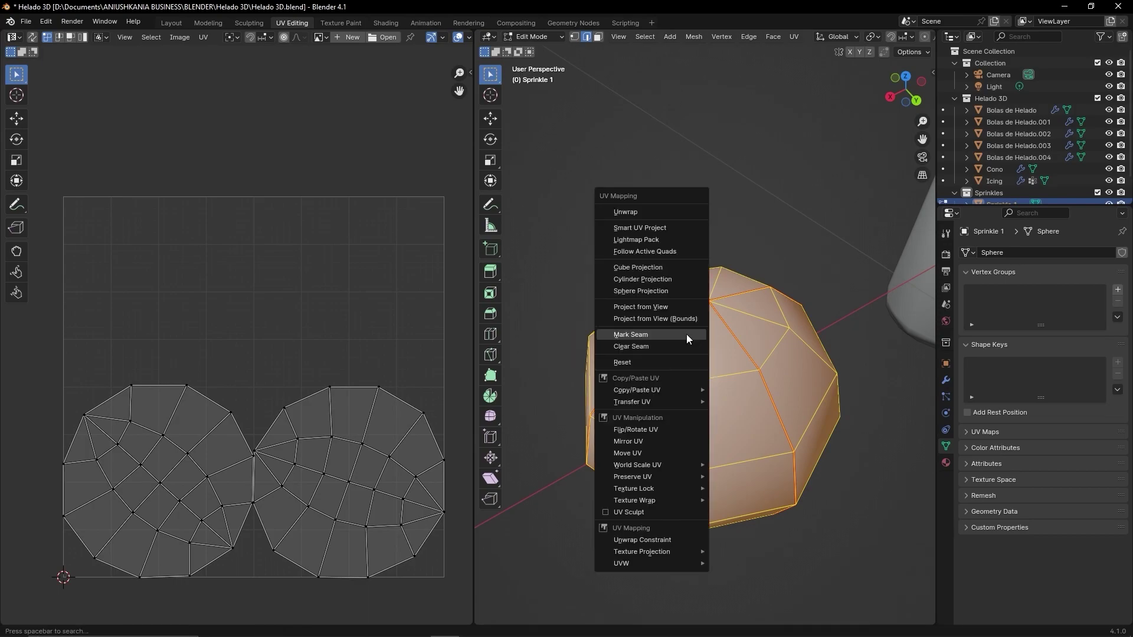
{"action": "left_click", "coordinate": [680, 216]}
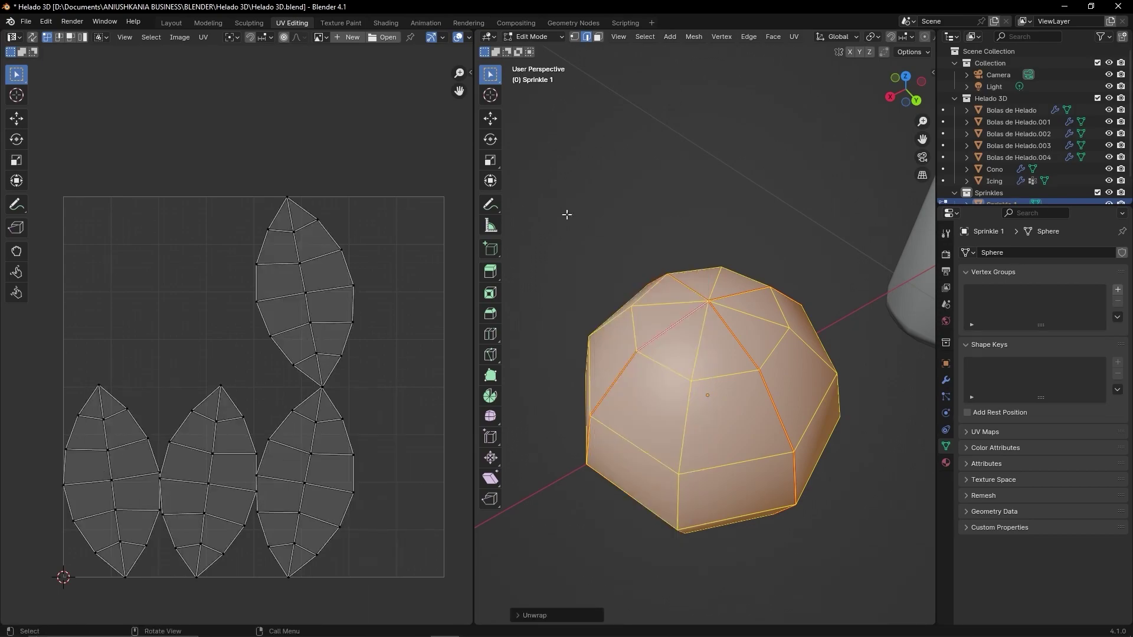
{"action": "left_click", "coordinate": [204, 38]}
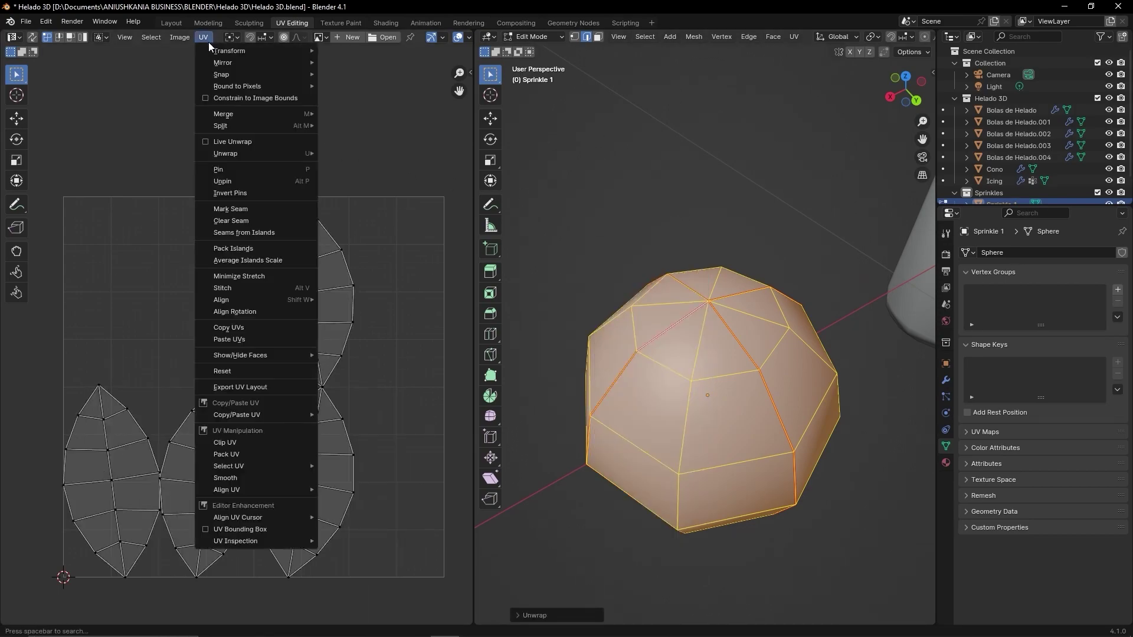
{"action": "left_click", "coordinate": [240, 257]}
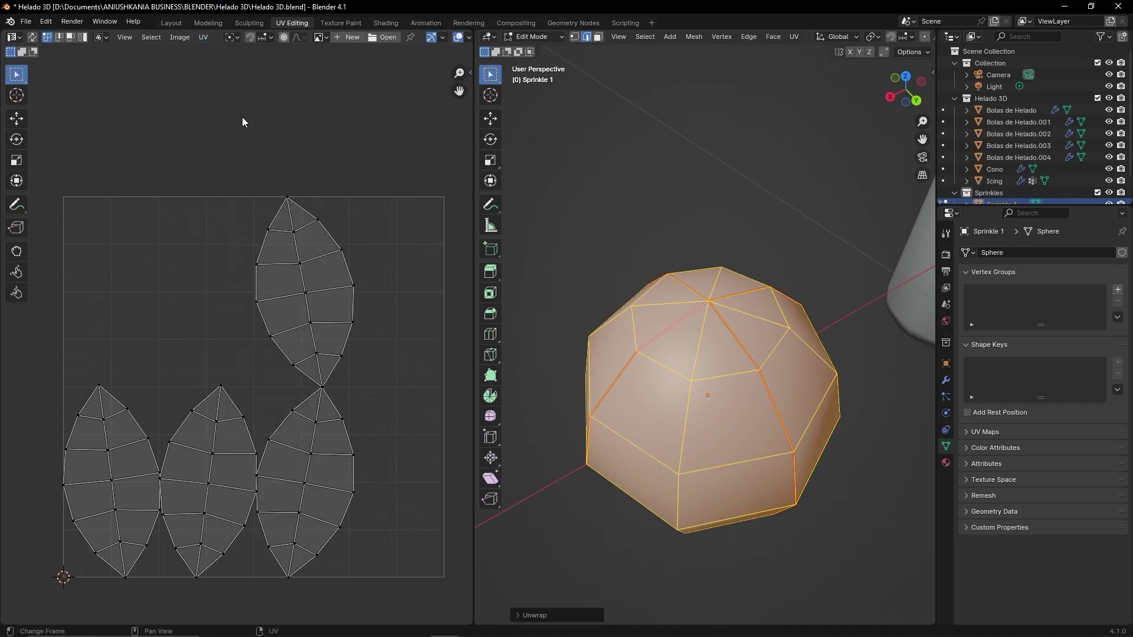
Step: Pack the UV islands to fill the square, repacking with all islands selected
{"action": "left_click", "coordinate": [203, 39]}
{"action": "left_click", "coordinate": [239, 250]}
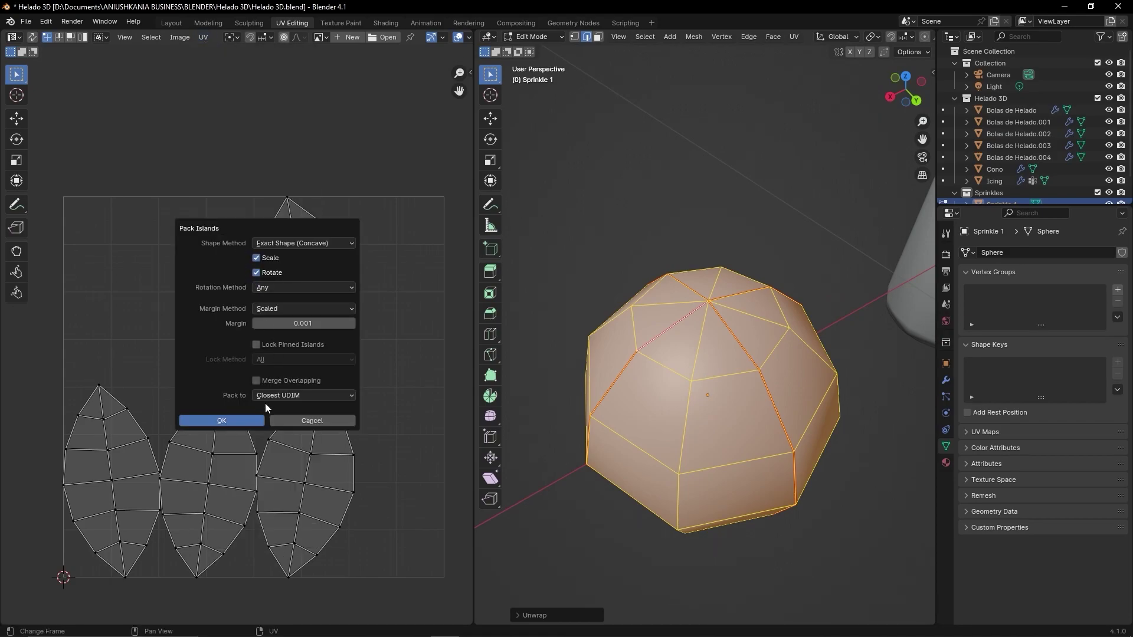
{"action": "left_click", "coordinate": [243, 420]}
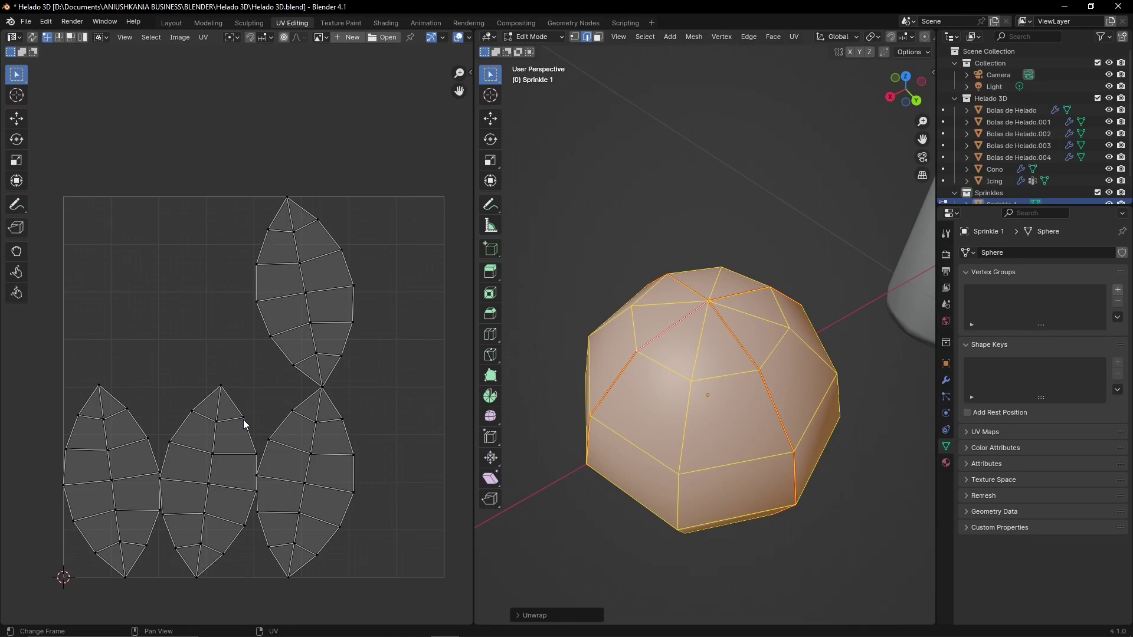
{"action": "key", "text": "a"}
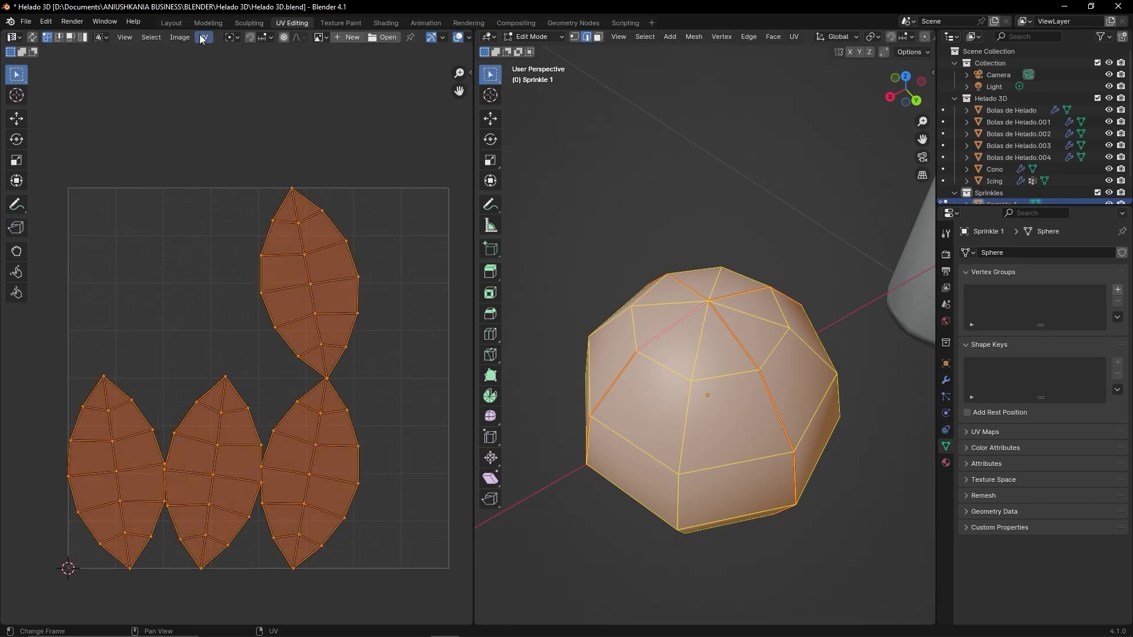
{"action": "left_click", "coordinate": [202, 39]}
{"action": "left_click", "coordinate": [239, 247]}
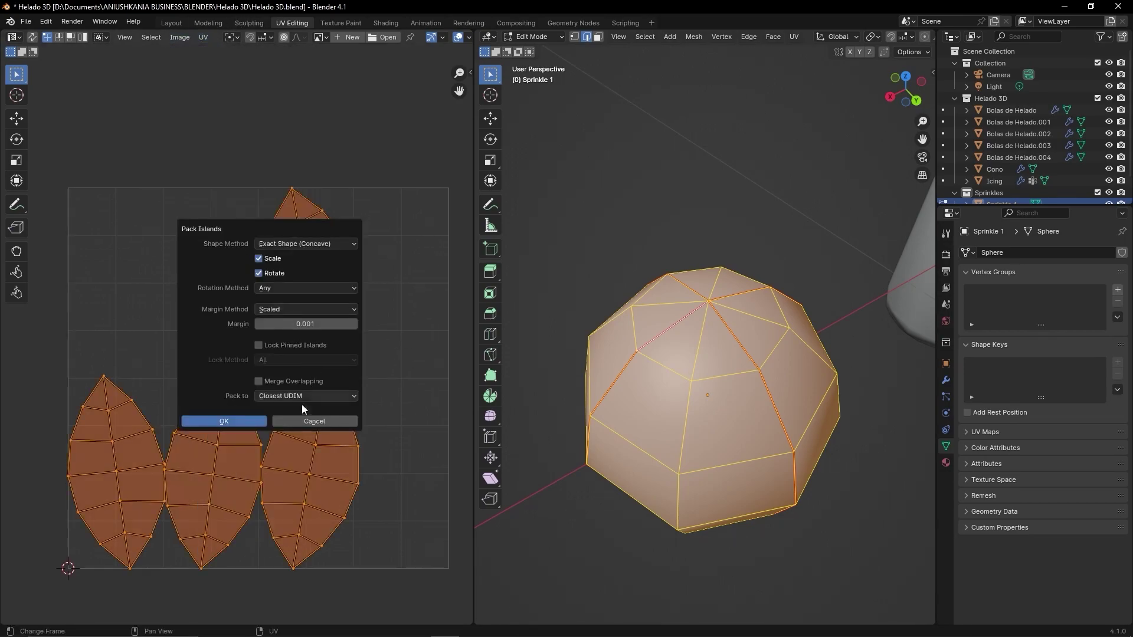
{"action": "left_click", "coordinate": [249, 423]}
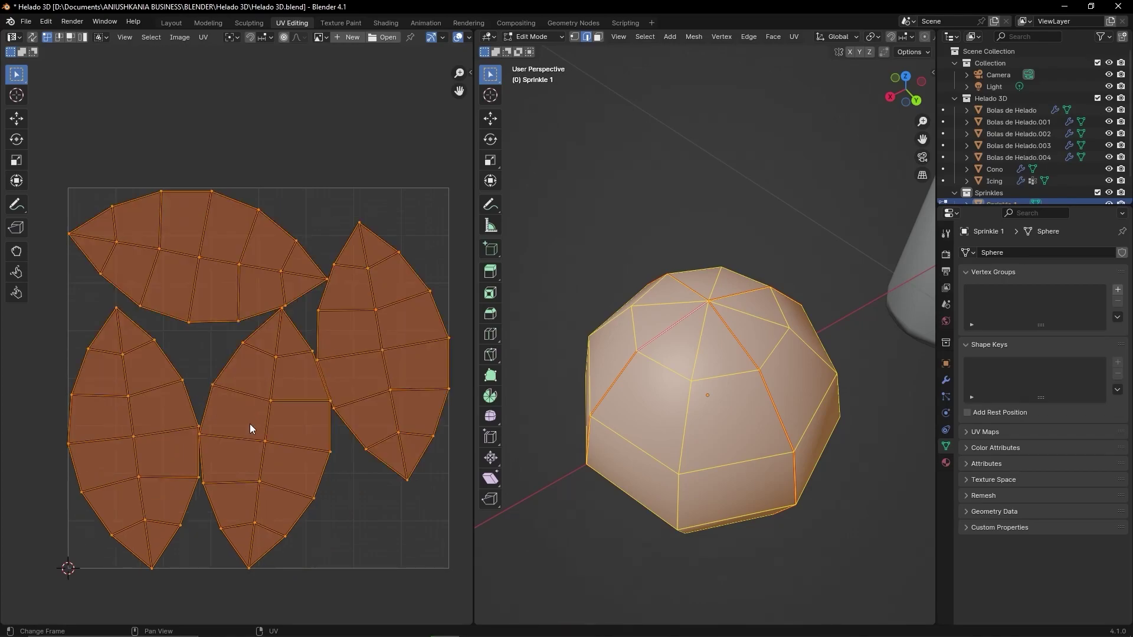
Step: Leave Sprinkle 1's Edit Mode and start editing the Sprinkle 2 cylinder
{"action": "key", "text": "Tab"}
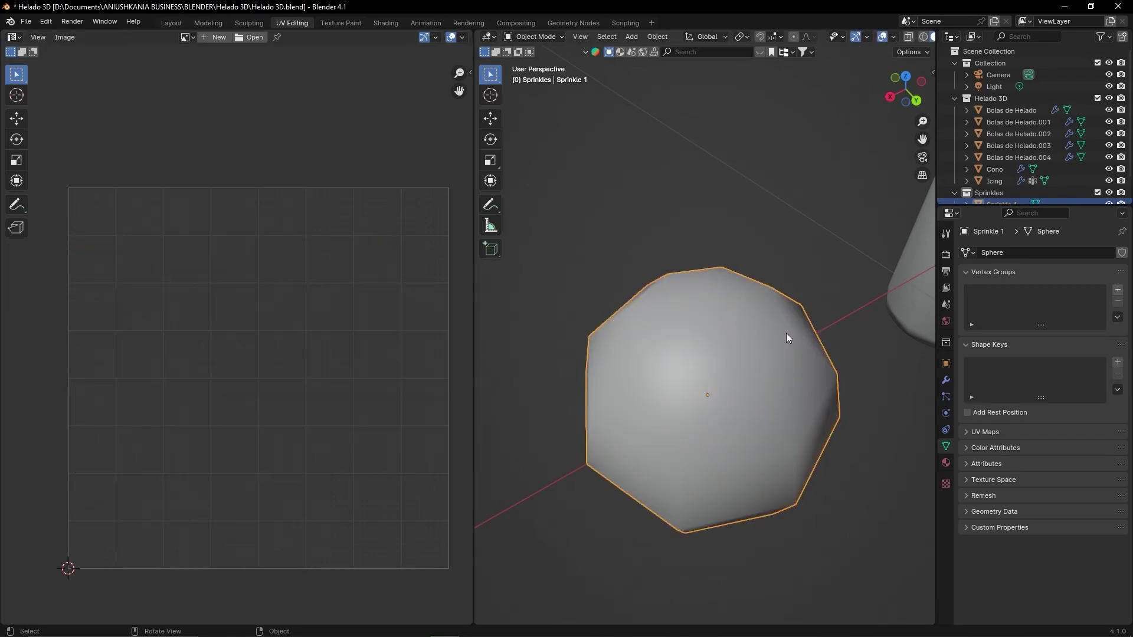
{"action": "scroll", "coordinate": [786, 336], "scroll_direction": "down", "scroll_amount": 4}
{"action": "mouse_move", "coordinate": [783, 356]}
{"action": "middle_mouse_down"}
{"action": "mouse_move", "coordinate": [762, 451]}
{"action": "mouse_move", "coordinate": [787, 435]}
{"action": "mouse_move", "coordinate": [734, 423]}
{"action": "middle_mouse_up"}
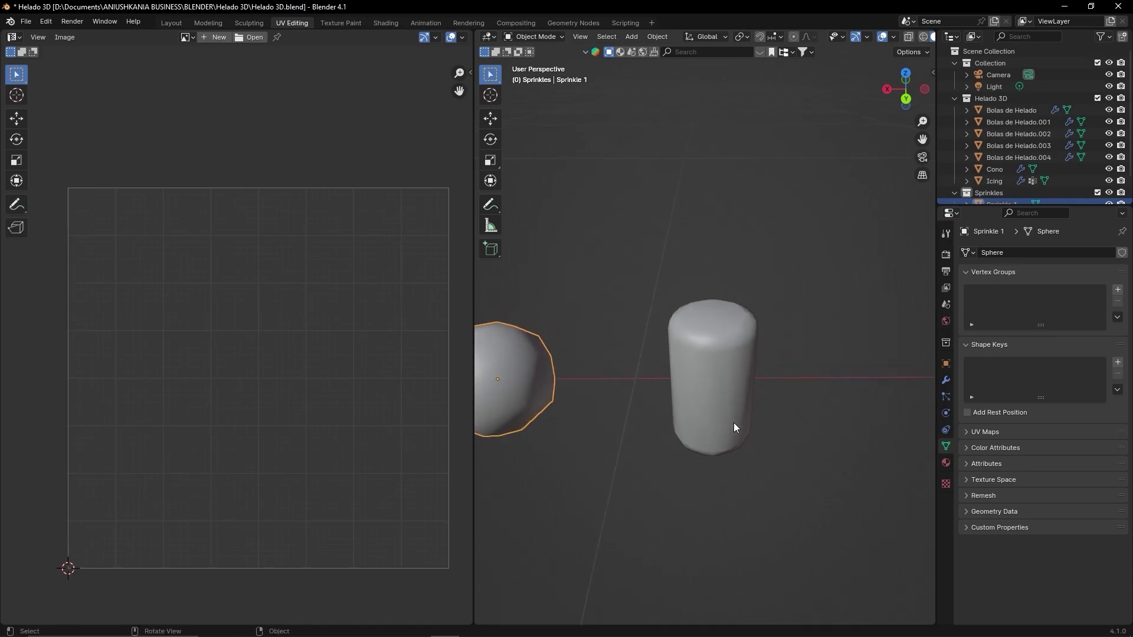
{"action": "scroll", "coordinate": [732, 407], "scroll_direction": "up", "scroll_amount": 2}
{"action": "left_click", "coordinate": [730, 384]}
{"action": "key", "text": "Tab"}
{"action": "middle_click_drag", "start_coordinate": [730, 384], "coordinate": [748, 297]}
Step: In front view, apply Smart UV Project to the cylinder twice
{"action": "key", "text": "KP_1"}
{"action": "scroll", "coordinate": [730, 382], "scroll_direction": "down", "scroll_amount": 3}
{"action": "scroll", "coordinate": [730, 382], "scroll_direction": "down", "scroll_amount": 2}
{"action": "scroll", "coordinate": [749, 298], "scroll_direction": "up", "scroll_amount": 1}
{"action": "scroll", "coordinate": [748, 303], "scroll_direction": "up", "scroll_amount": 2}
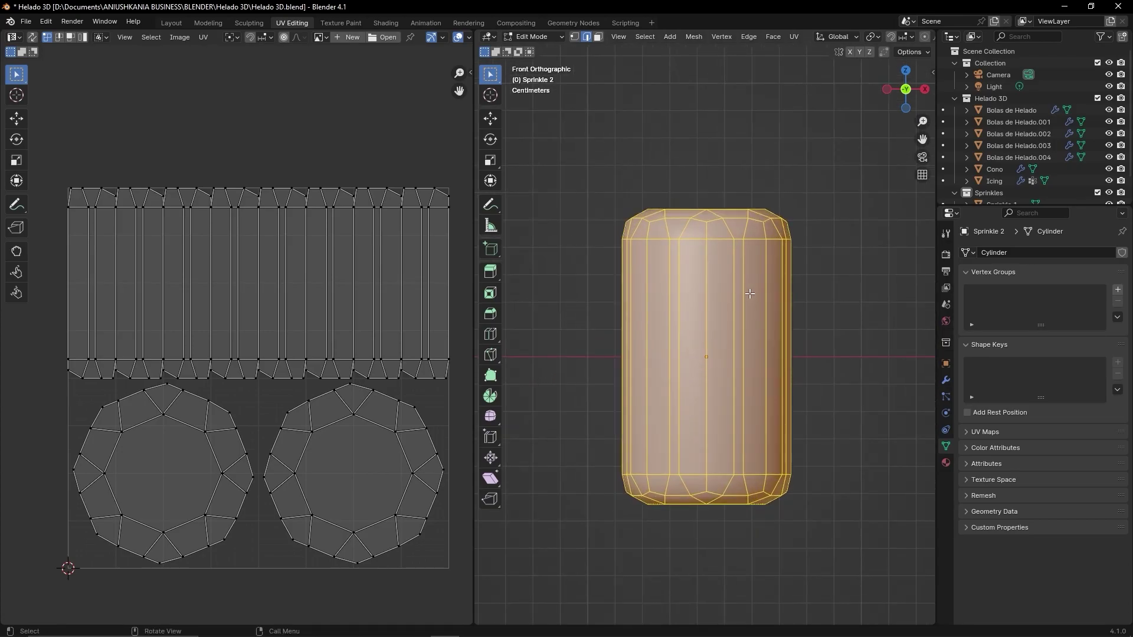
{"action": "key", "text": "u"}
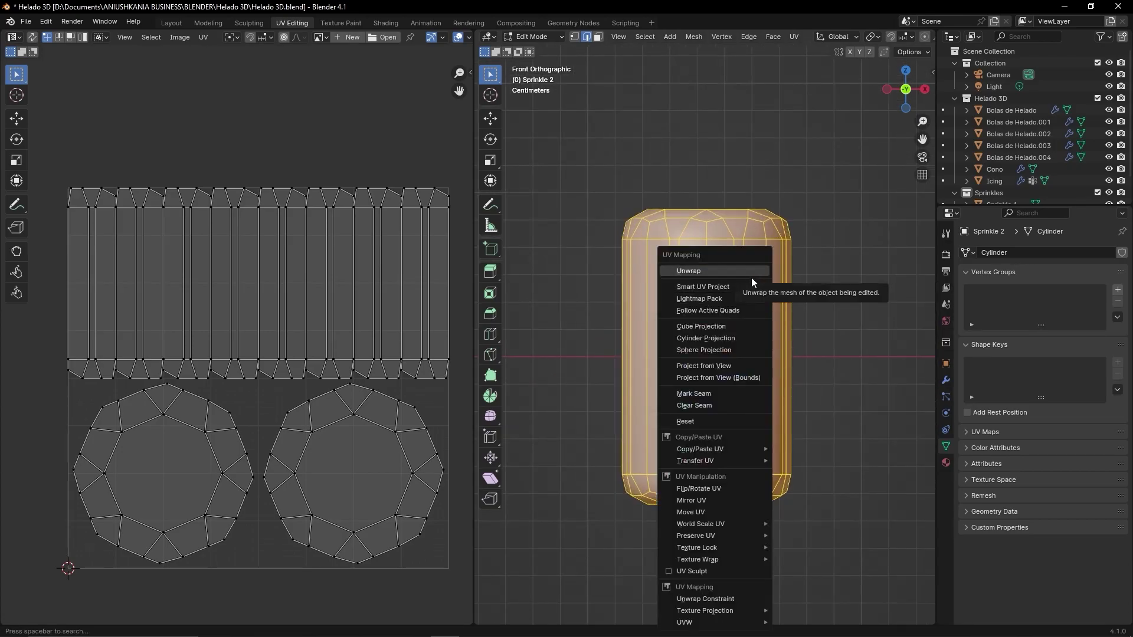
{"action": "left_click", "coordinate": [749, 286]}
{"action": "left_click", "coordinate": [721, 388]}
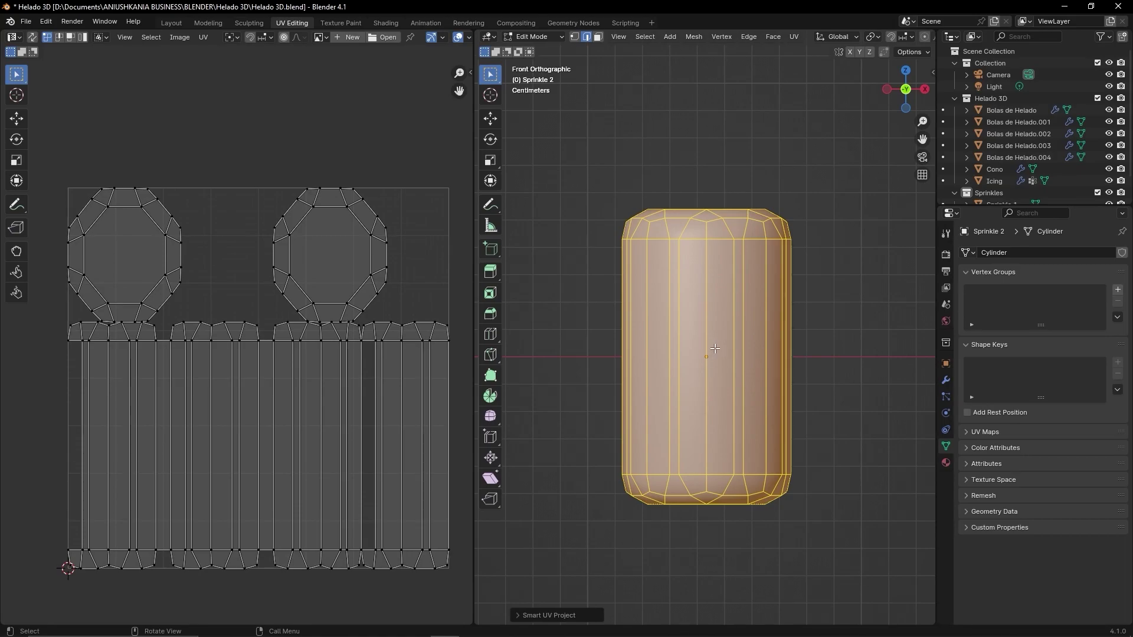
{"action": "key", "text": "u"}
{"action": "left_click", "coordinate": [696, 287]}
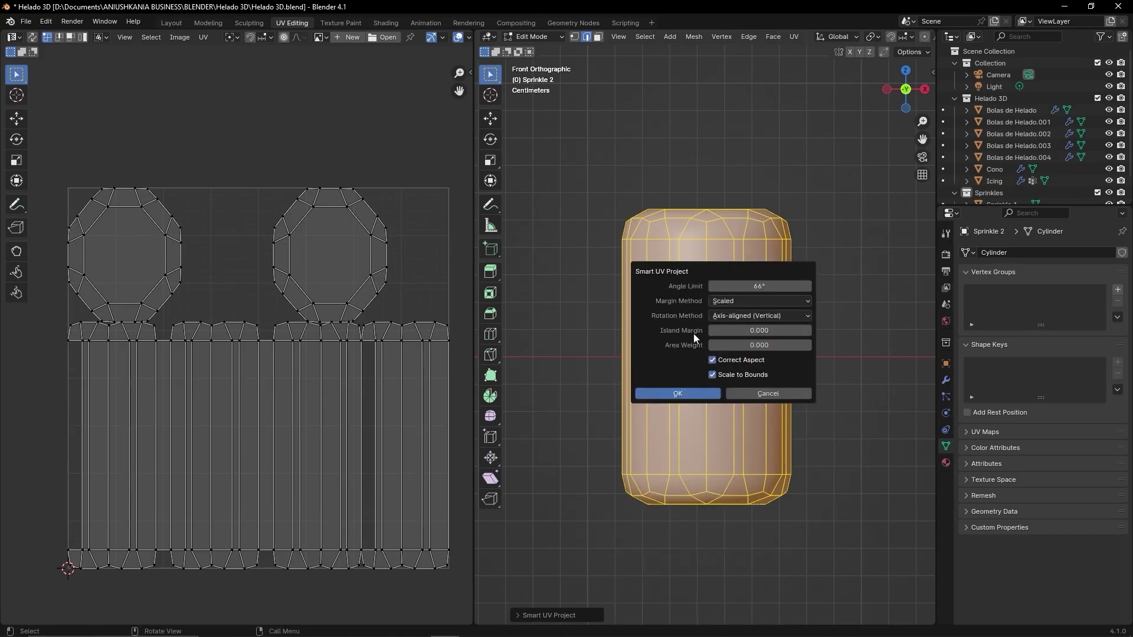
{"action": "left_click", "coordinate": [690, 394]}
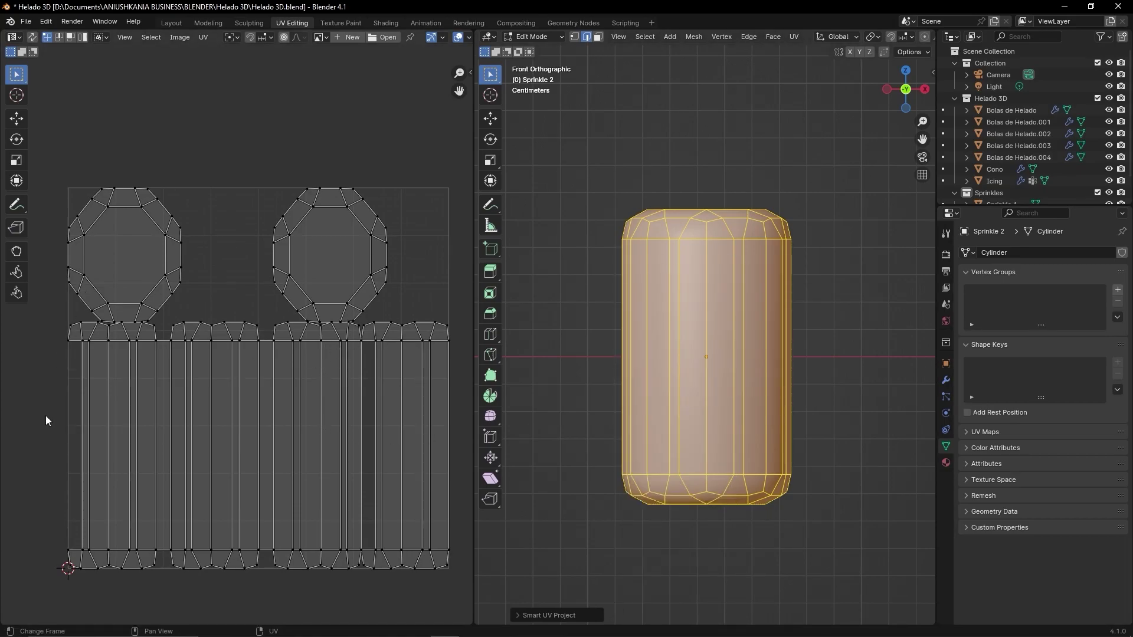
Step: Try Cylinder Projection, then reapply Smart UV Project to the cylinder
{"action": "key", "text": "u"}
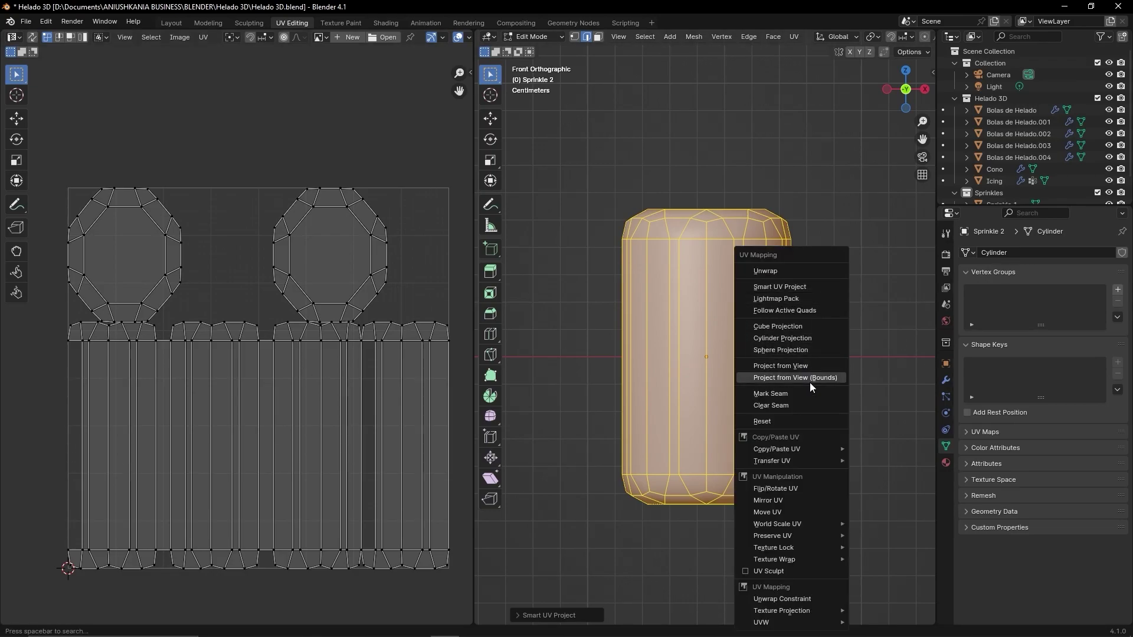
{"action": "left_click", "coordinate": [809, 339]}
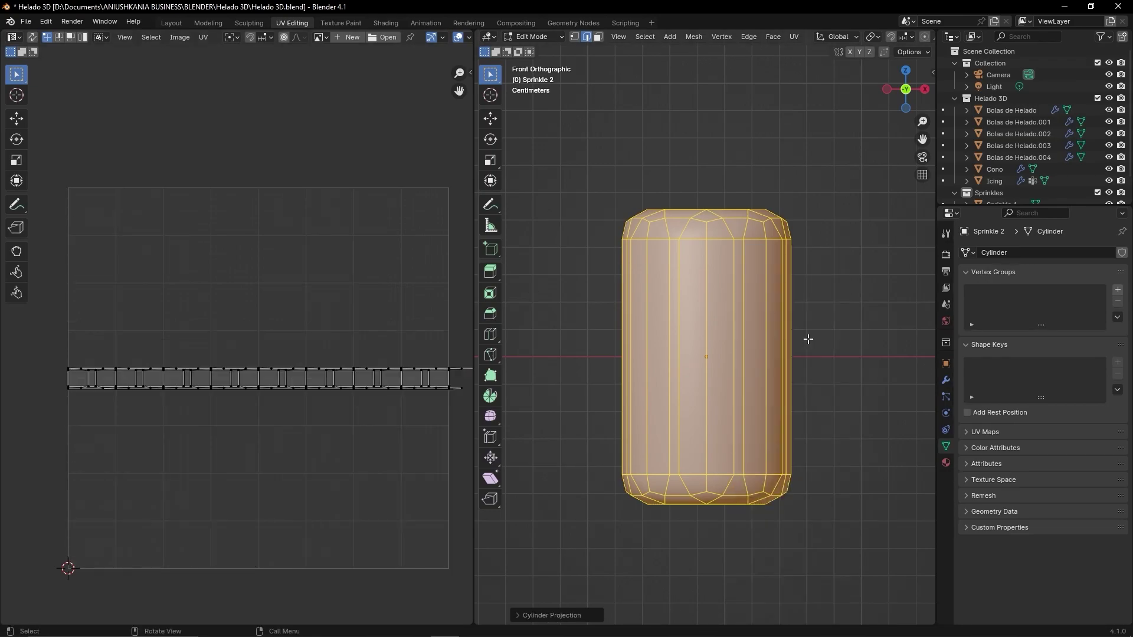
{"action": "key", "text": "u"}
{"action": "left_click", "coordinate": [670, 250]}
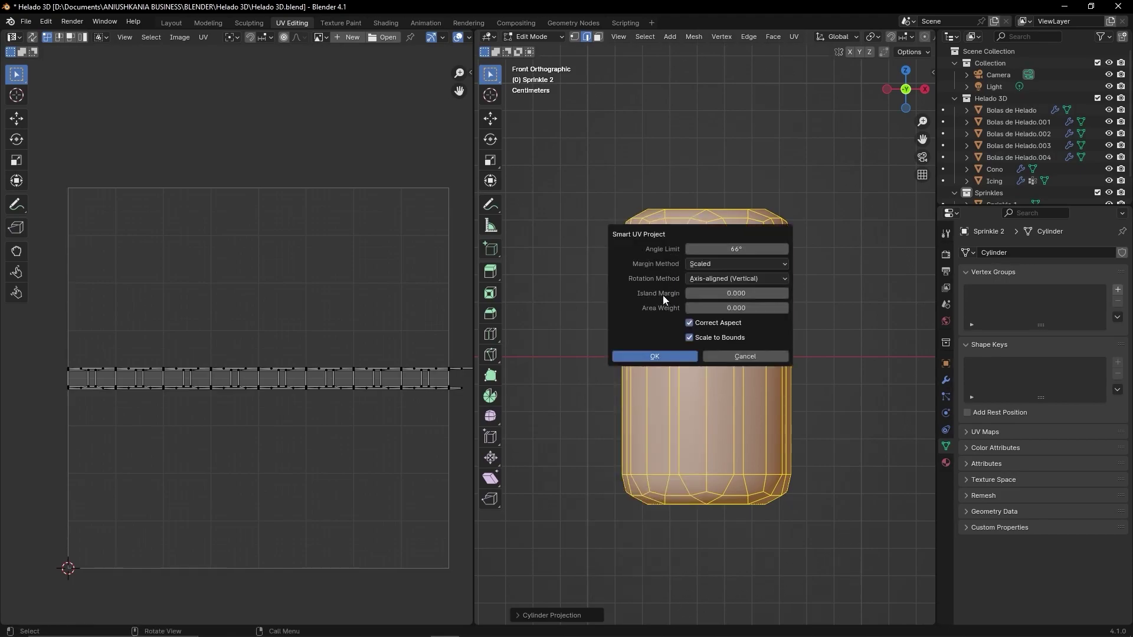
{"action": "left_click", "coordinate": [656, 357]}
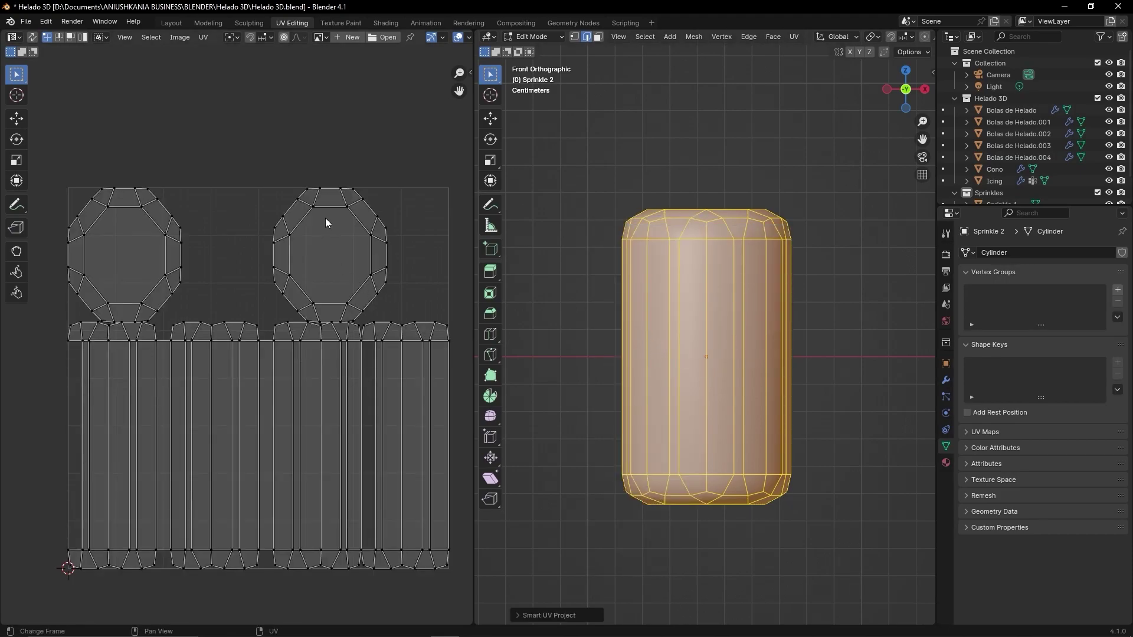
Step: Return Sprinkle 2 to Object Mode in a perspective view
{"action": "middle_click_drag", "start_coordinate": [675, 225], "coordinate": [708, 307]}
{"action": "key", "text": "Tab"}
{"action": "key", "text": "Tab"}
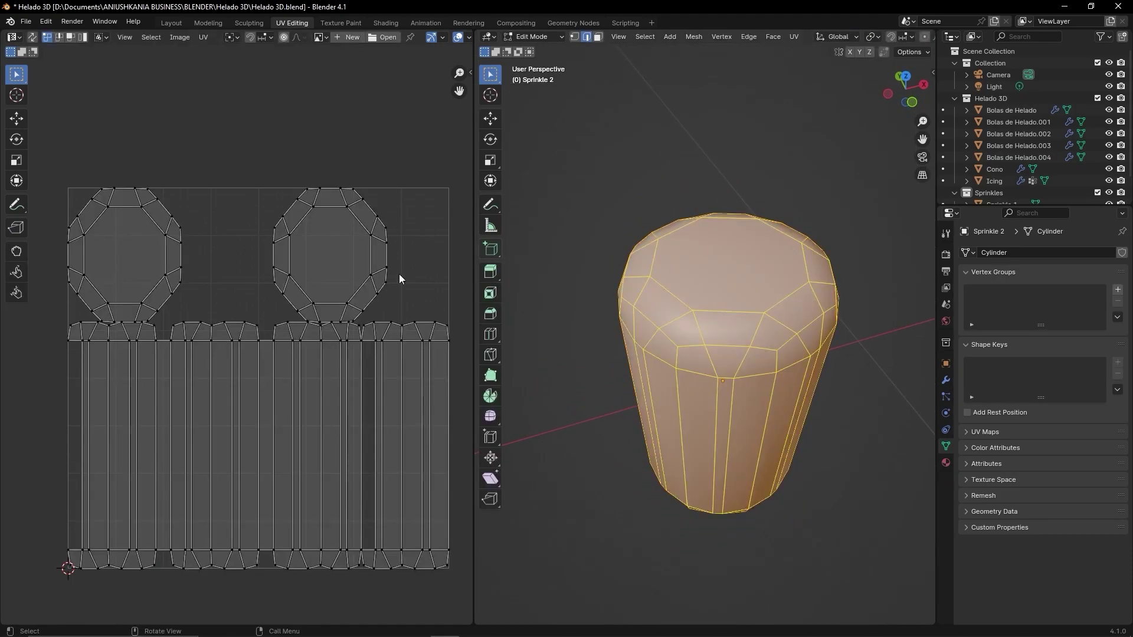
{"action": "scroll", "coordinate": [786, 426], "scroll_direction": "up", "scroll_amount": 4}
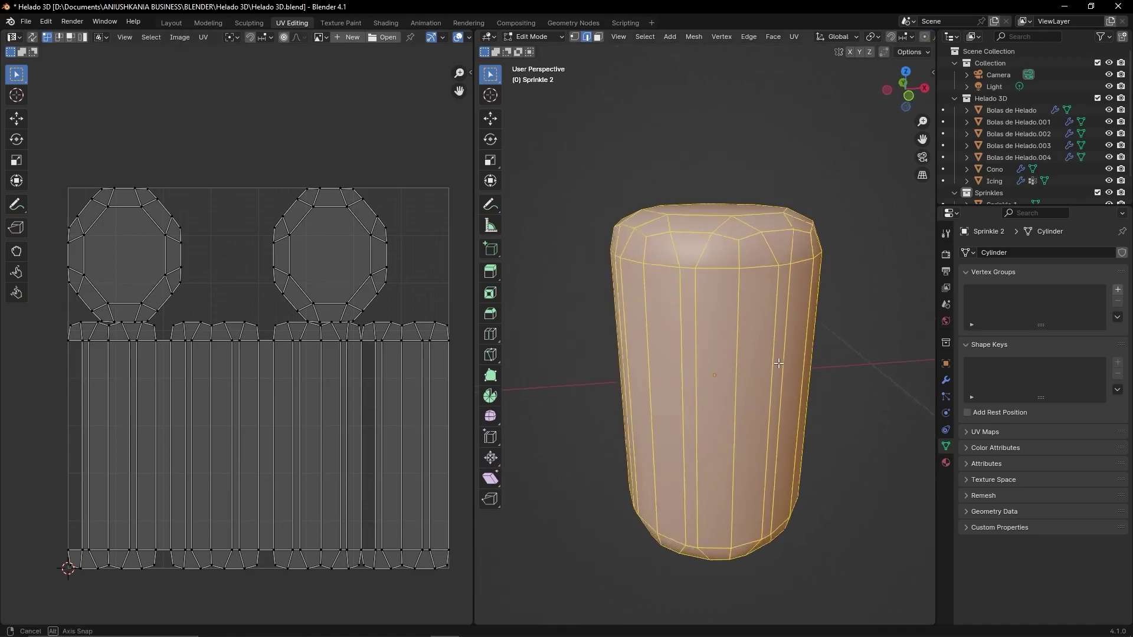
{"action": "key", "text": "Tab"}
{"action": "scroll", "coordinate": [785, 361], "scroll_direction": "down", "scroll_amount": 8}
Step: Return to the Layout workspace and briefly inspect the Icing mesh in Edit Mode
{"action": "left_click", "coordinate": [174, 23]}
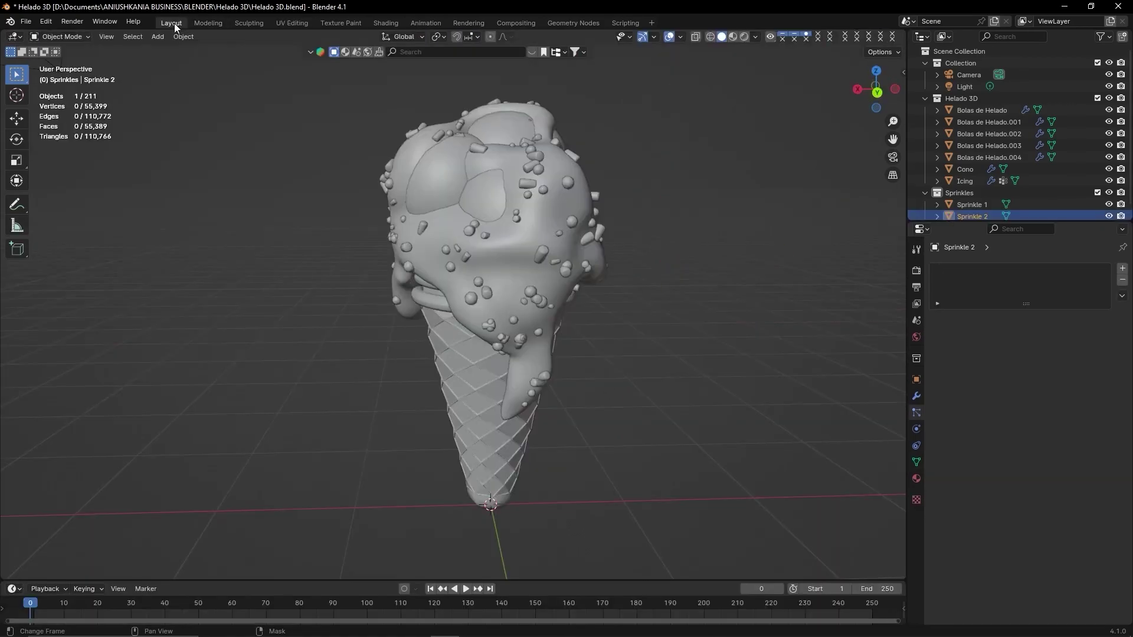
{"action": "scroll", "coordinate": [503, 287], "scroll_direction": "down", "scroll_amount": 3}
{"action": "middle_click_drag", "start_coordinate": [503, 287], "coordinate": [507, 232]}
{"action": "left_click", "coordinate": [555, 282]}
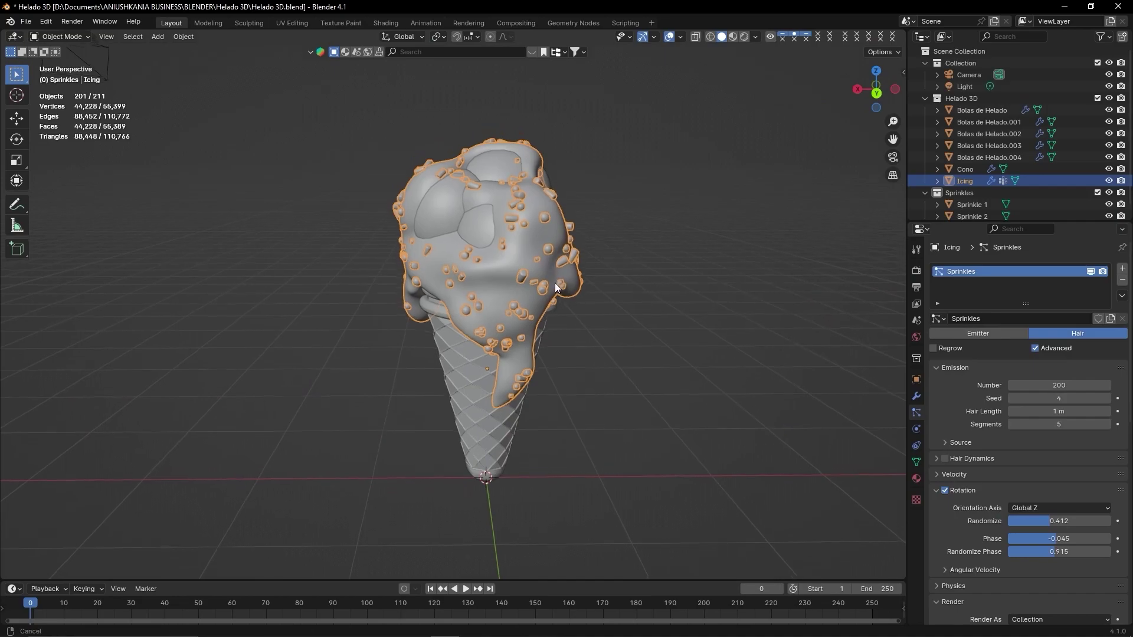
{"action": "key", "text": "Tab"}
{"action": "scroll", "coordinate": [582, 282], "scroll_direction": "up", "scroll_amount": 4}
{"action": "scroll", "coordinate": [581, 281], "scroll_direction": "down", "scroll_amount": 2}
{"action": "key", "text": "Tab"}
Step: Zoom and orbit to a low angle on the cone, then select the waffle cone Cono
{"action": "scroll", "coordinate": [585, 292], "scroll_direction": "down", "scroll_amount": 3}
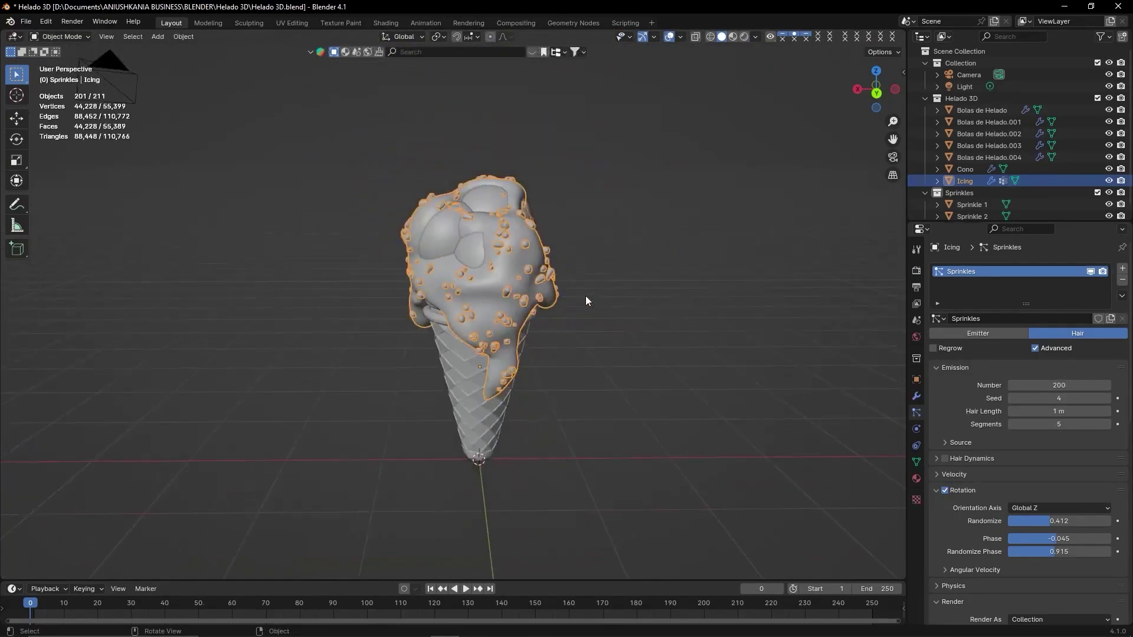
{"action": "scroll", "coordinate": [583, 325], "scroll_direction": "down", "scroll_amount": 1}
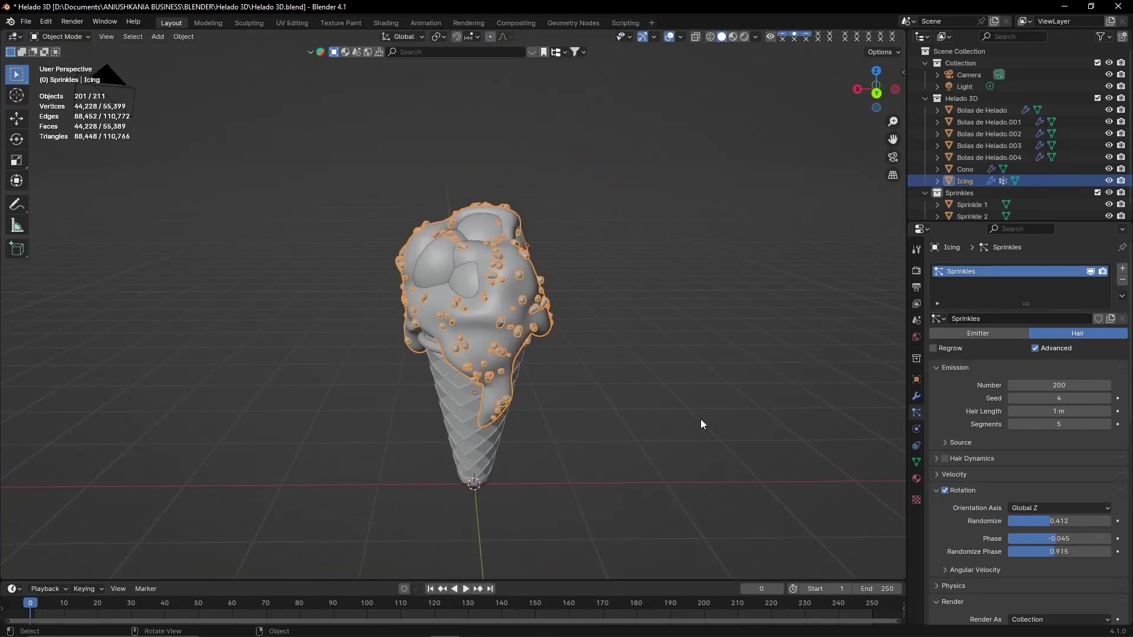
{"action": "scroll", "coordinate": [699, 419], "scroll_direction": "up", "scroll_amount": 2}
{"action": "scroll", "coordinate": [699, 432], "scroll_direction": "up", "scroll_amount": 2}
{"action": "scroll", "coordinate": [647, 438], "scroll_direction": "up", "scroll_amount": 2}
{"action": "scroll", "coordinate": [628, 358], "scroll_direction": "down", "scroll_amount": 3}
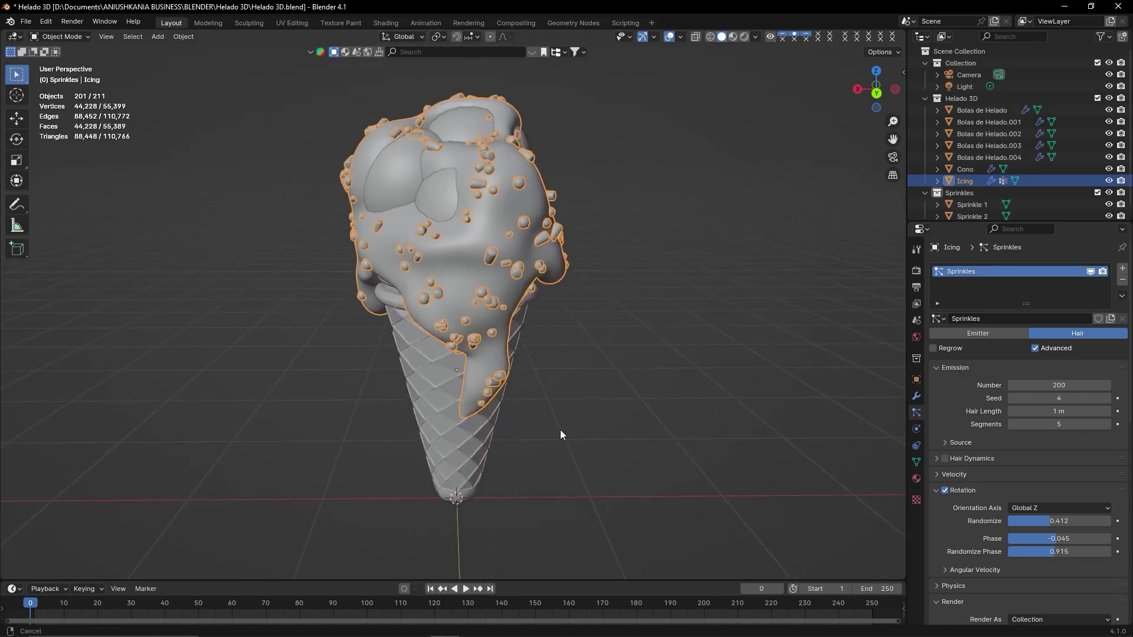
{"action": "middle_click_drag", "start_coordinate": [561, 430], "coordinate": [622, 400]}
{"action": "scroll", "coordinate": [626, 398], "scroll_direction": "up", "scroll_amount": 3}
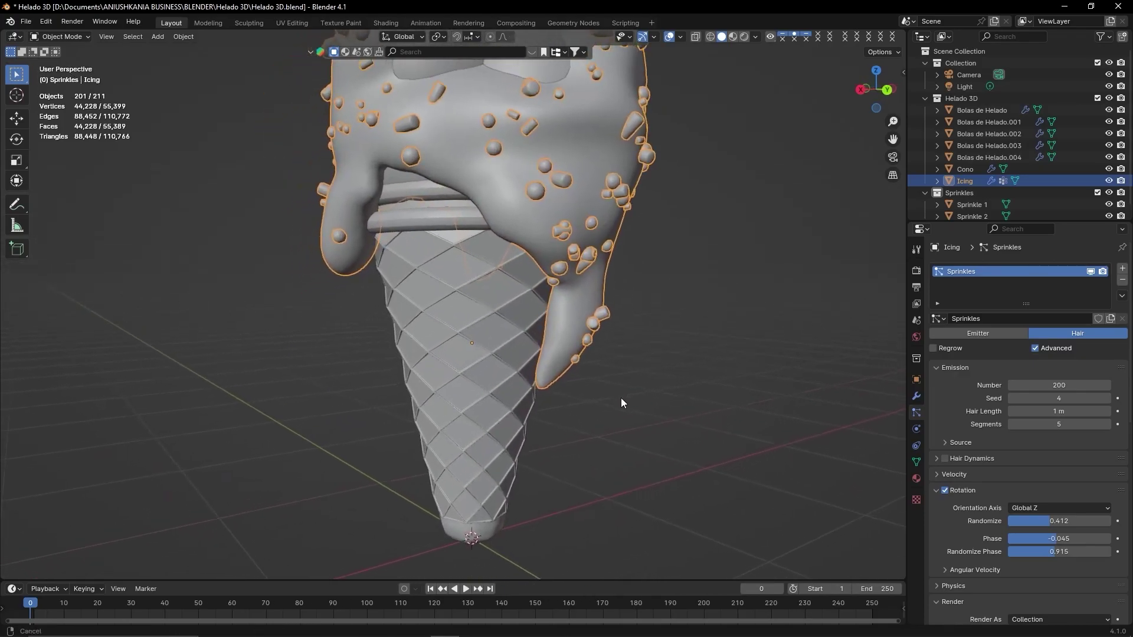
{"action": "left_click", "coordinate": [463, 310]}
{"action": "mouse_move", "coordinate": [463, 310]}
{"action": "middle_mouse_down"}
{"action": "mouse_move", "coordinate": [618, 367]}
{"action": "mouse_move", "coordinate": [805, 384]}
{"action": "middle_mouse_up"}
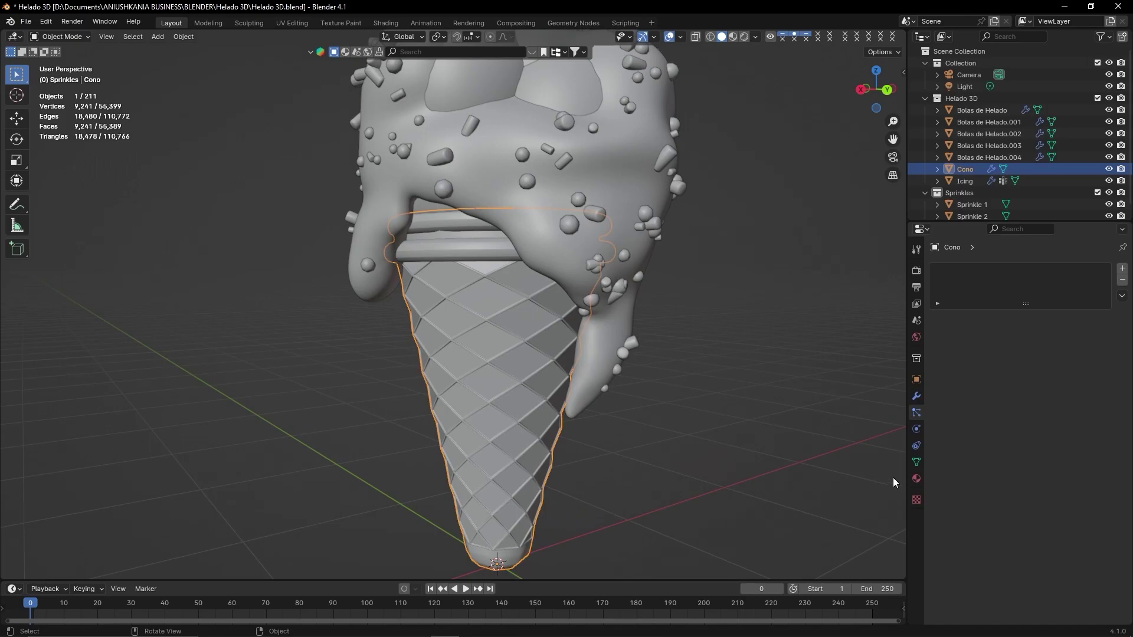
Step: Add a new material to the Cono object and name it Cono_MAT
{"action": "left_click", "coordinate": [916, 479]}
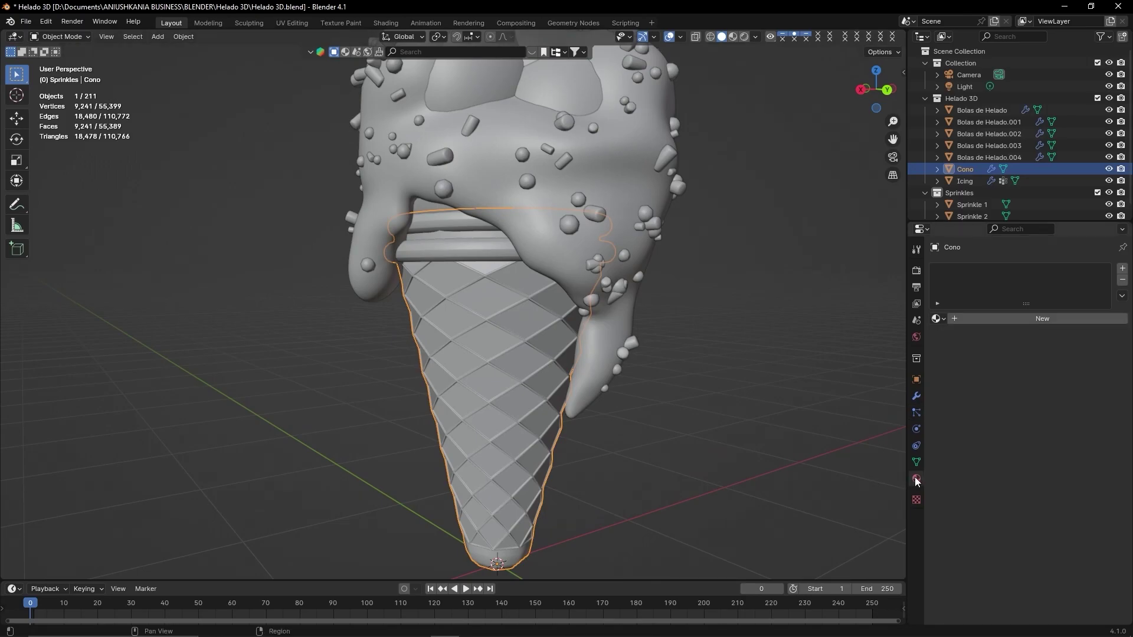
{"action": "left_click", "coordinate": [1041, 322]}
{"action": "double_click", "coordinate": [1019, 318]}
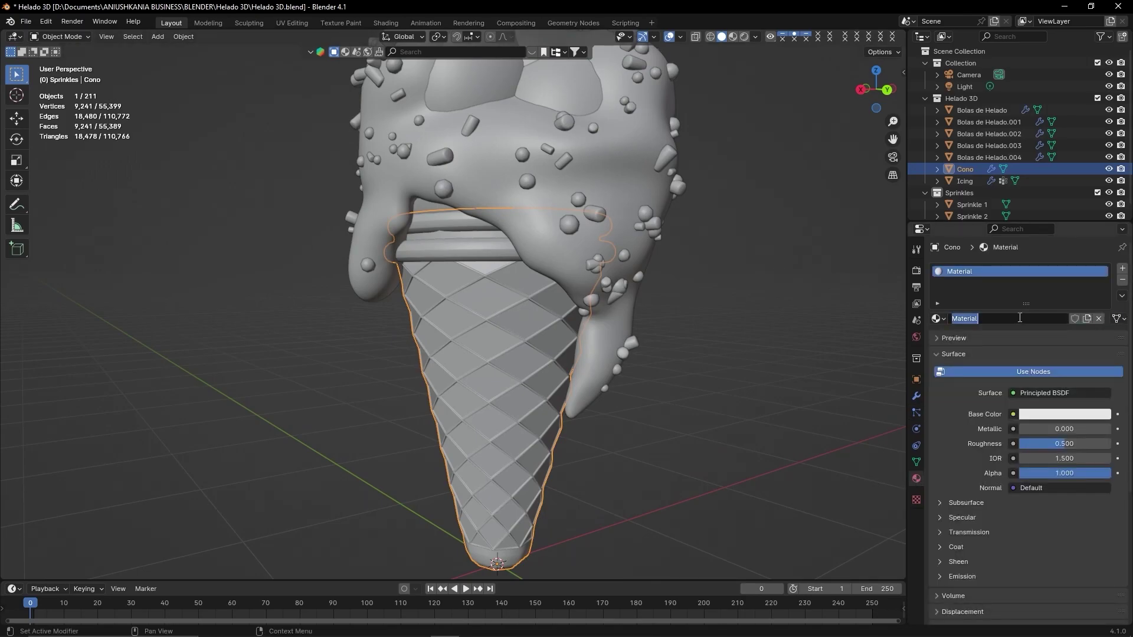
{"action": "type", "text": "Cono_MAT"}
{"action": "key", "text": "Return"}
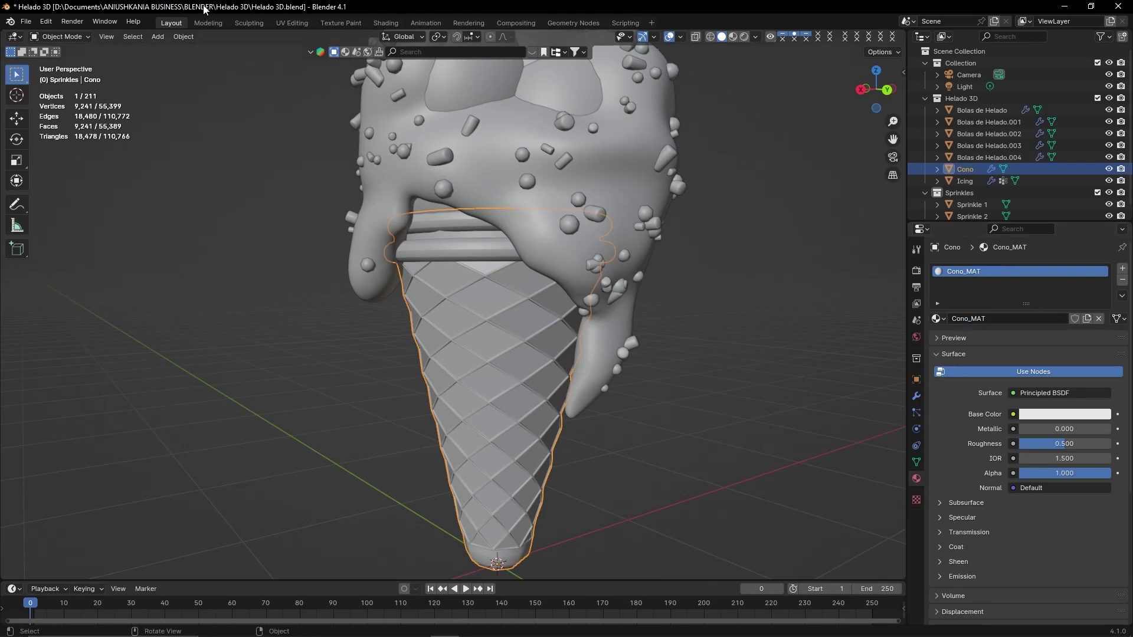
Step: Switch to the Shading workspace, save, and merge its areas into one node editor split in two
{"action": "left_click", "coordinate": [387, 24]}
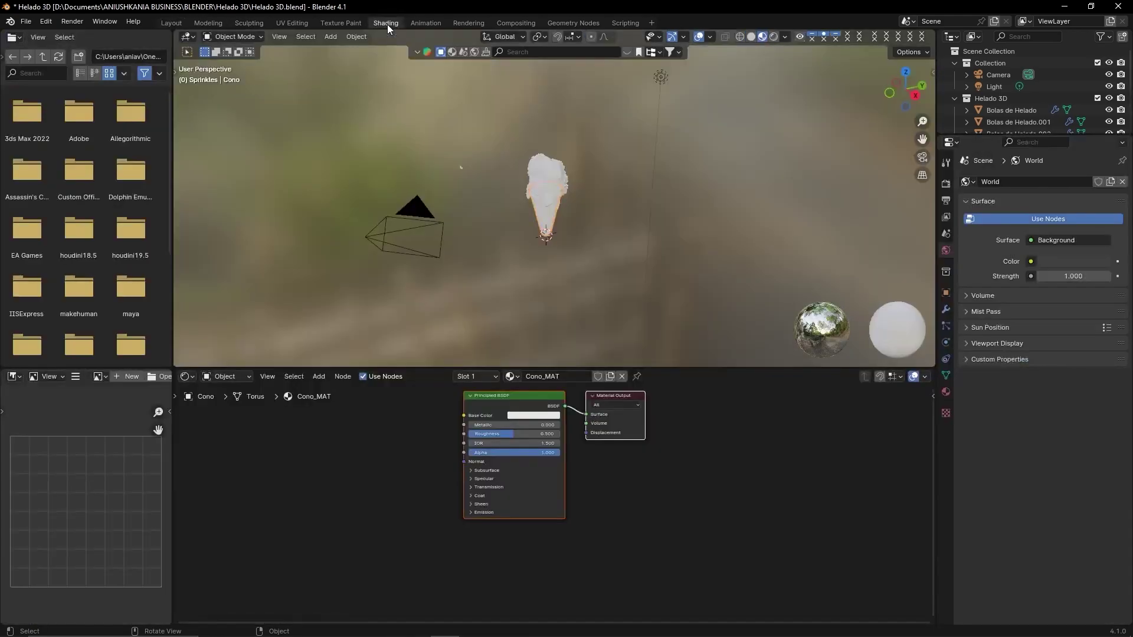
{"action": "key", "text": "ctrl+s"}
{"action": "mouse_move", "coordinate": [512, 209]}
{"action": "middle_mouse_down", "text": "ctrl"}
{"action": "mouse_move", "coordinate": [612, 245]}
{"action": "mouse_move", "coordinate": [593, 271]}
{"action": "mouse_move", "coordinate": [570, 254]}
{"action": "middle_mouse_up", "text": "ctrl"}
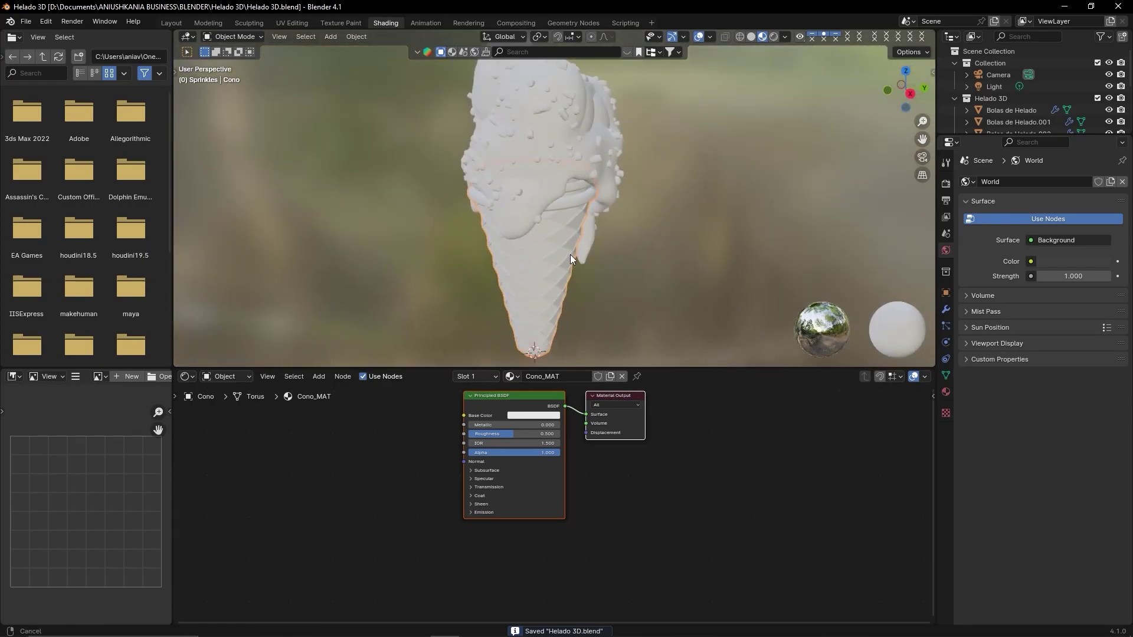
{"action": "left_click_drag", "start_coordinate": [174, 31], "coordinate": [164, 119]}
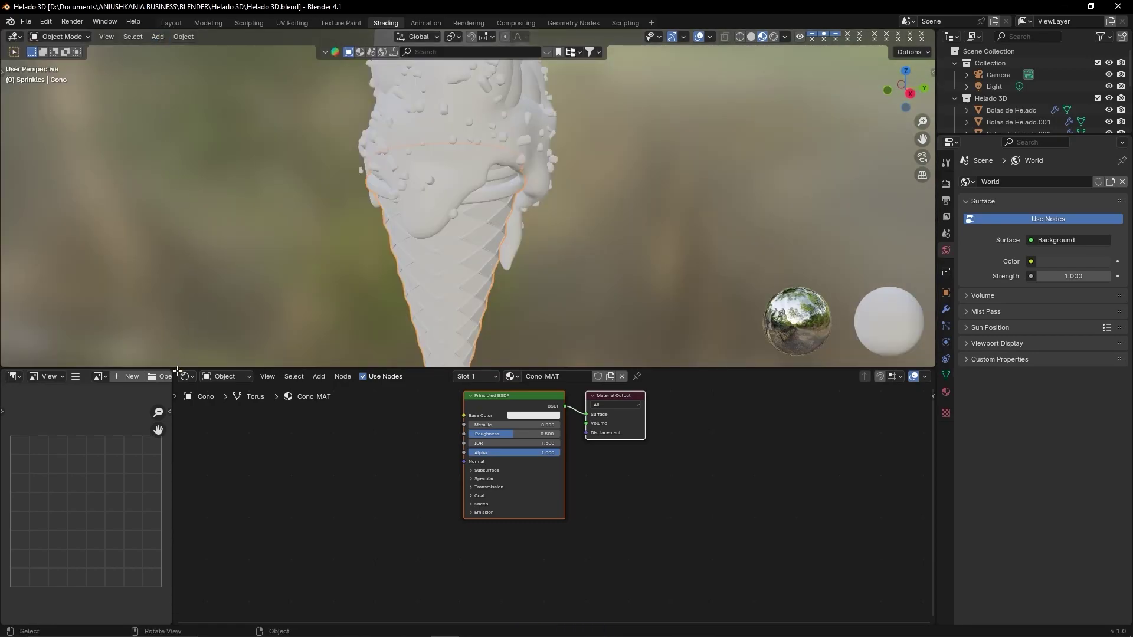
{"action": "left_click_drag", "start_coordinate": [177, 370], "coordinate": [150, 381]}
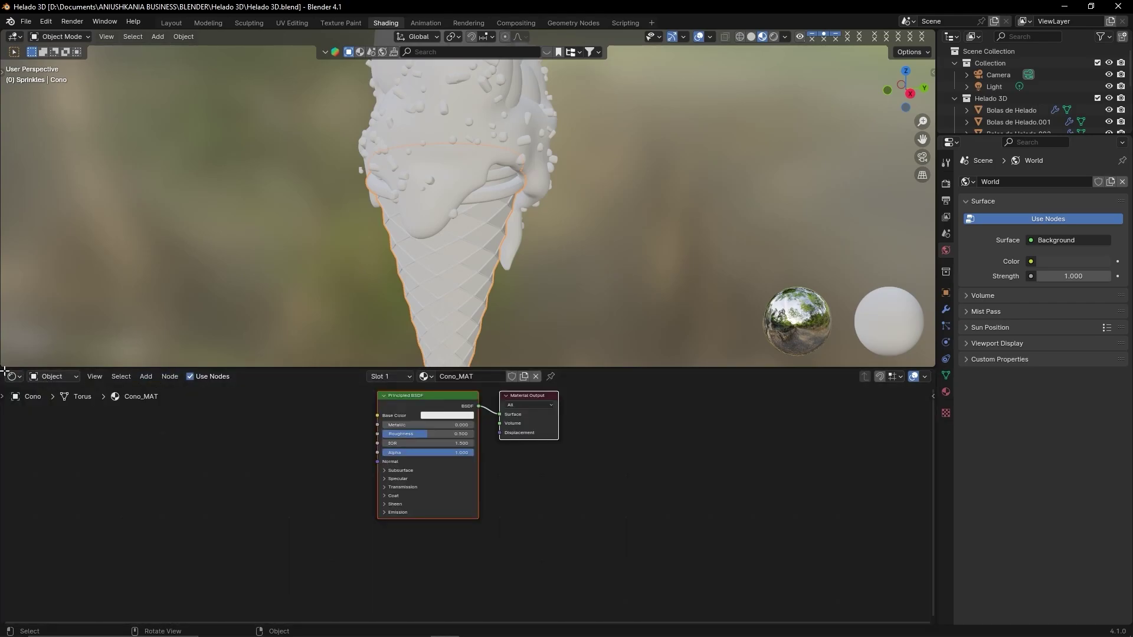
{"action": "left_click_drag", "start_coordinate": [8, 361], "coordinate": [23, 322]}
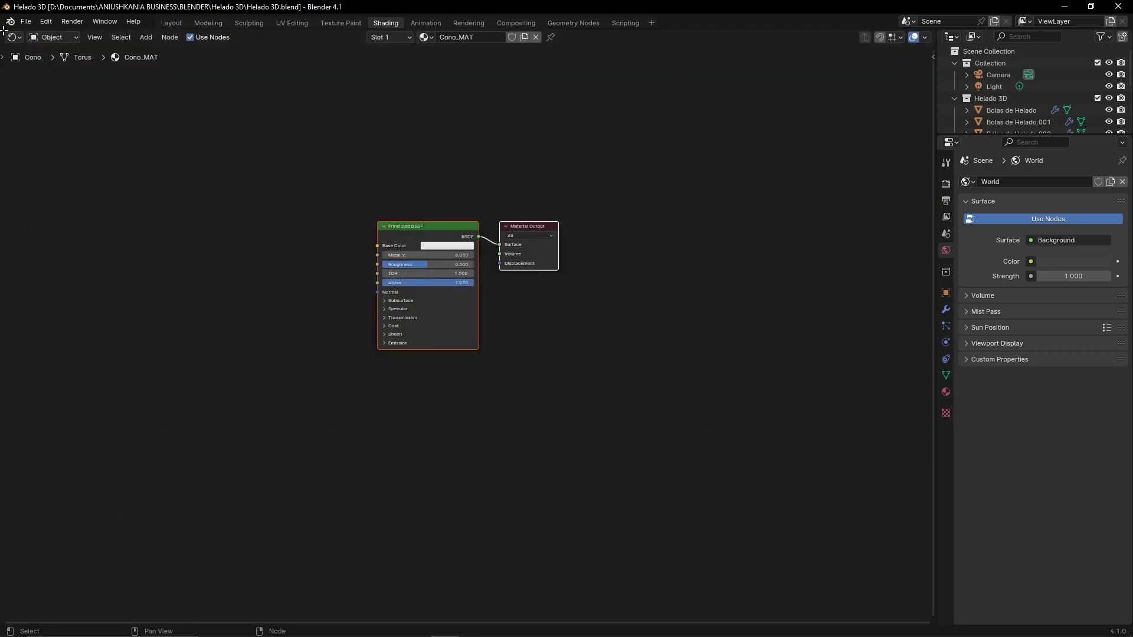
{"action": "left_click_drag", "start_coordinate": [4, 30], "coordinate": [334, 71]}
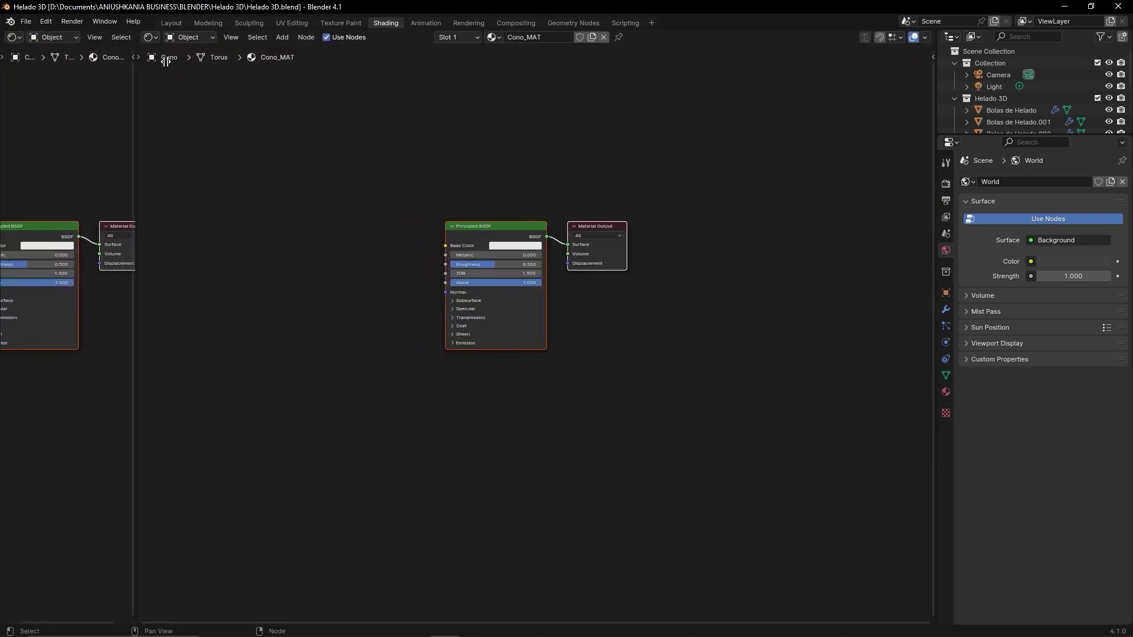
Step: Turn the left area into a 3D Viewport framing the cone in Material Preview shading
{"action": "left_click", "coordinate": [14, 37]}
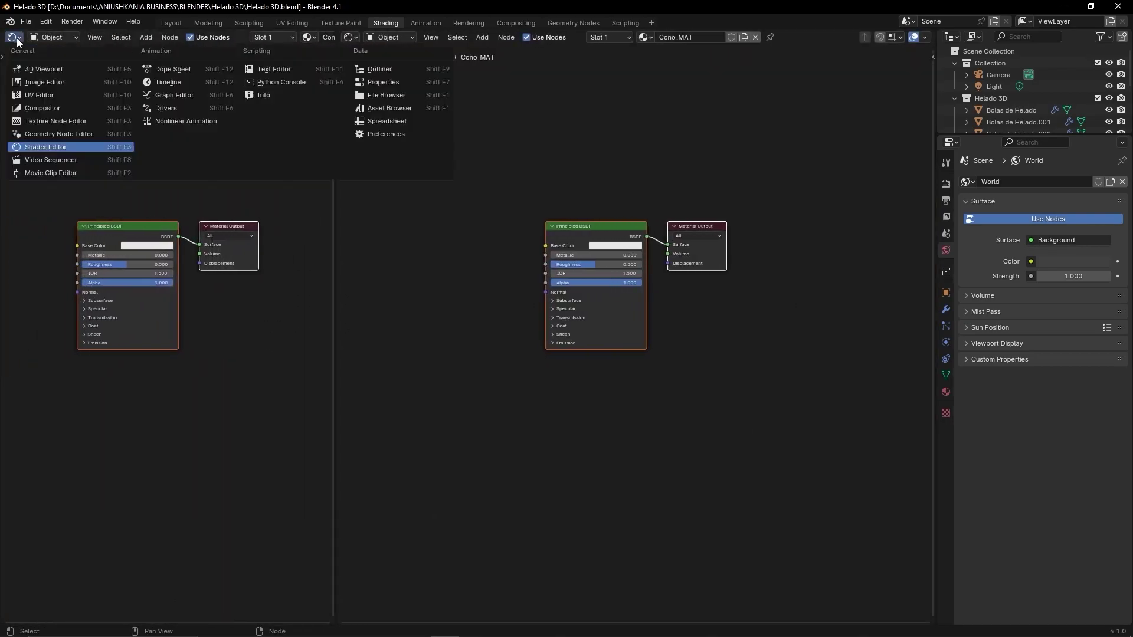
{"action": "left_click", "coordinate": [37, 65]}
{"action": "mouse_move", "coordinate": [141, 332]}
{"action": "middle_mouse_down"}
{"action": "mouse_move", "coordinate": [162, 197]}
{"action": "mouse_move", "coordinate": [172, 374]}
{"action": "middle_mouse_up"}
{"action": "scroll", "coordinate": [162, 197], "scroll_direction": "up", "scroll_amount": 4}
{"action": "scroll", "coordinate": [172, 379], "scroll_direction": "up", "scroll_amount": 2}
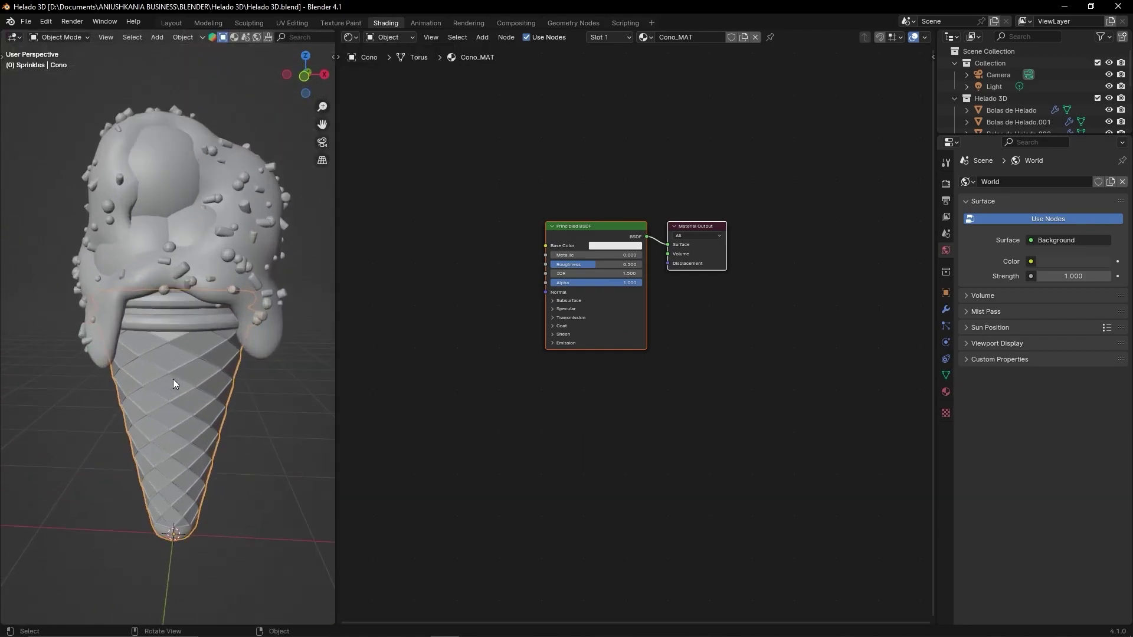
{"action": "scroll", "coordinate": [206, 359], "scroll_direction": "up", "scroll_amount": 2}
{"action": "scroll", "coordinate": [210, 360], "scroll_direction": "up", "scroll_amount": 2}
{"action": "key", "text": "z"}
{"action": "left_click", "coordinate": [239, 392]}
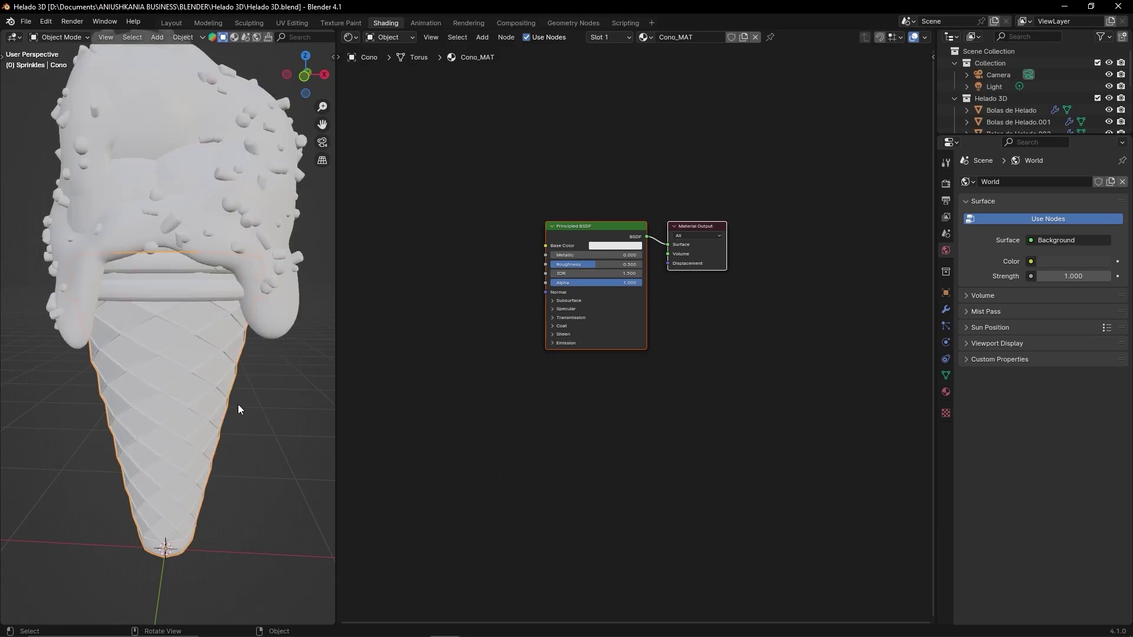
{"action": "scroll", "coordinate": [630, 231], "scroll_direction": "up", "scroll_amount": 2}
{"action": "middle_click_drag", "start_coordinate": [629, 232], "coordinate": [757, 231]}
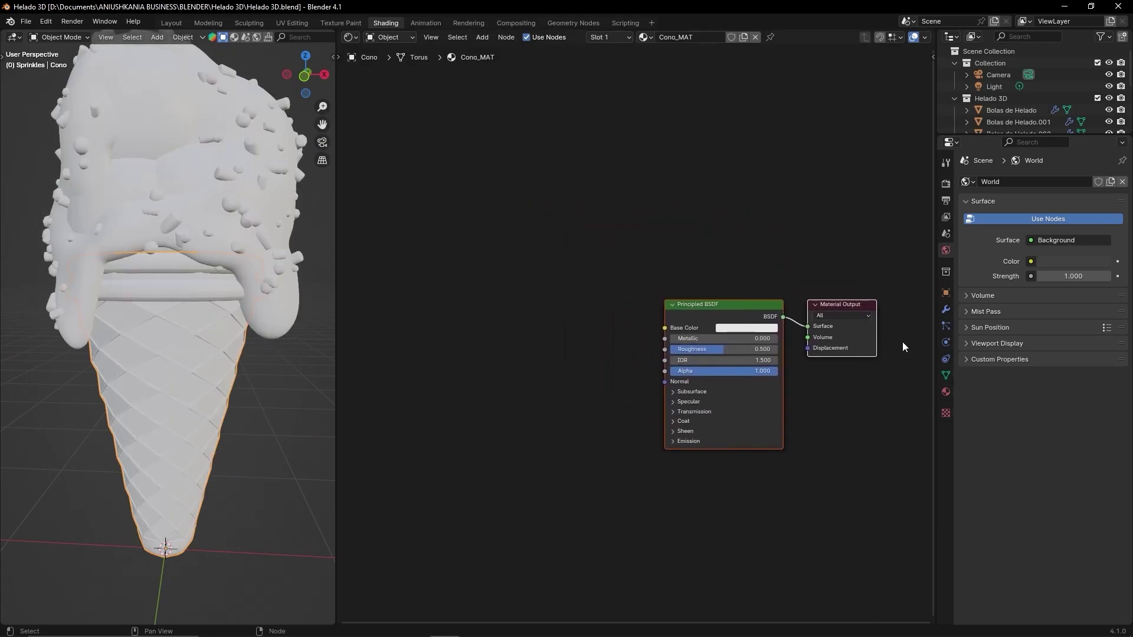
Step: Add a Color Ramp node and link its Color output to Base Color
{"action": "left_click", "coordinate": [946, 392]}
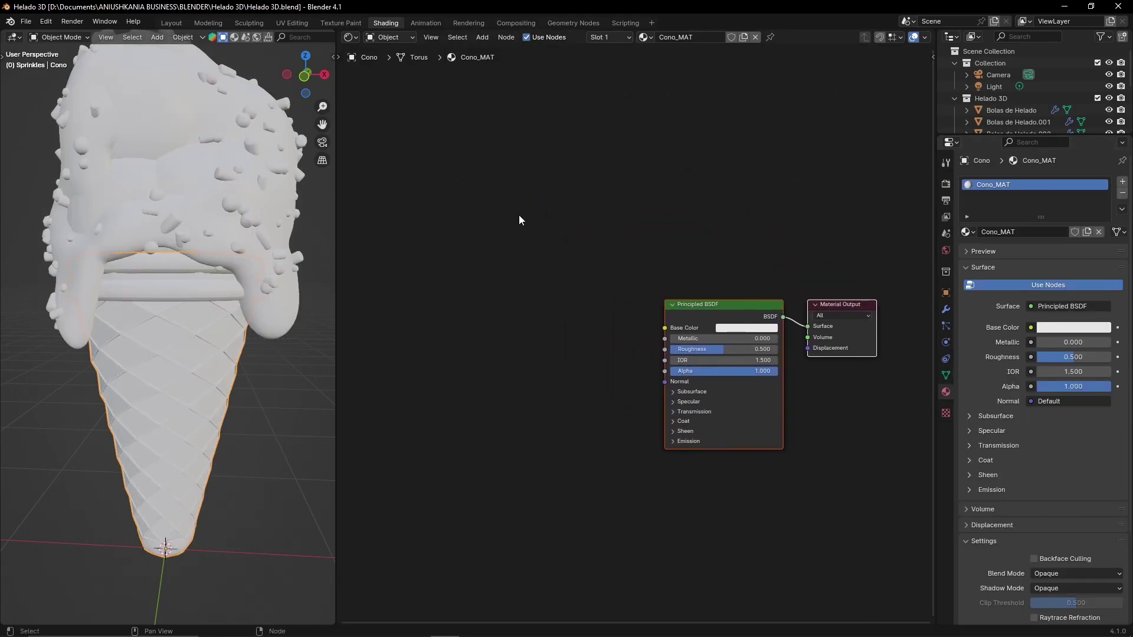
{"action": "scroll", "coordinate": [519, 220], "scroll_direction": "up", "scroll_amount": 1}
{"action": "mouse_move", "coordinate": [520, 221]}
{"action": "middle_mouse_down"}
{"action": "mouse_move", "coordinate": [519, 236]}
{"action": "mouse_move", "coordinate": [561, 255]}
{"action": "mouse_move", "coordinate": [532, 254]}
{"action": "mouse_move", "coordinate": [579, 217]}
{"action": "middle_mouse_up"}
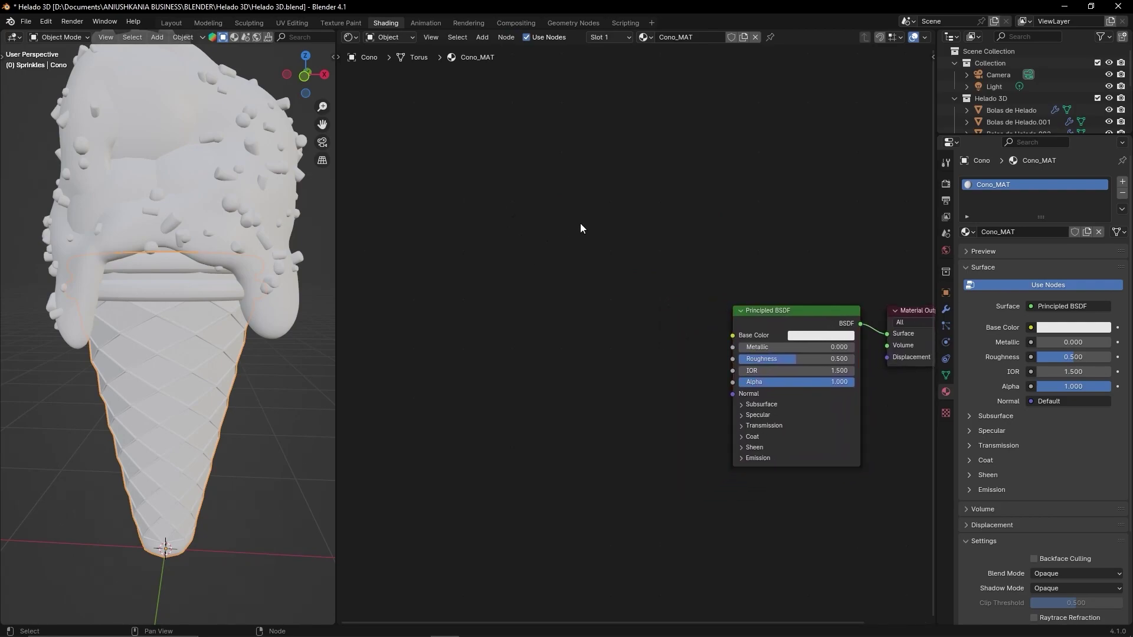
{"action": "key", "text": "shift+a"}
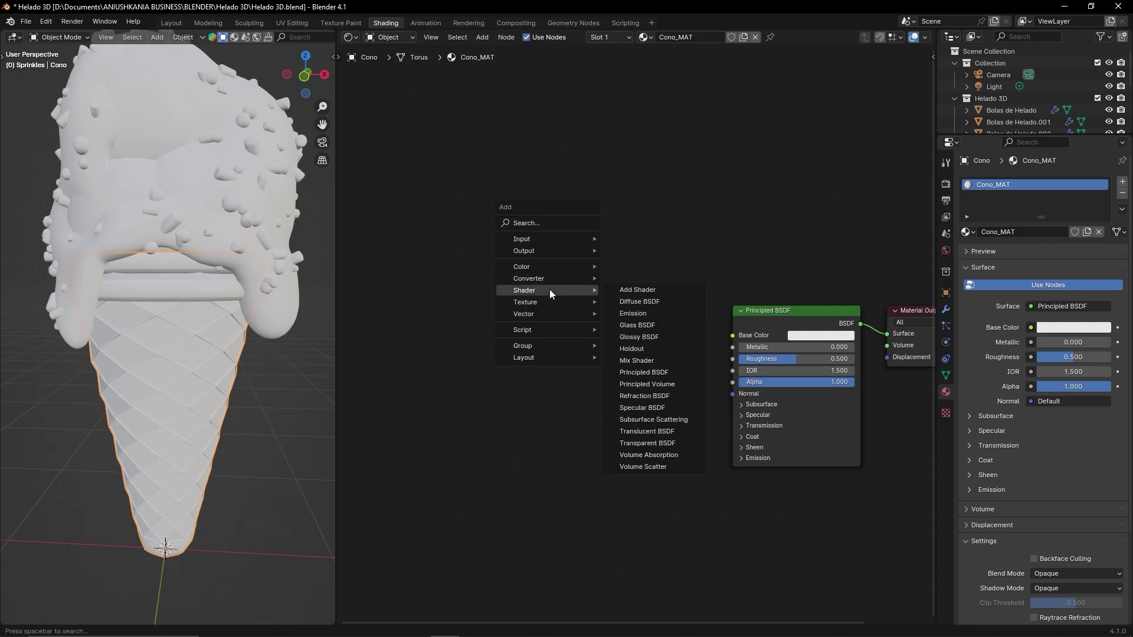
{"action": "mouse_move", "coordinate": [544, 278]}
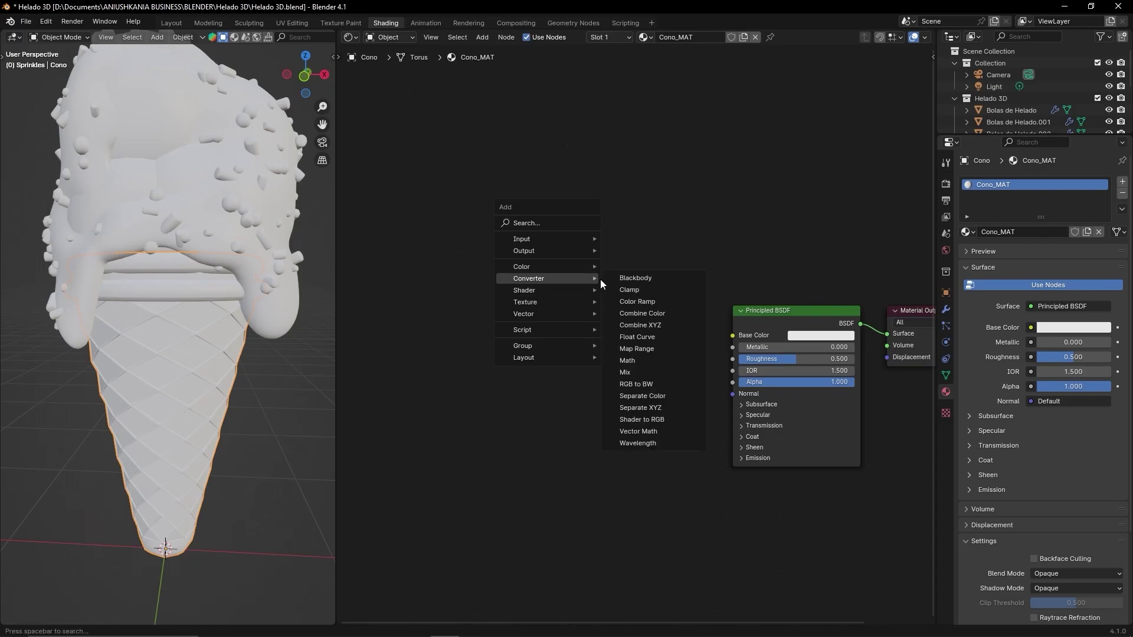
{"action": "left_click", "coordinate": [638, 302]}
{"action": "left_click", "coordinate": [593, 323]}
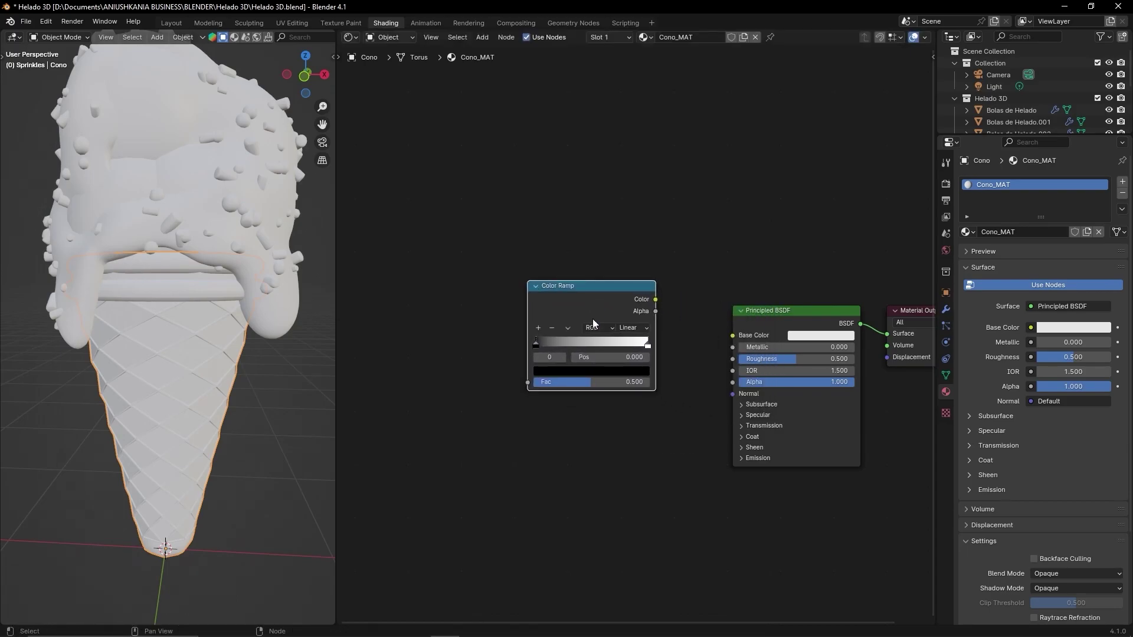
{"action": "left_click_drag", "start_coordinate": [655, 300], "coordinate": [732, 335]}
{"action": "left_click_drag", "start_coordinate": [596, 289], "coordinate": [624, 284]}
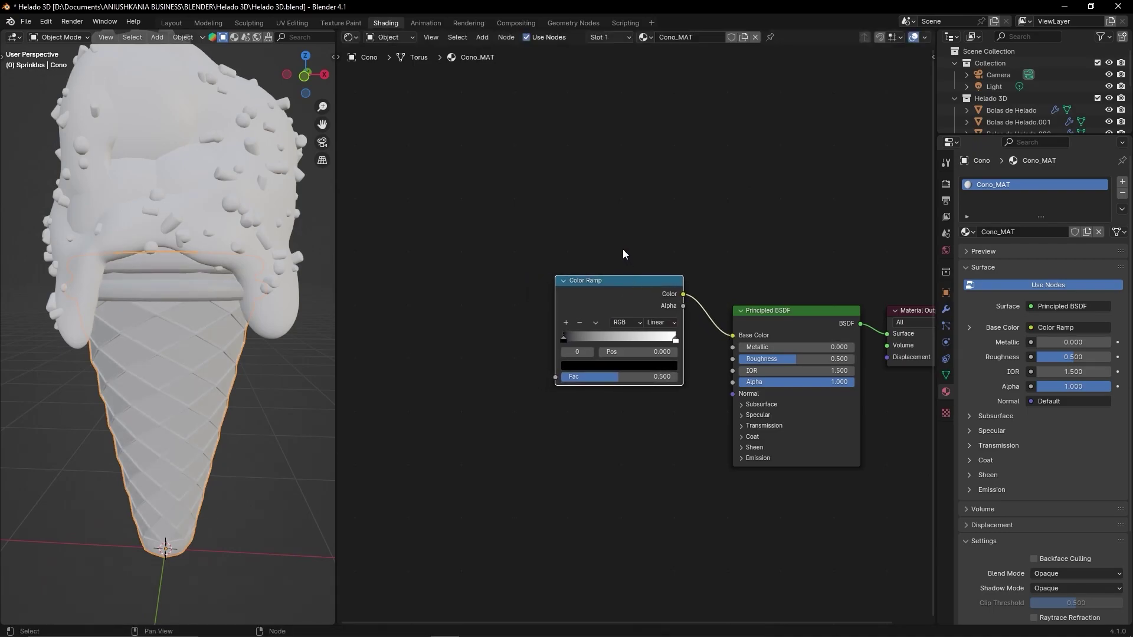
Step: Move the dark ramp stop toward the middle and colour it orange-brown
{"action": "scroll", "coordinate": [524, 265], "scroll_direction": "up", "scroll_amount": 2}
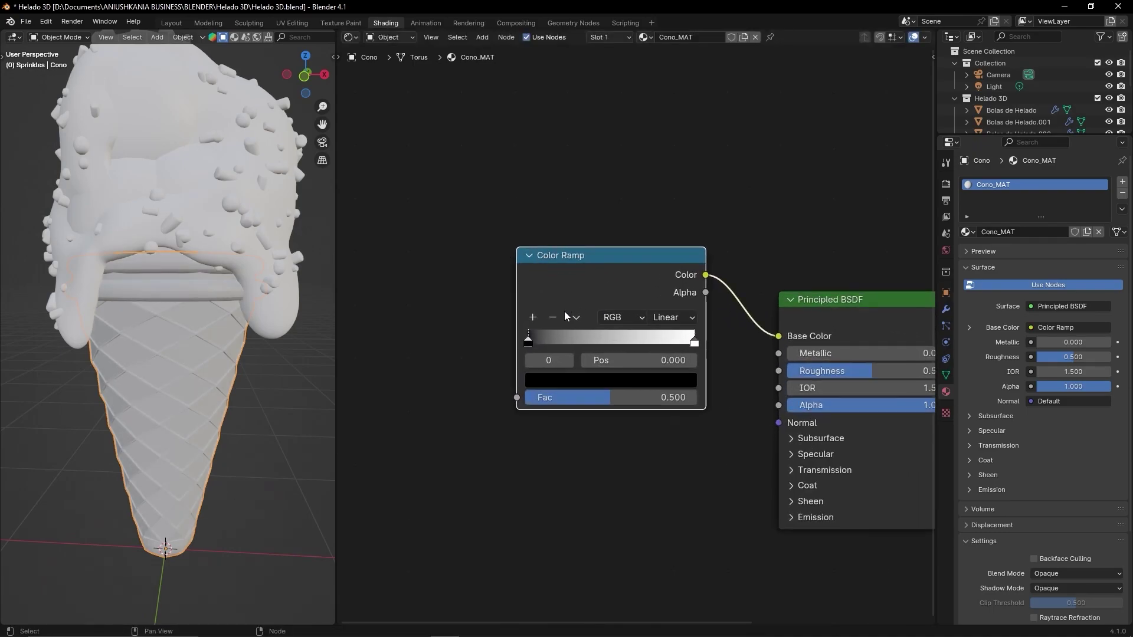
{"action": "left_click_drag", "start_coordinate": [530, 343], "coordinate": [610, 343]}
{"action": "left_click", "coordinate": [600, 385]}
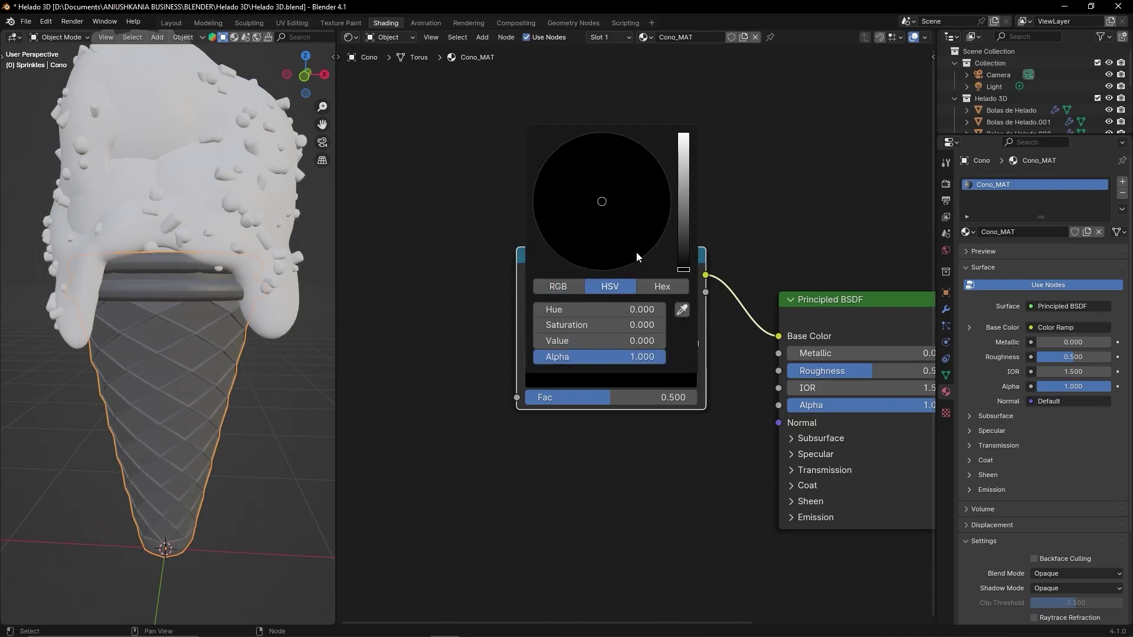
{"action": "left_click_drag", "start_coordinate": [680, 240], "coordinate": [683, 172]}
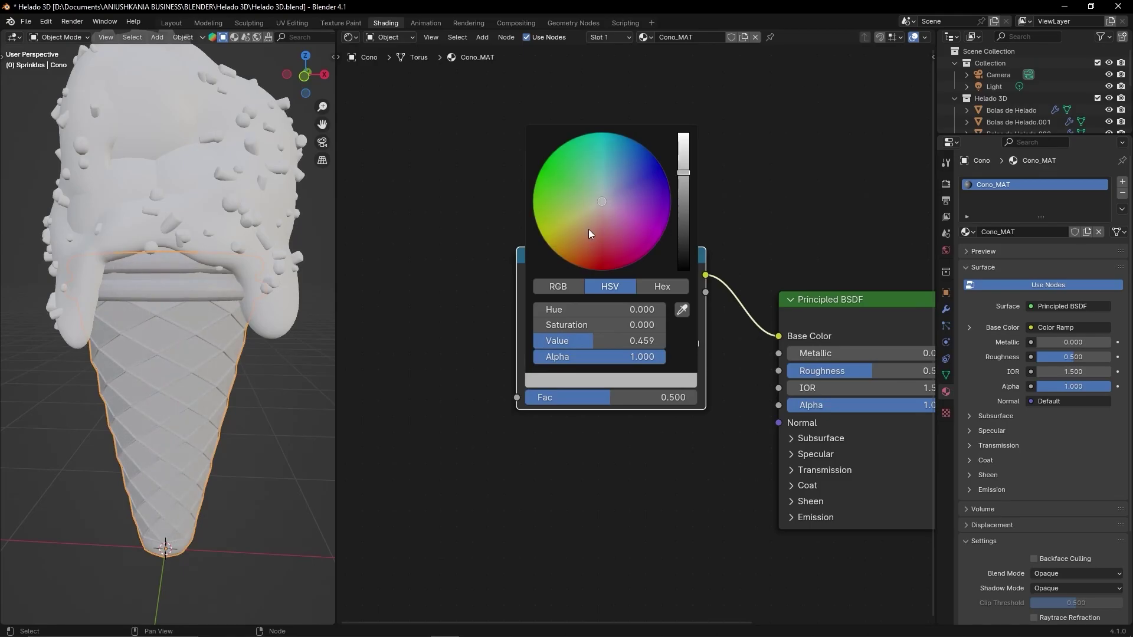
{"action": "left_click_drag", "start_coordinate": [597, 214], "coordinate": [582, 235]}
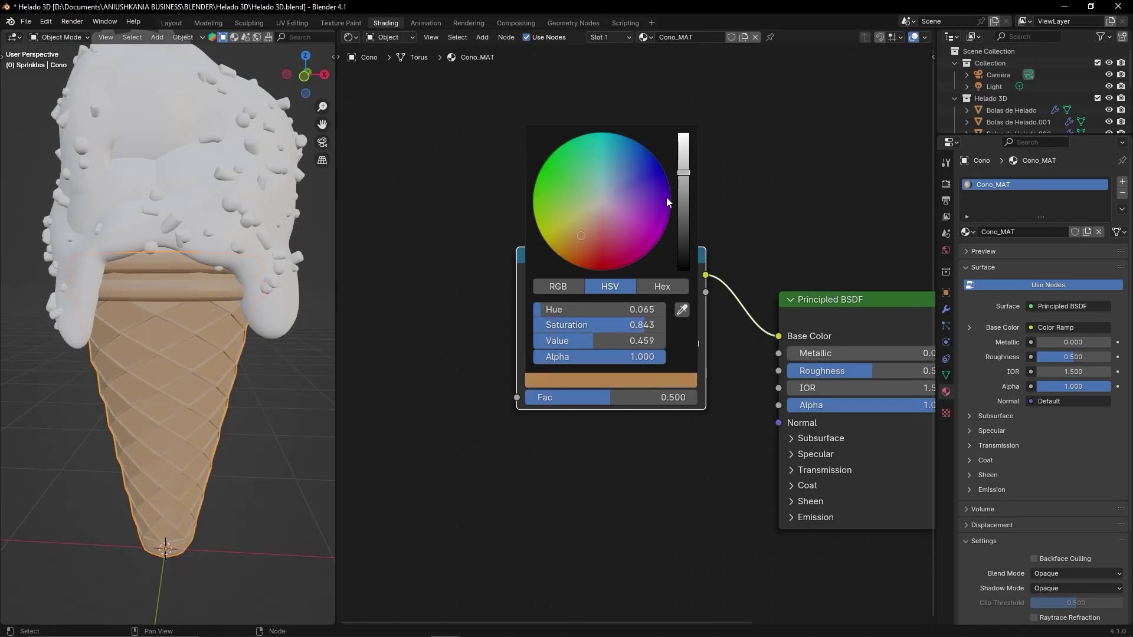
{"action": "left_click_drag", "start_coordinate": [683, 172], "coordinate": [683, 161]}
{"action": "left_click_drag", "start_coordinate": [581, 236], "coordinate": [582, 245]}
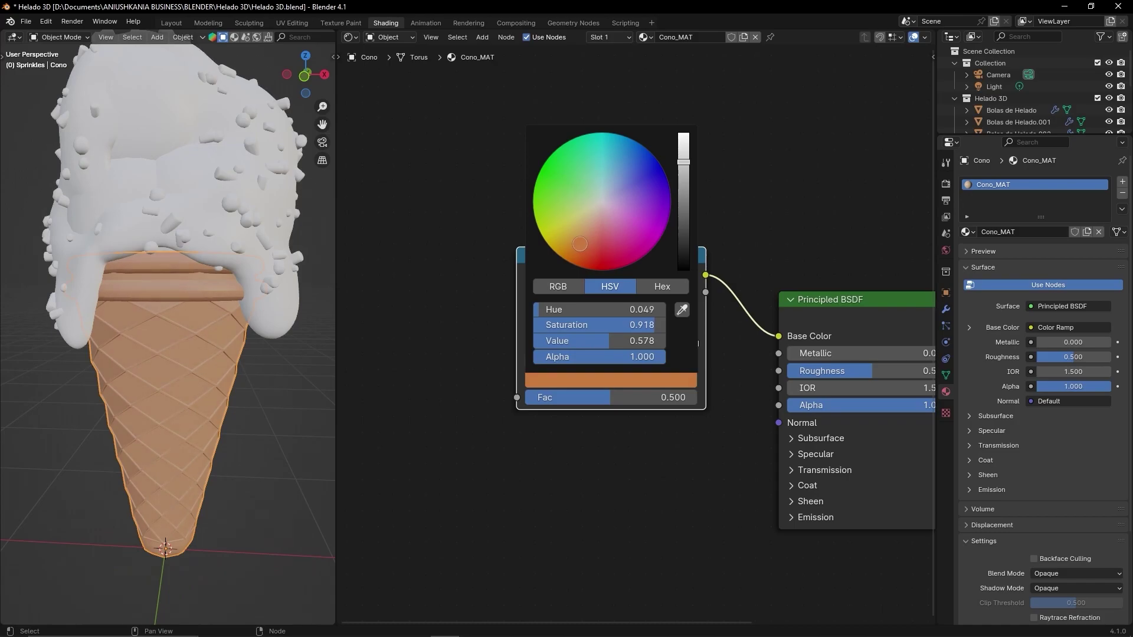
{"action": "left_click_drag", "start_coordinate": [580, 244], "coordinate": [581, 242]}
Step: Move the white stop to 0.695 and set it to a sampled orange at full brightness
{"action": "left_click", "coordinate": [695, 341]}
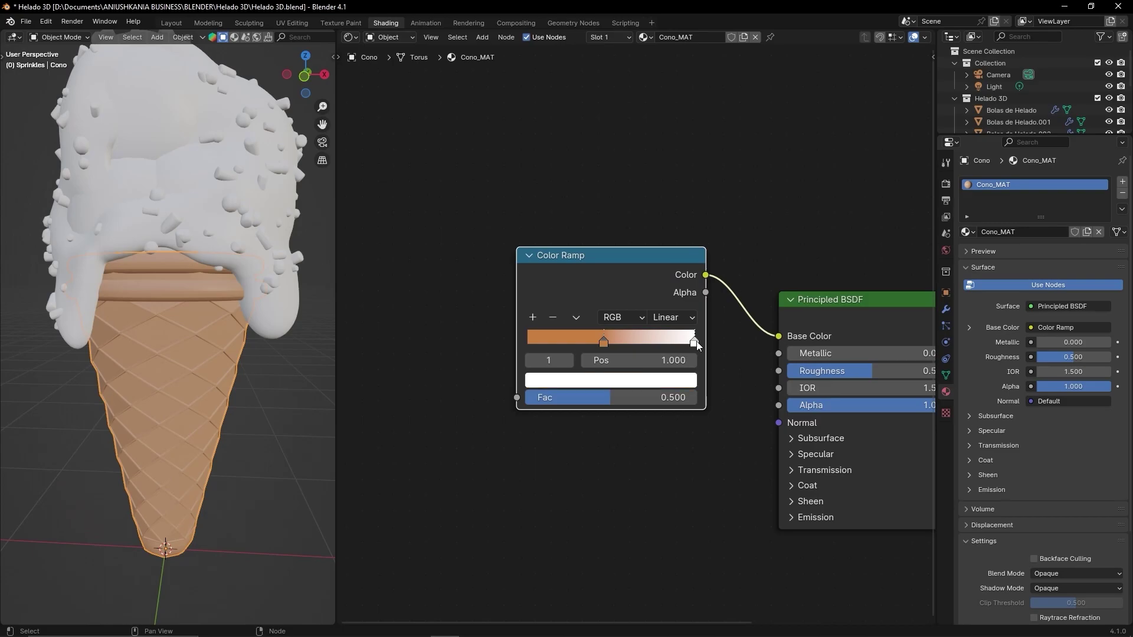
{"action": "left_click_drag", "start_coordinate": [656, 343], "coordinate": [644, 342]}
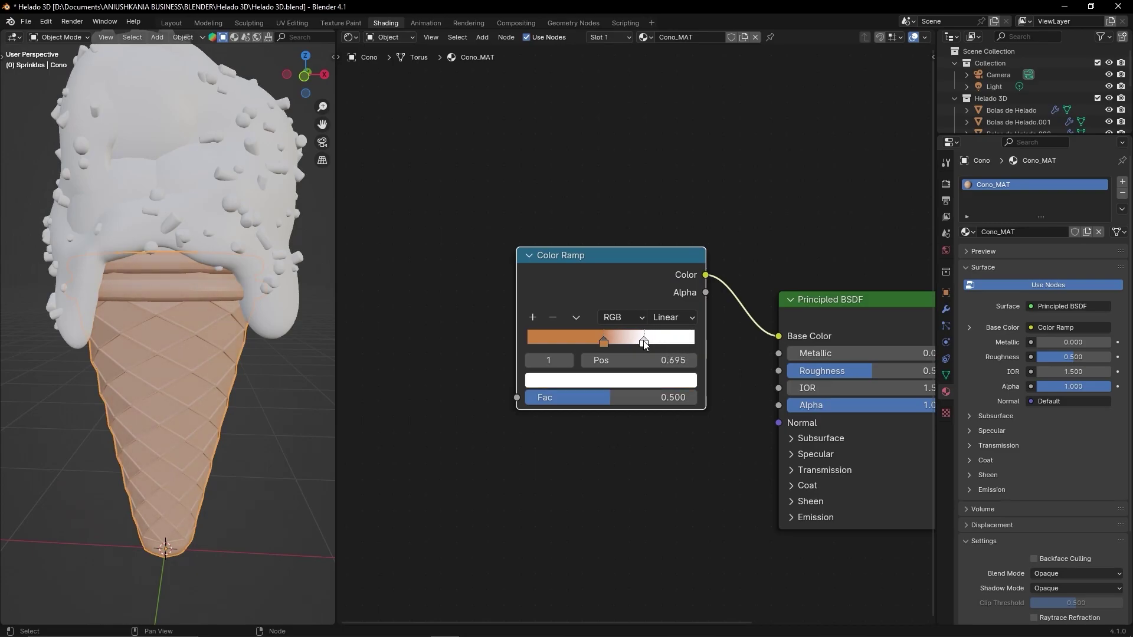
{"action": "left_click", "coordinate": [642, 381]}
{"action": "left_click", "coordinate": [682, 309]}
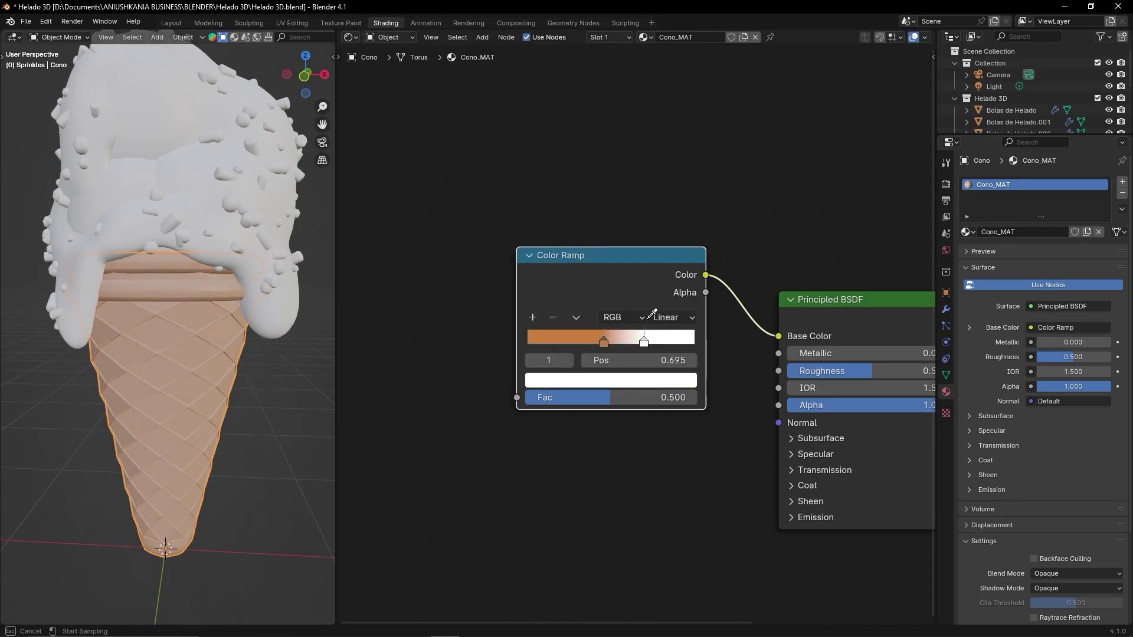
{"action": "left_click", "coordinate": [604, 343]}
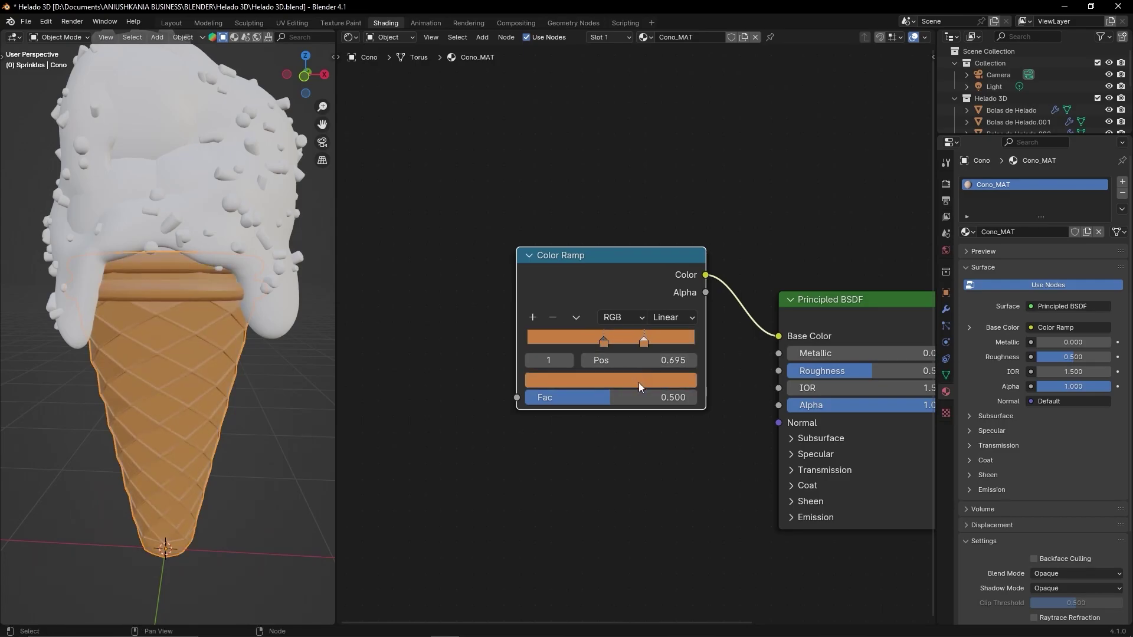
{"action": "left_click", "coordinate": [638, 382]}
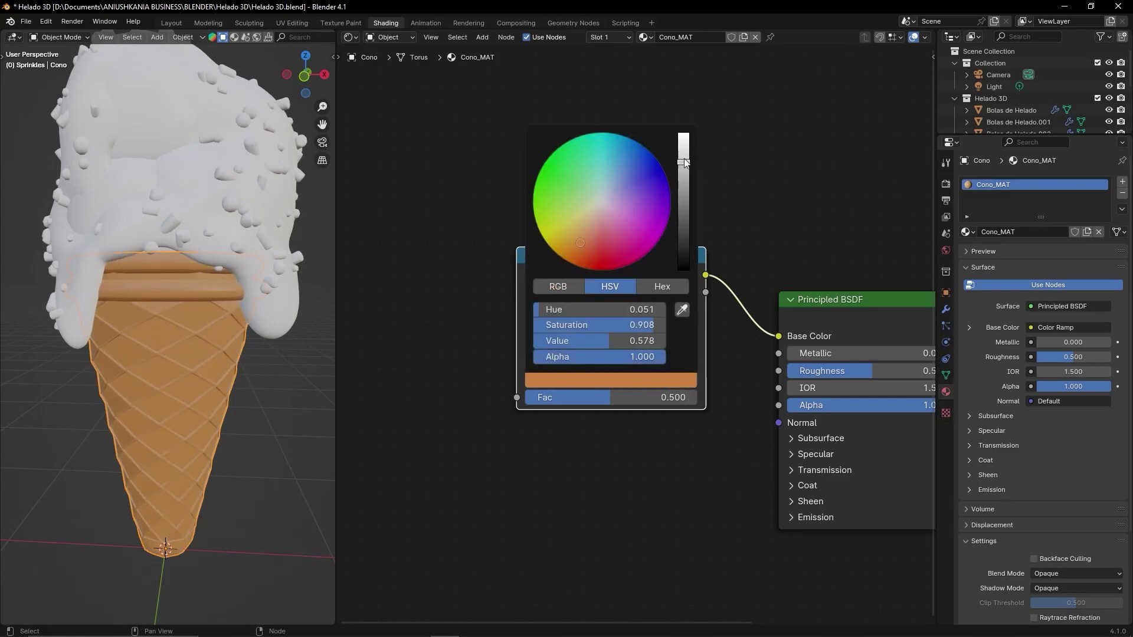
{"action": "left_click_drag", "start_coordinate": [684, 162], "coordinate": [684, 133]}
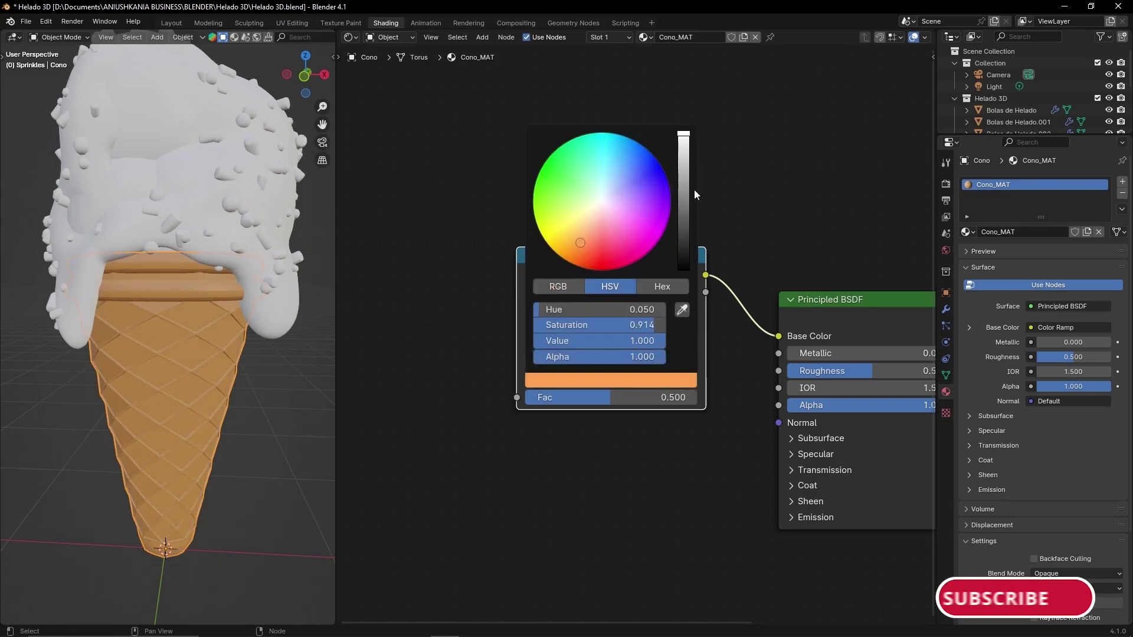
{"action": "scroll", "coordinate": [162, 334], "scroll_direction": "up", "scroll_amount": 2}
{"action": "scroll", "coordinate": [163, 339], "scroll_direction": "up", "scroll_amount": 4}
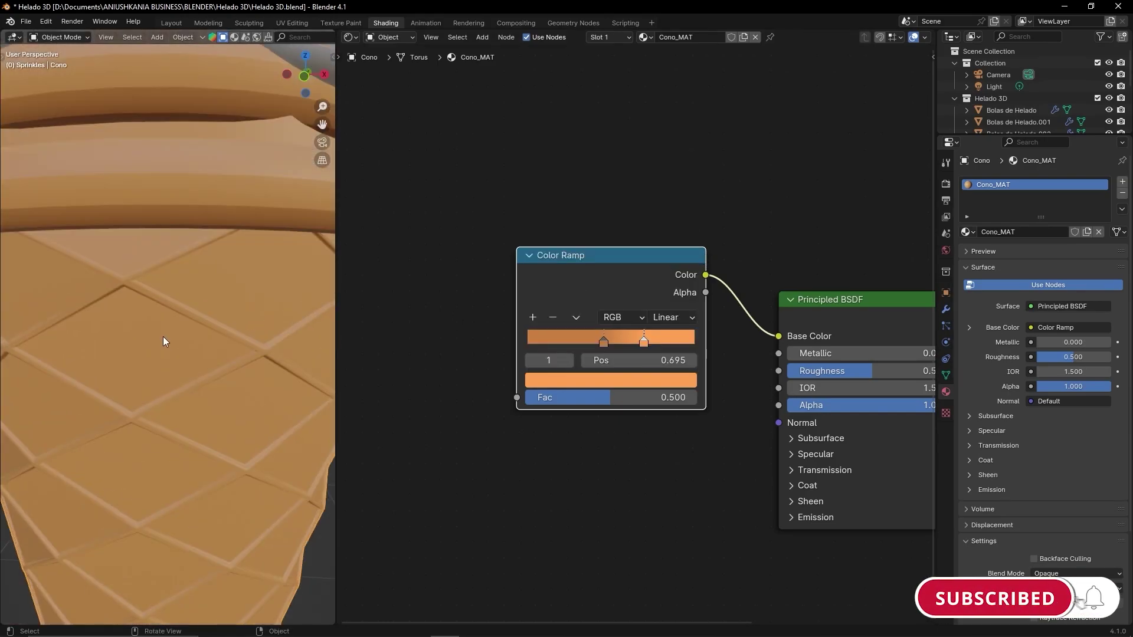
{"action": "scroll", "coordinate": [140, 349], "scroll_direction": "down", "scroll_amount": 2}
{"action": "scroll", "coordinate": [137, 352], "scroll_direction": "down", "scroll_amount": 4}
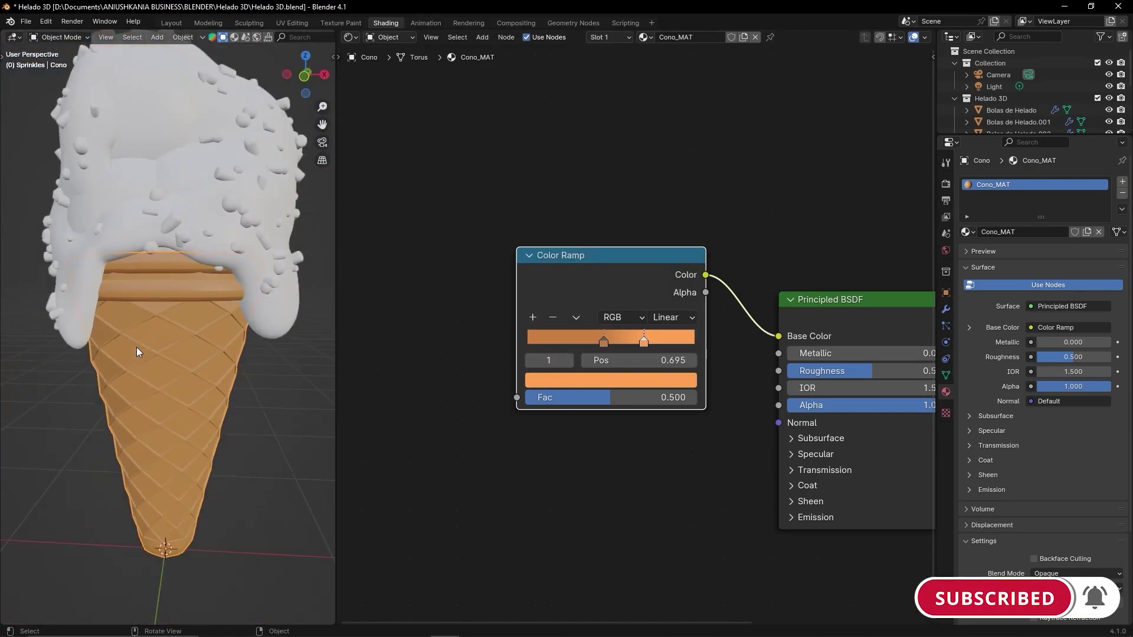
{"action": "scroll", "coordinate": [543, 183], "scroll_direction": "down", "scroll_amount": 3}
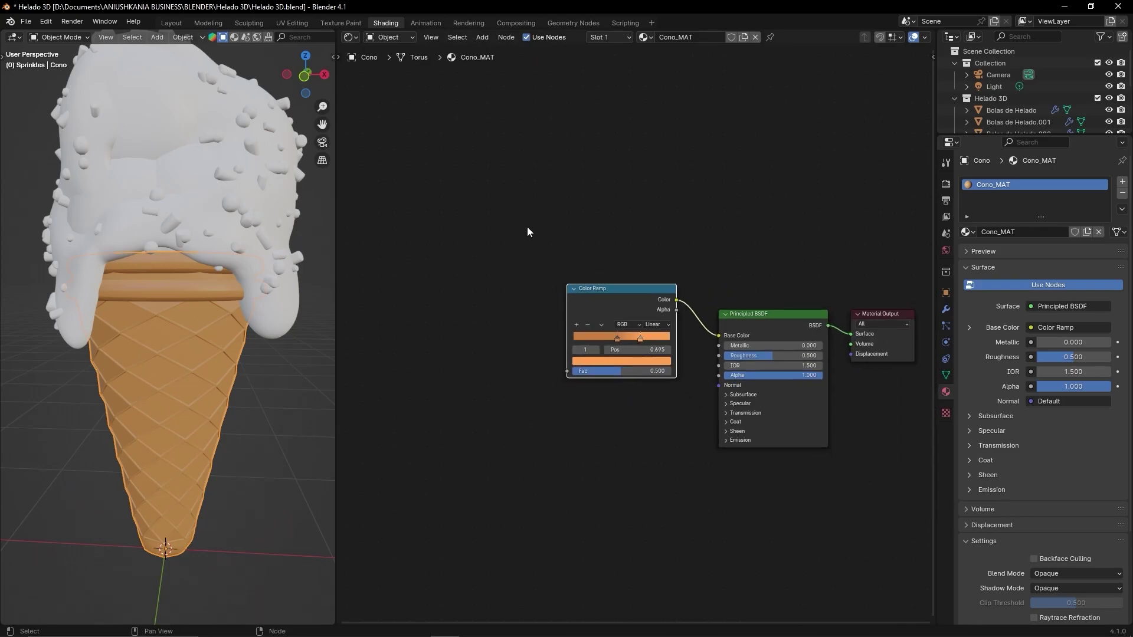
{"action": "middle_click_drag", "start_coordinate": [529, 233], "coordinate": [610, 331]}
{"action": "scroll", "coordinate": [609, 330], "scroll_direction": "up", "scroll_amount": 2}
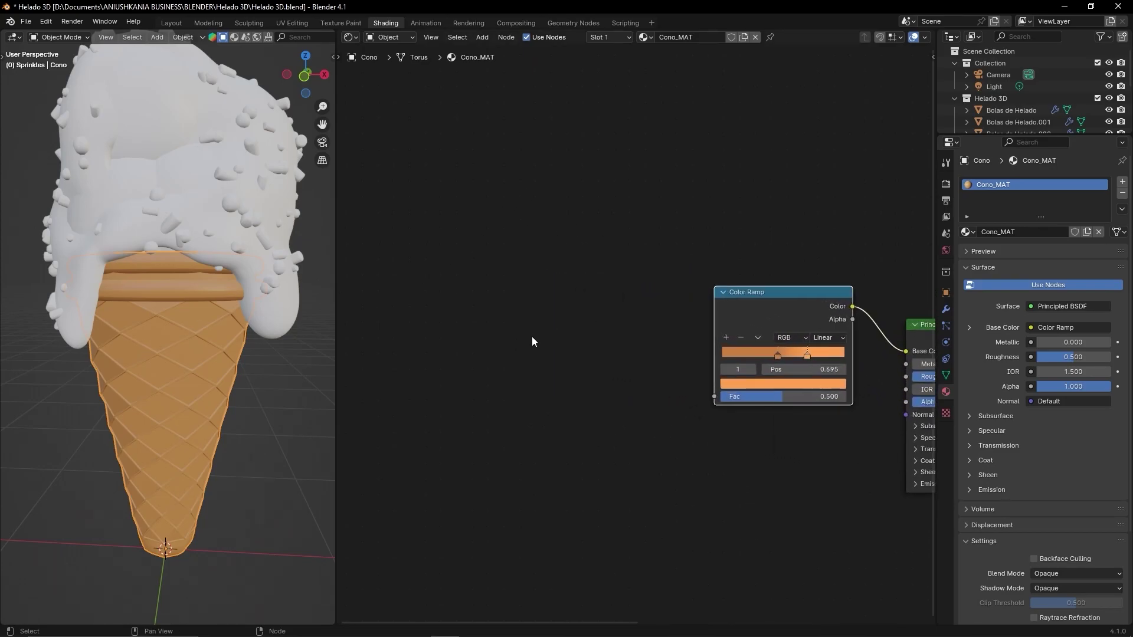
Step: Add a Noise Texture node and link its Color to the Color Ramp's Fac
{"action": "key", "text": "shift+a"}
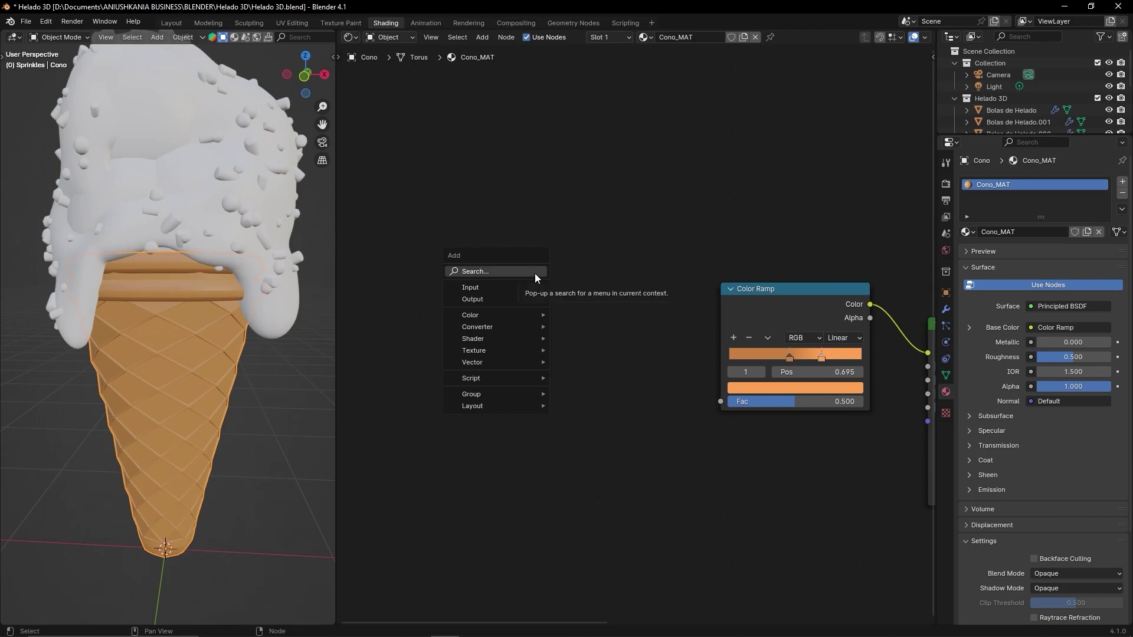
{"action": "mouse_move", "coordinate": [474, 351]}
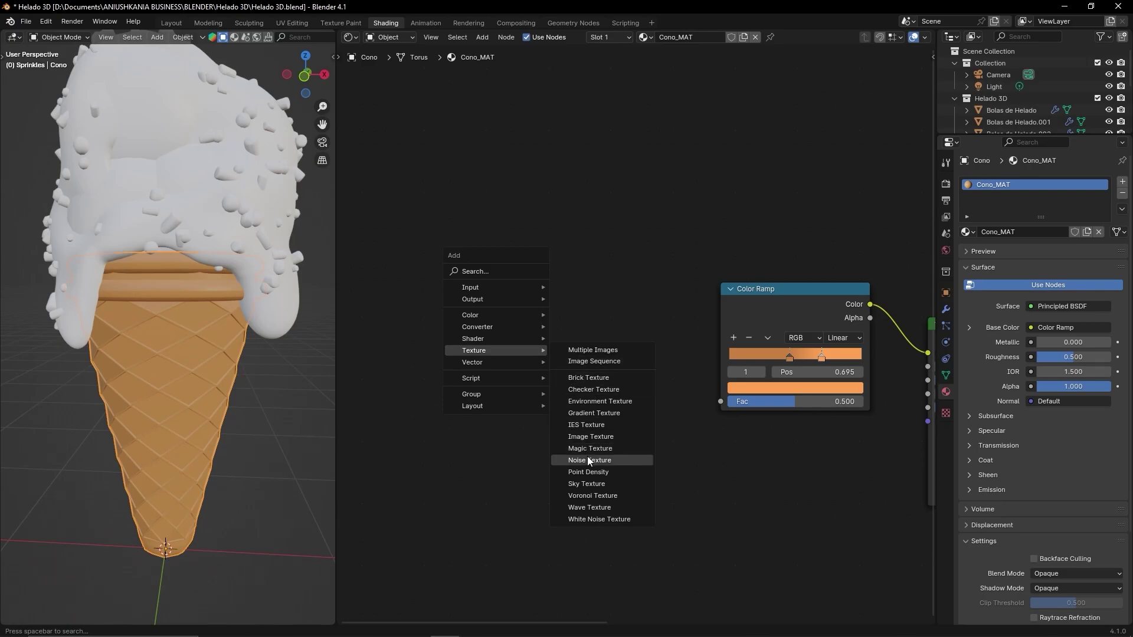
{"action": "left_click", "coordinate": [612, 461]}
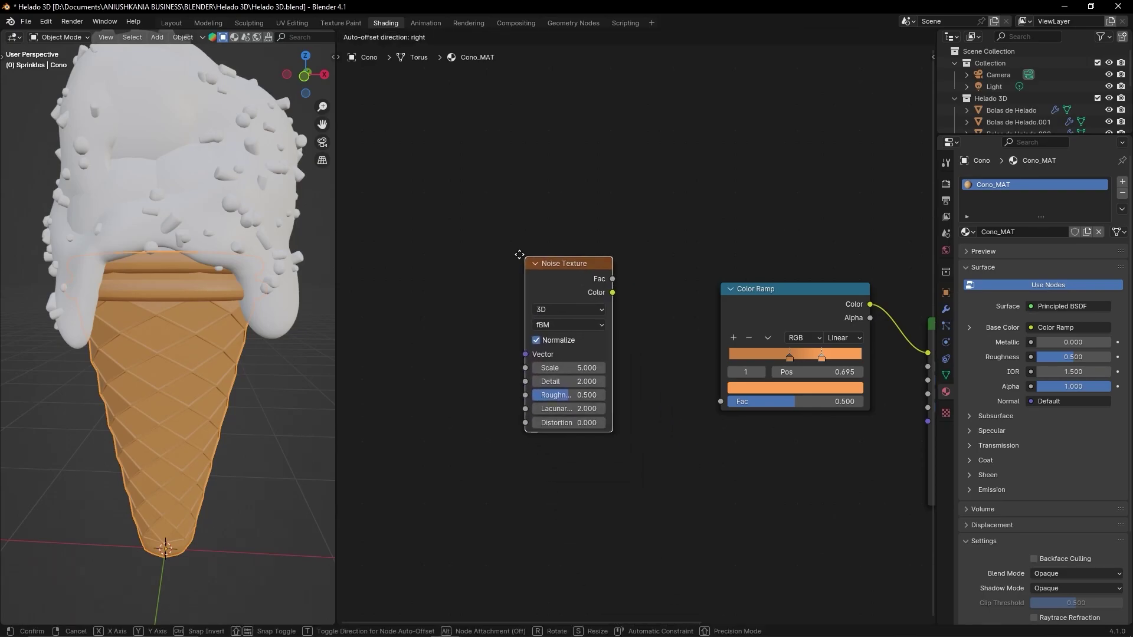
{"action": "left_click", "coordinate": [485, 260]}
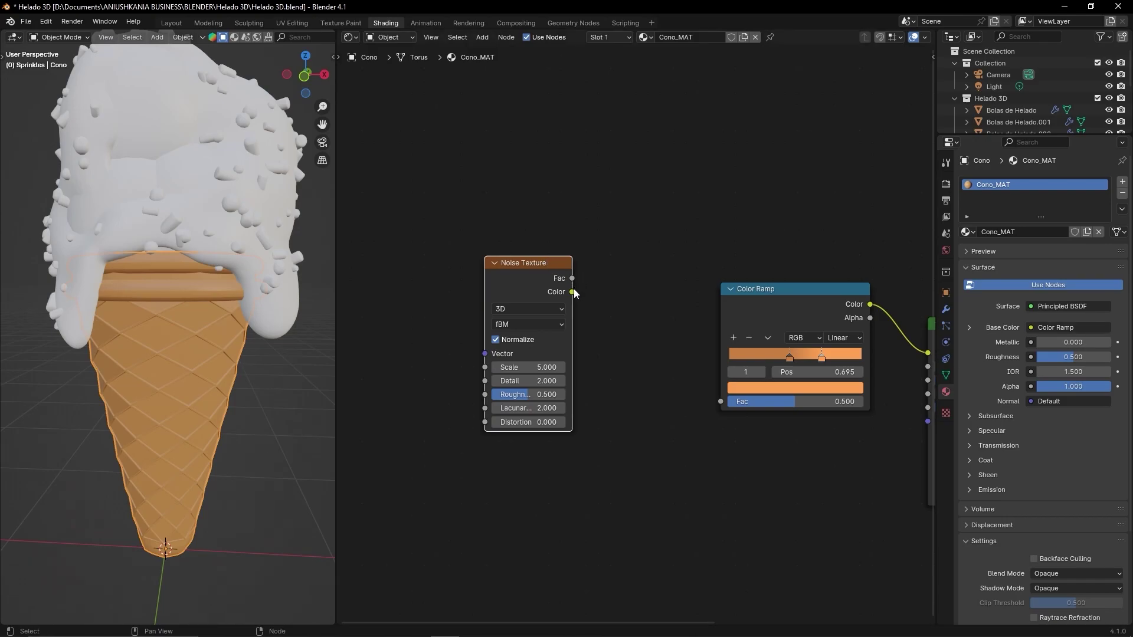
{"action": "left_click_drag", "start_coordinate": [573, 293], "coordinate": [721, 402]}
Step: Add Texture Coordinate and Mapping nodes ahead of the Noise Texture with Ctrl+T
{"action": "scroll", "coordinate": [633, 245], "scroll_direction": "down", "scroll_amount": 1}
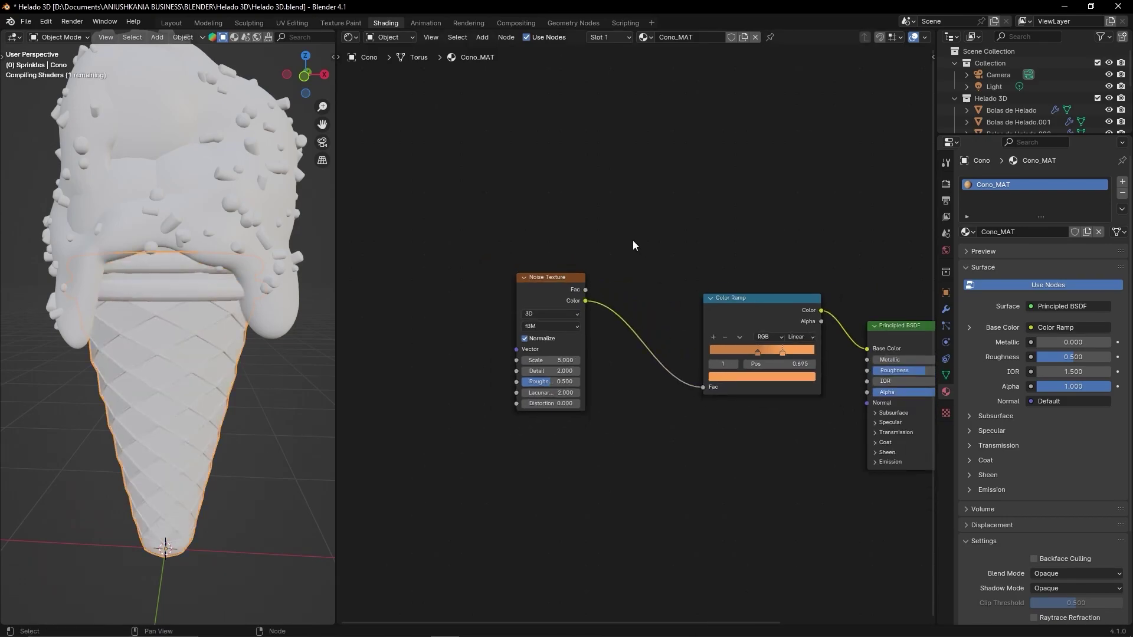
{"action": "middle_click_drag", "start_coordinate": [632, 246], "coordinate": [683, 260]}
{"action": "scroll", "coordinate": [871, 263], "scroll_direction": "down", "scroll_amount": 1}
{"action": "left_click", "coordinate": [657, 303]}
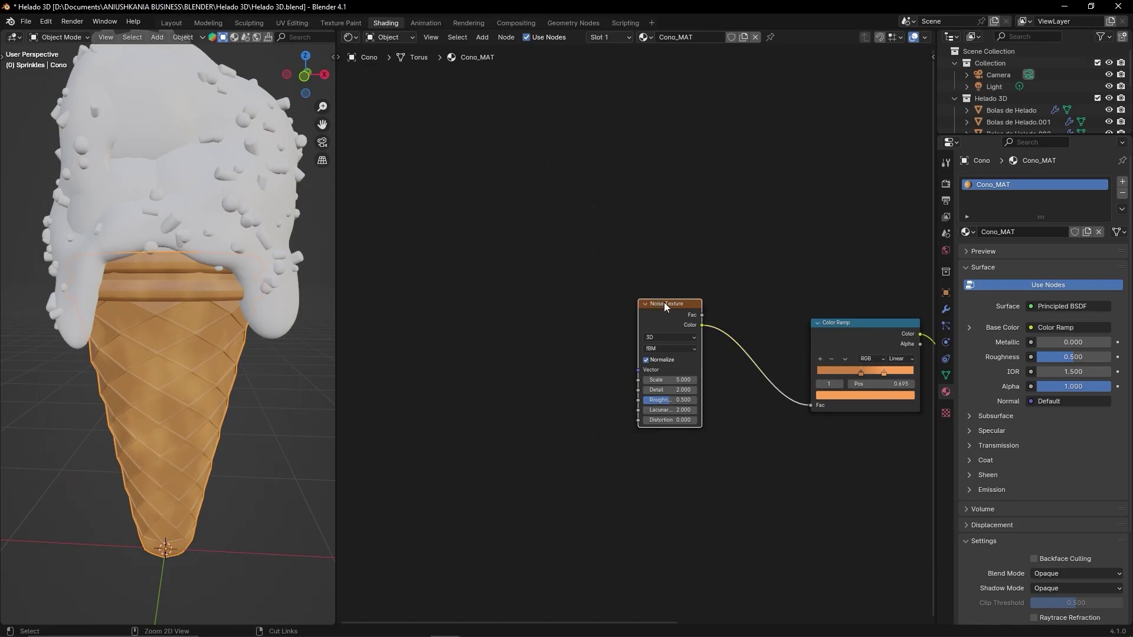
{"action": "key", "text": "ctrl+t"}
{"action": "middle_click_drag", "start_coordinate": [643, 273], "coordinate": [706, 260]}
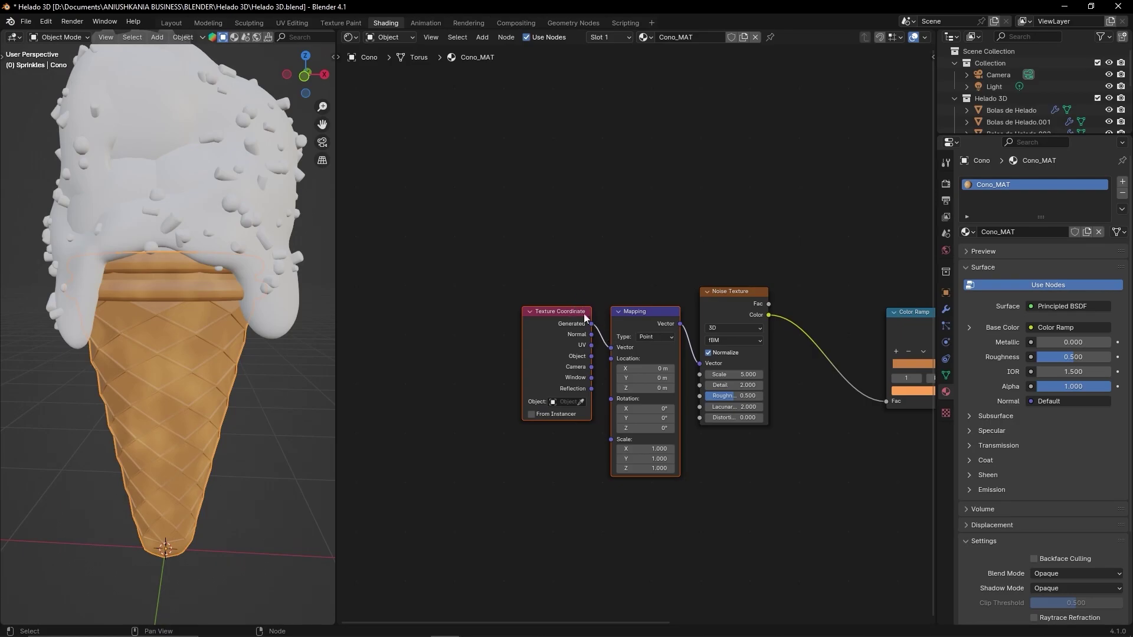
Step: Open Preferences > Add-ons and filter to Enabled Add-ons Only
{"action": "left_click", "coordinate": [51, 24]}
{"action": "left_click", "coordinate": [78, 175]}
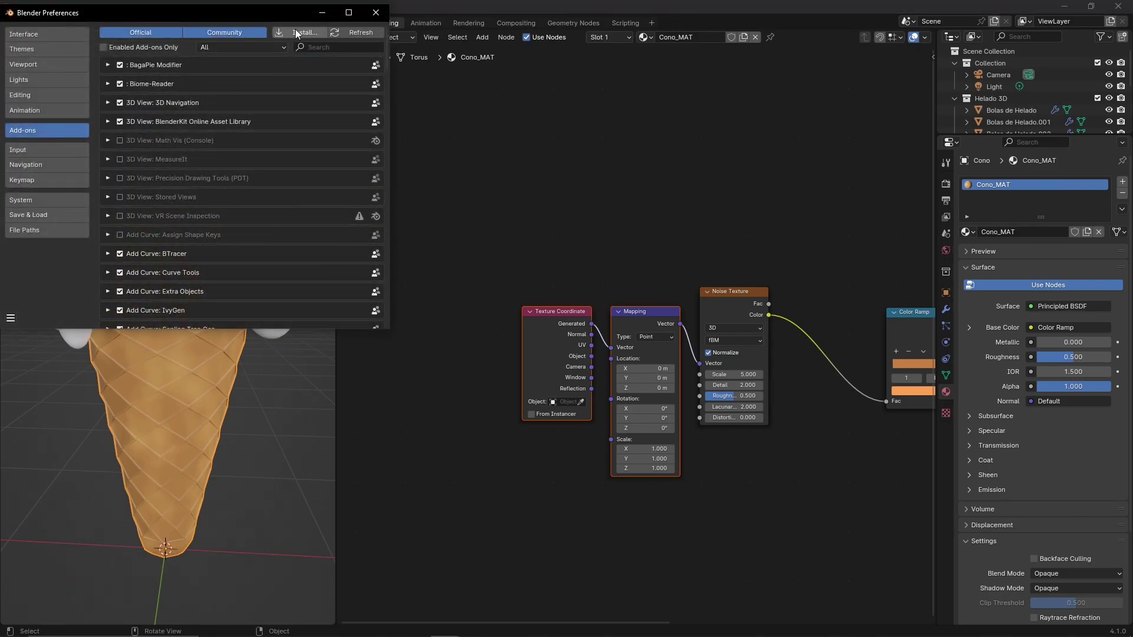
{"action": "left_click", "coordinate": [225, 45]}
{"action": "left_click", "coordinate": [104, 47]}
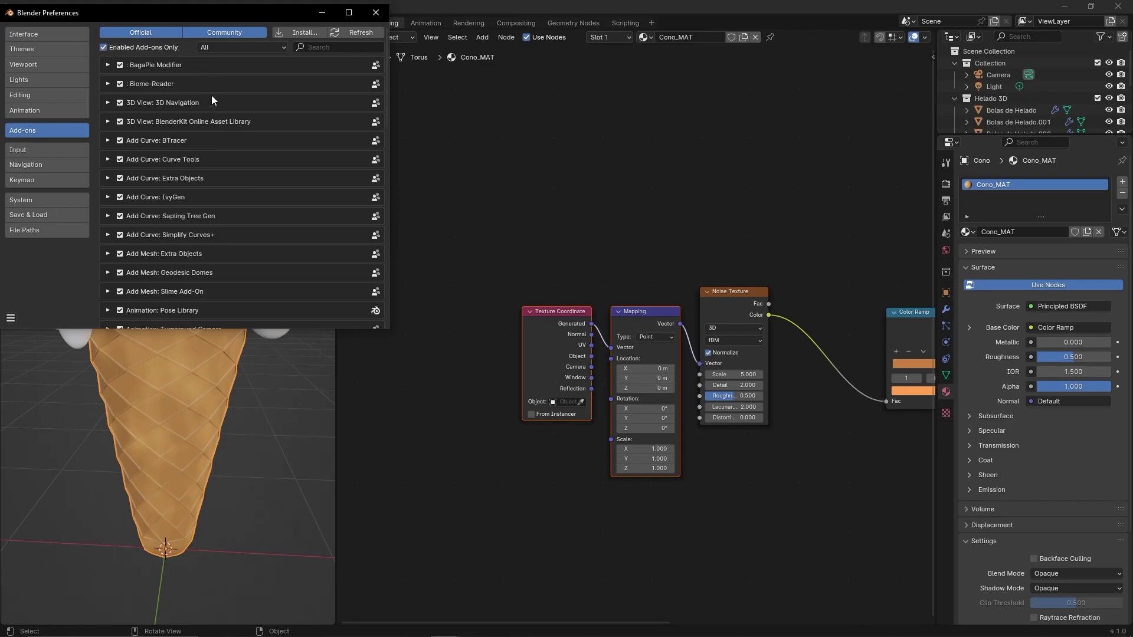
Step: Scroll the enabled add-ons to confirm Node Wrangler, then close Preferences
{"action": "scroll", "coordinate": [222, 138], "scroll_direction": "down", "scroll_amount": 1}
{"action": "scroll", "coordinate": [221, 136], "scroll_direction": "down", "scroll_amount": 1}
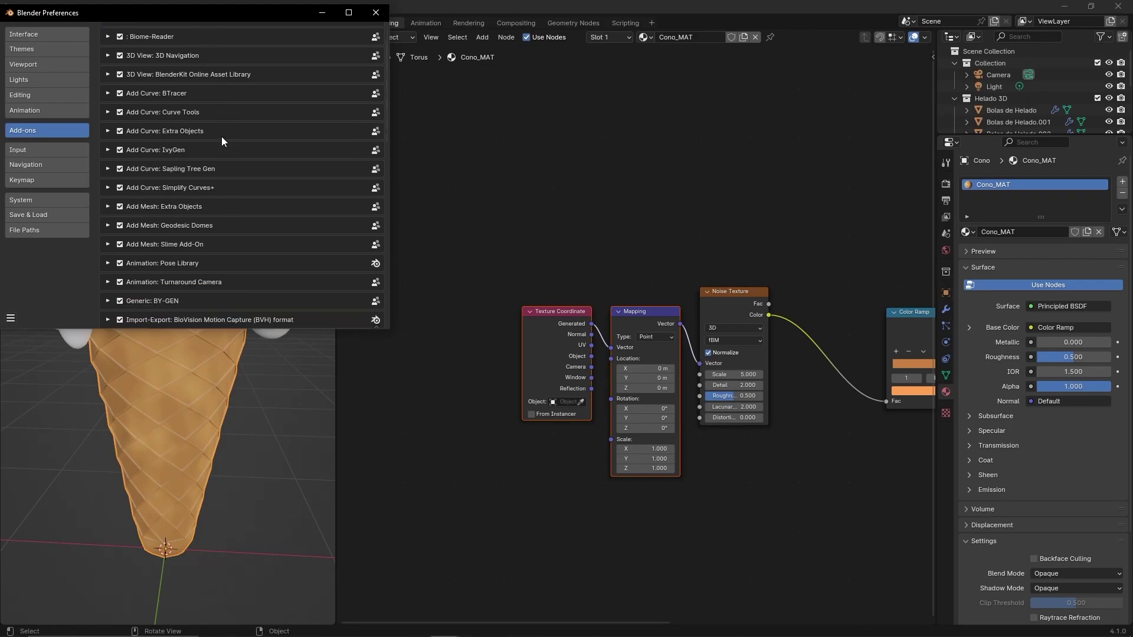
{"action": "scroll", "coordinate": [222, 136], "scroll_direction": "down", "scroll_amount": 1}
{"action": "scroll", "coordinate": [221, 136], "scroll_direction": "down", "scroll_amount": 1}
{"action": "scroll", "coordinate": [221, 136], "scroll_direction": "down", "scroll_amount": 1}
{"action": "scroll", "coordinate": [222, 136], "scroll_direction": "down", "scroll_amount": 5}
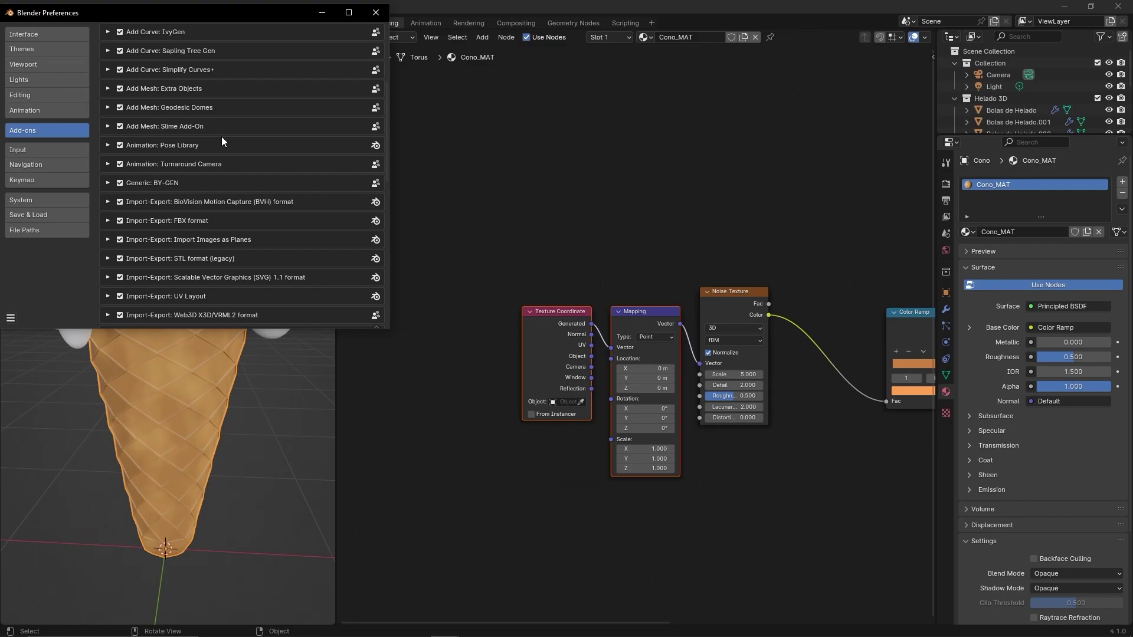
{"action": "scroll", "coordinate": [223, 142], "scroll_direction": "down", "scroll_amount": 5}
{"action": "scroll", "coordinate": [225, 227], "scroll_direction": "down", "scroll_amount": 5}
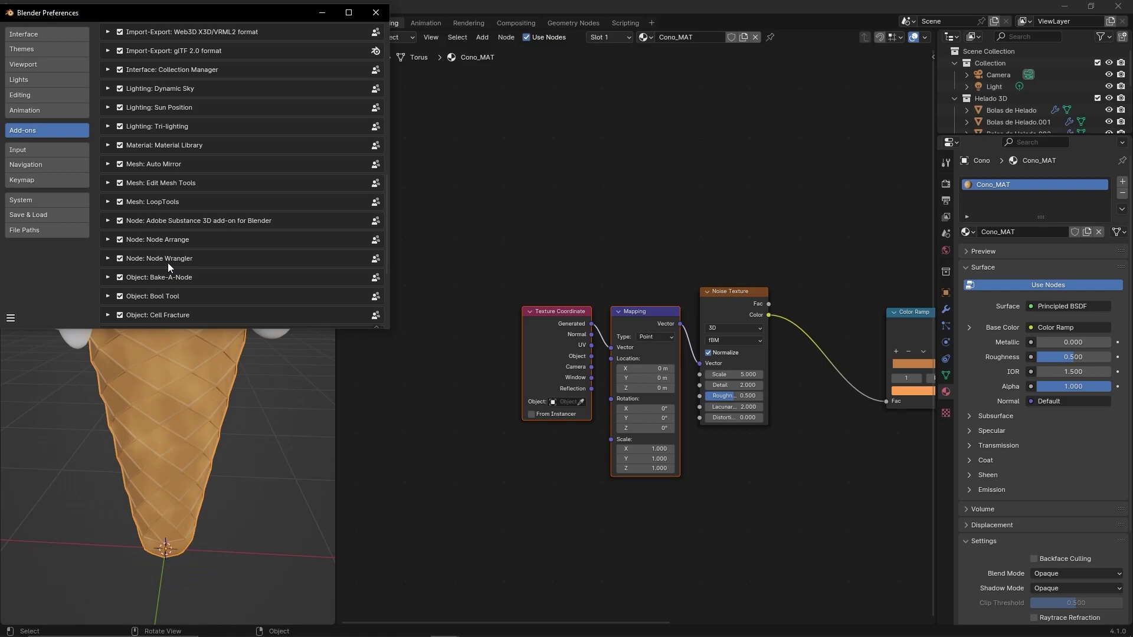
{"action": "left_click", "coordinate": [375, 13]}
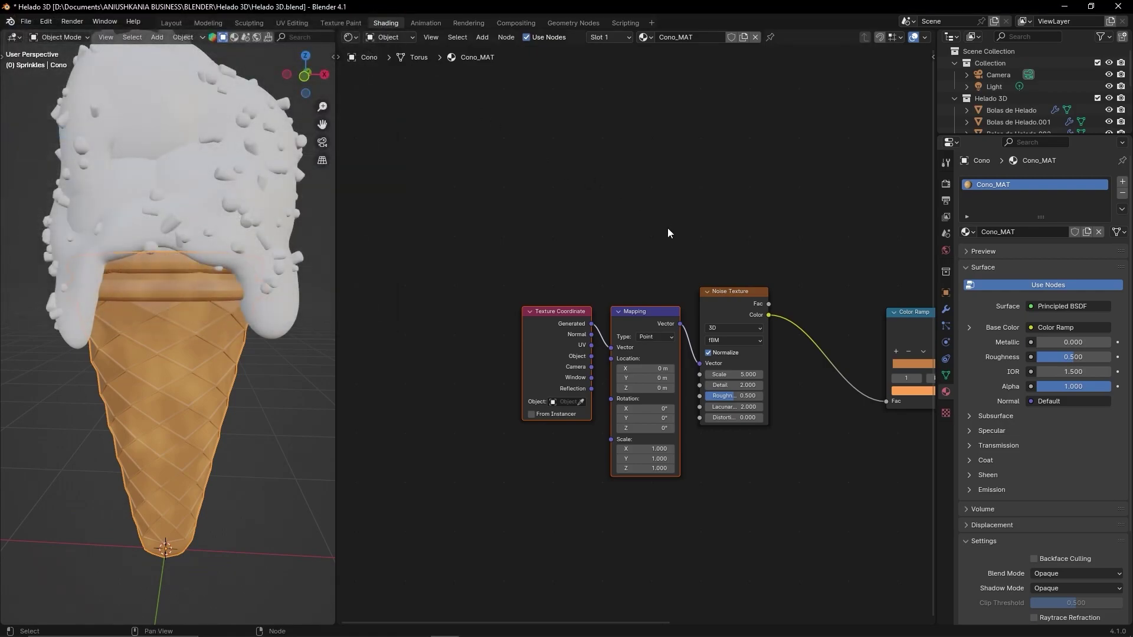
Step: Add a Mapping node from the node search, then undo it
{"action": "scroll", "coordinate": [667, 232], "scroll_direction": "up", "scroll_amount": 2}
{"action": "scroll", "coordinate": [630, 245], "scroll_direction": "down", "scroll_amount": 1}
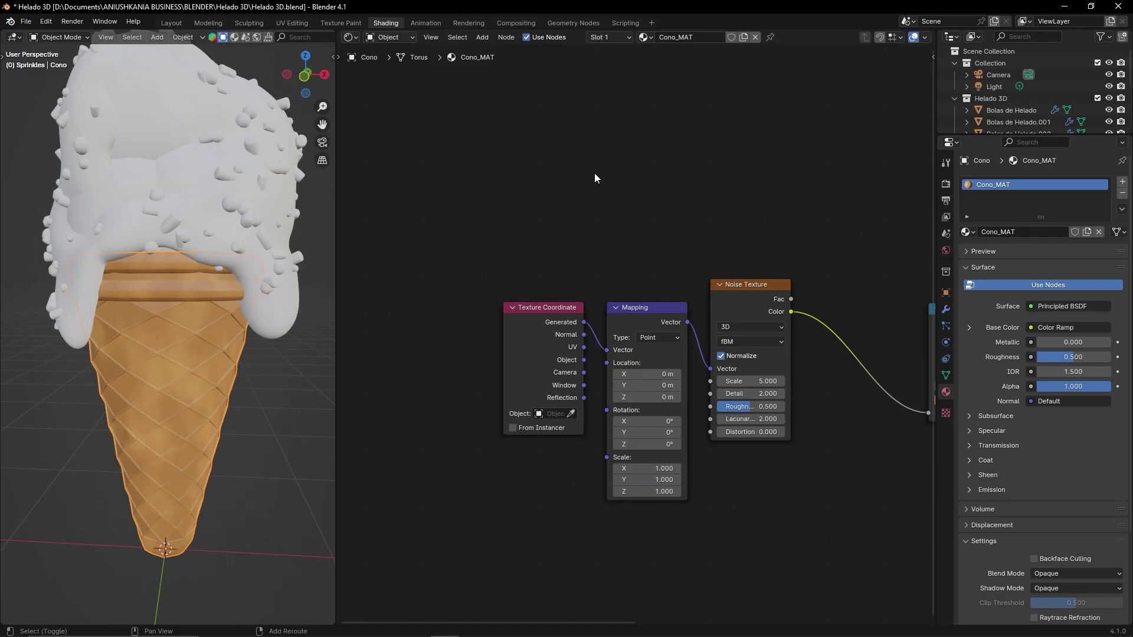
{"action": "key", "text": "shift+a"}
{"action": "left_click", "coordinate": [593, 94]}
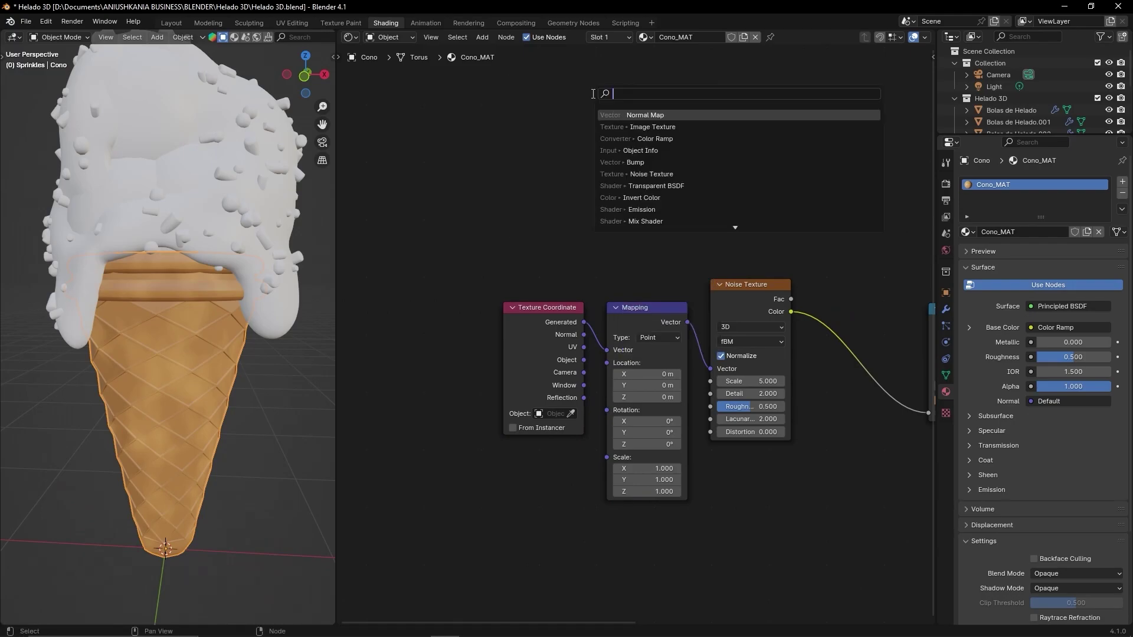
{"action": "type", "text": "MA"}
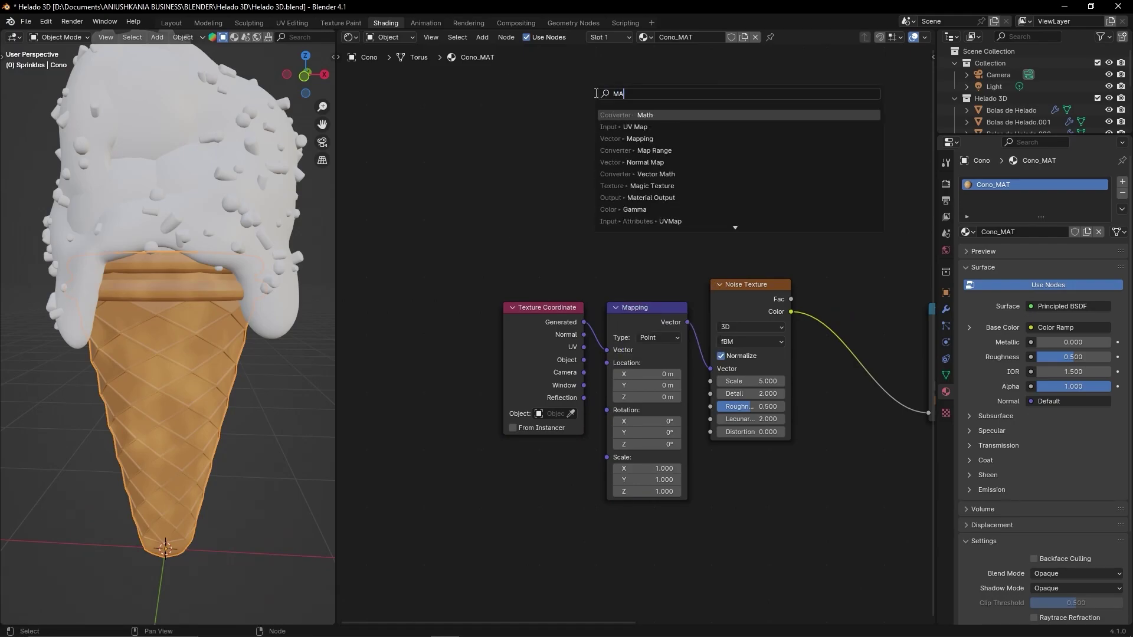
{"action": "type", "text": "PP"}
{"action": "key", "text": "Return"}
{"action": "left_click", "coordinate": [598, 104]}
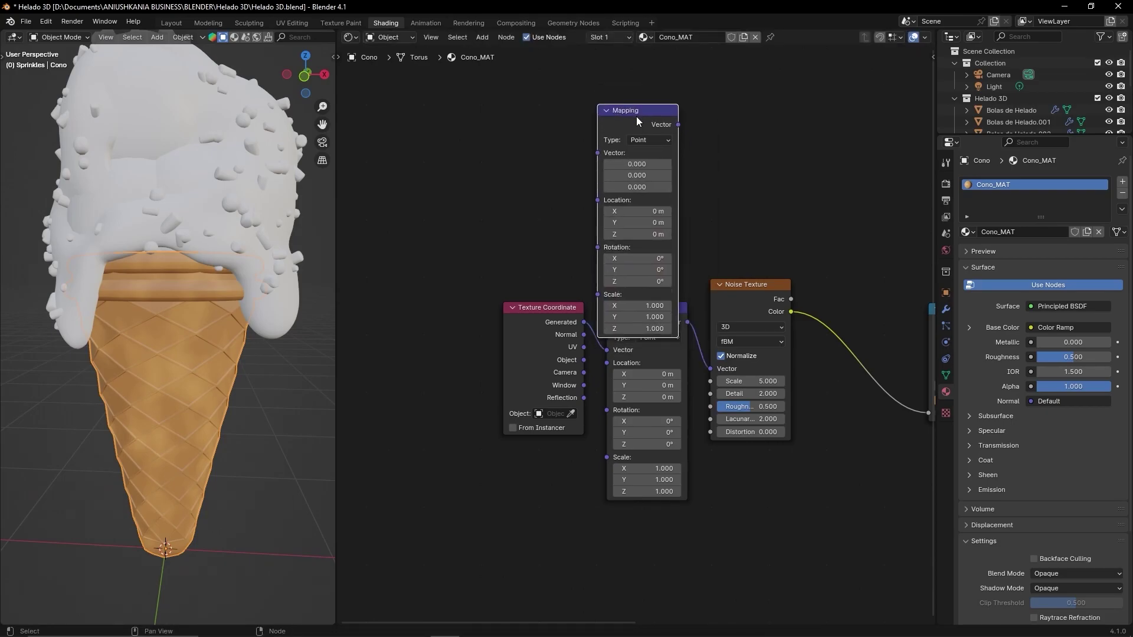
{"action": "key", "text": "ctrl+z"}
Step: Set the Noise Texture scale to 100
{"action": "scroll", "coordinate": [632, 187], "scroll_direction": "up", "scroll_amount": 2}
{"action": "middle_click_drag", "start_coordinate": [650, 215], "coordinate": [495, 217]}
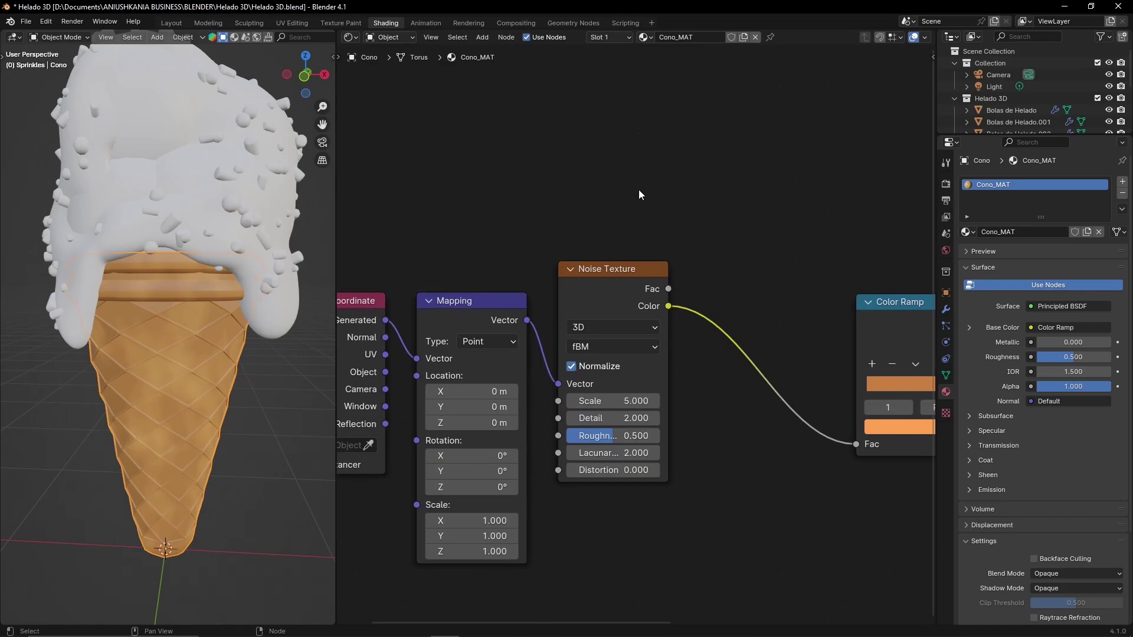
{"action": "middle_click_drag", "start_coordinate": [640, 195], "coordinate": [589, 210]}
{"action": "scroll", "coordinate": [587, 206], "scroll_direction": "down", "scroll_amount": 1}
{"action": "scroll", "coordinate": [579, 253], "scroll_direction": "up", "scroll_amount": 2}
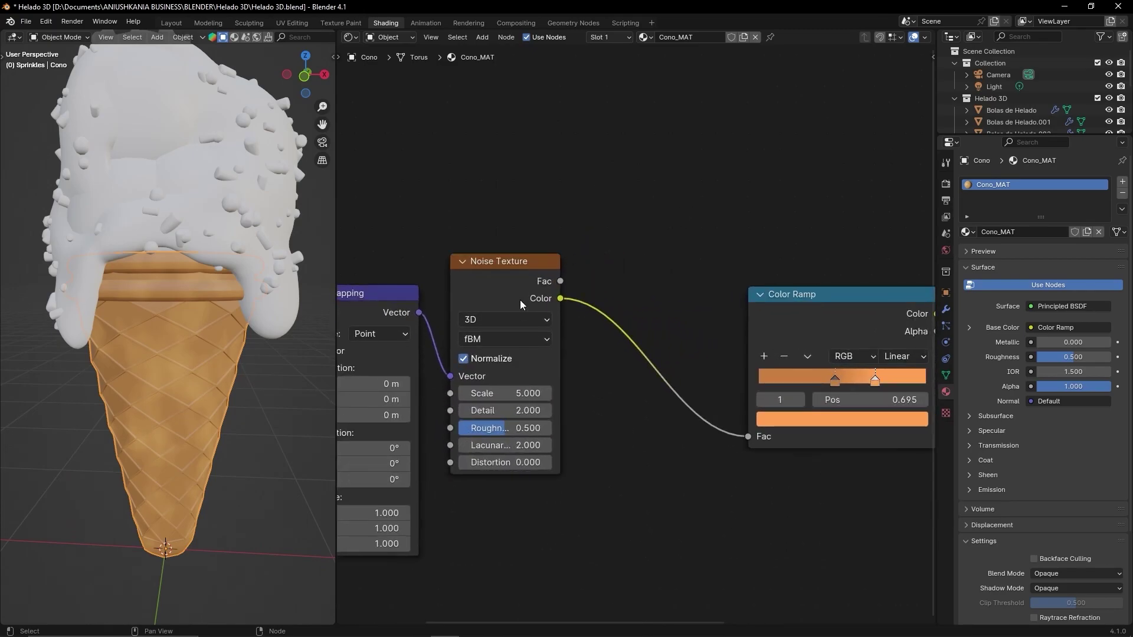
{"action": "left_click_drag", "start_coordinate": [513, 393], "coordinate": [638, 393]}
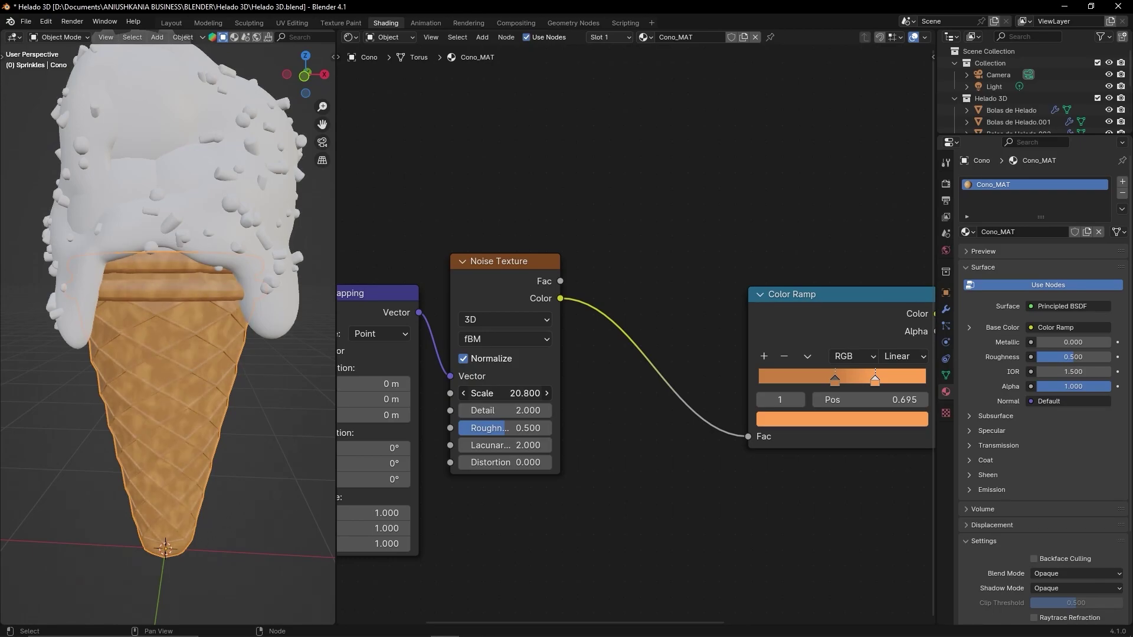
{"action": "scroll", "coordinate": [248, 386], "scroll_direction": "up", "scroll_amount": 3}
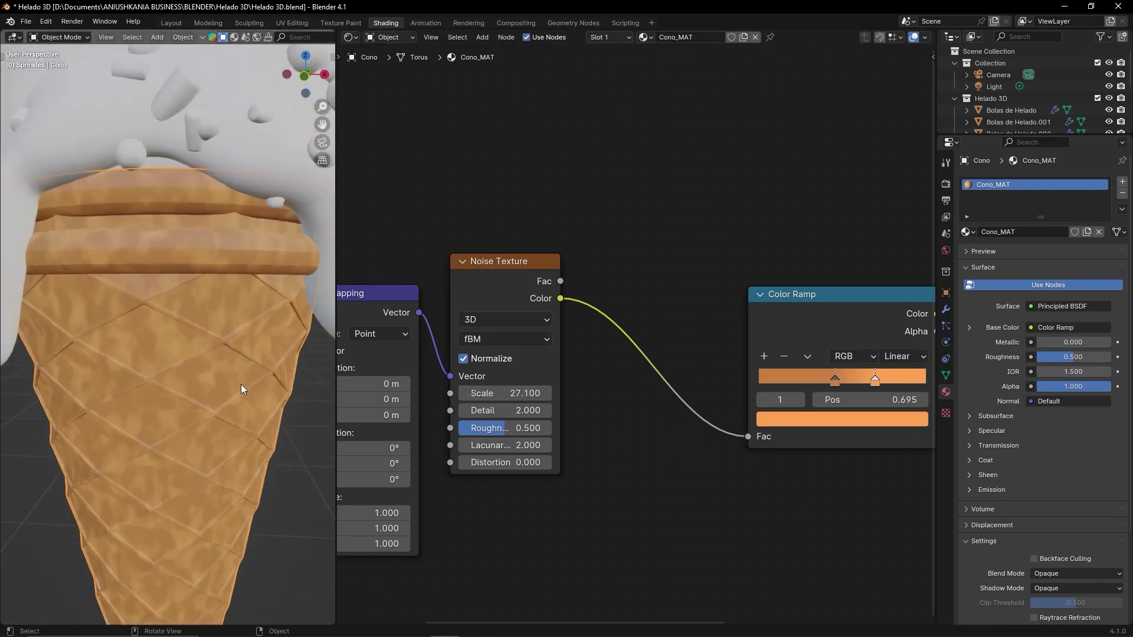
{"action": "scroll", "coordinate": [241, 384], "scroll_direction": "up", "scroll_amount": 3}
{"action": "mouse_move", "coordinate": [497, 393]}
{"action": "left_mouse_down"}
{"action": "mouse_move", "coordinate": [522, 393]}
{"action": "mouse_move", "coordinate": [500, 393]}
{"action": "left_mouse_up"}
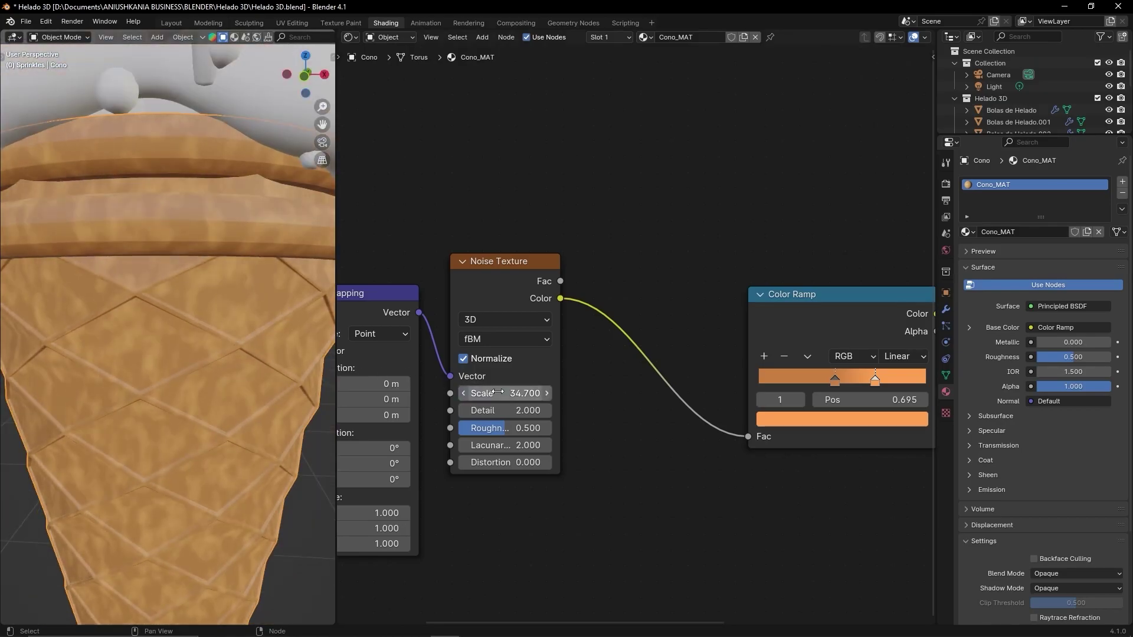
{"action": "double_click", "coordinate": [497, 393]}
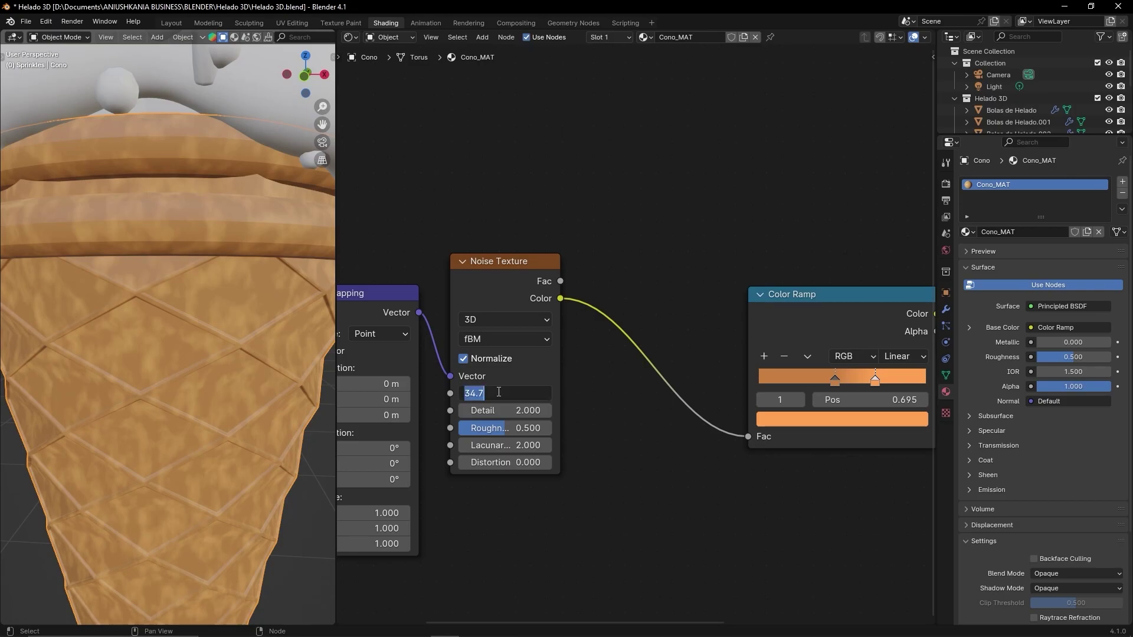
{"action": "type", "text": "Scale 100"}
{"action": "key", "text": "Return"}
Step: Set the noise roughness to 0.6 after trying 1
{"action": "scroll", "coordinate": [226, 387], "scroll_direction": "down", "scroll_amount": 4}
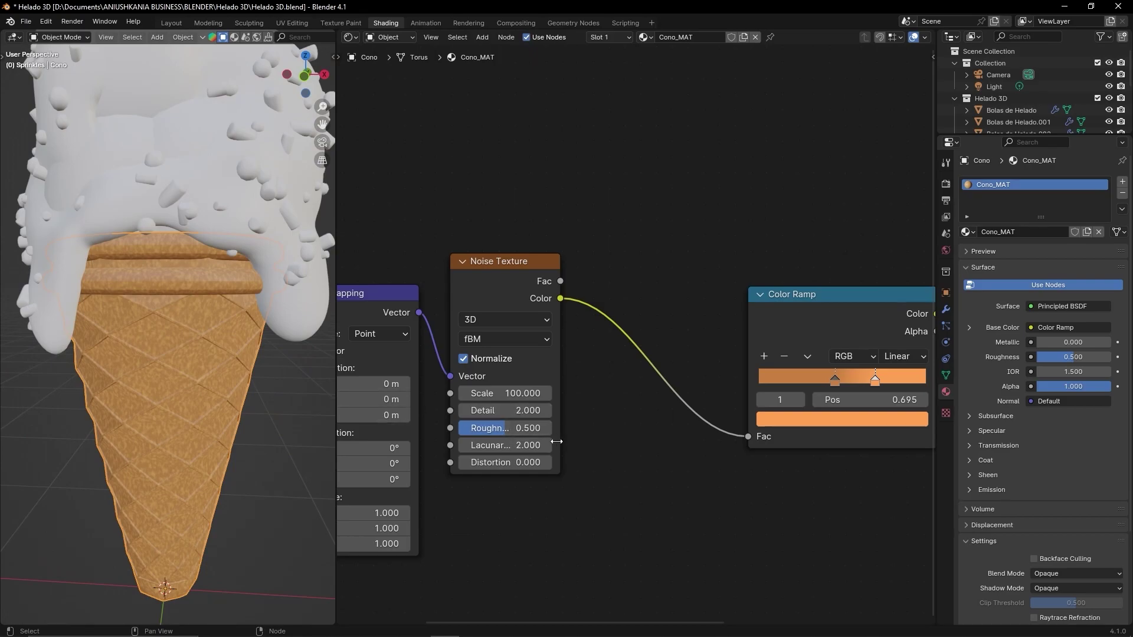
{"action": "left_click_drag", "start_coordinate": [531, 429], "coordinate": [545, 429]}
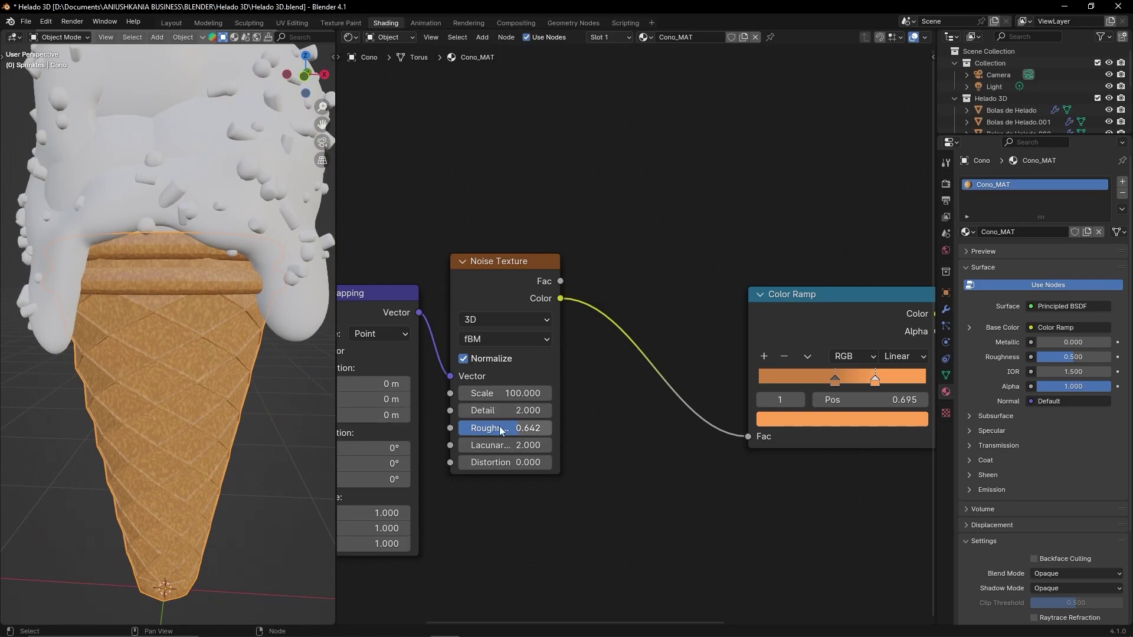
{"action": "scroll", "coordinate": [232, 310], "scroll_direction": "up", "scroll_amount": 3}
{"action": "scroll", "coordinate": [232, 312], "scroll_direction": "up", "scroll_amount": 3}
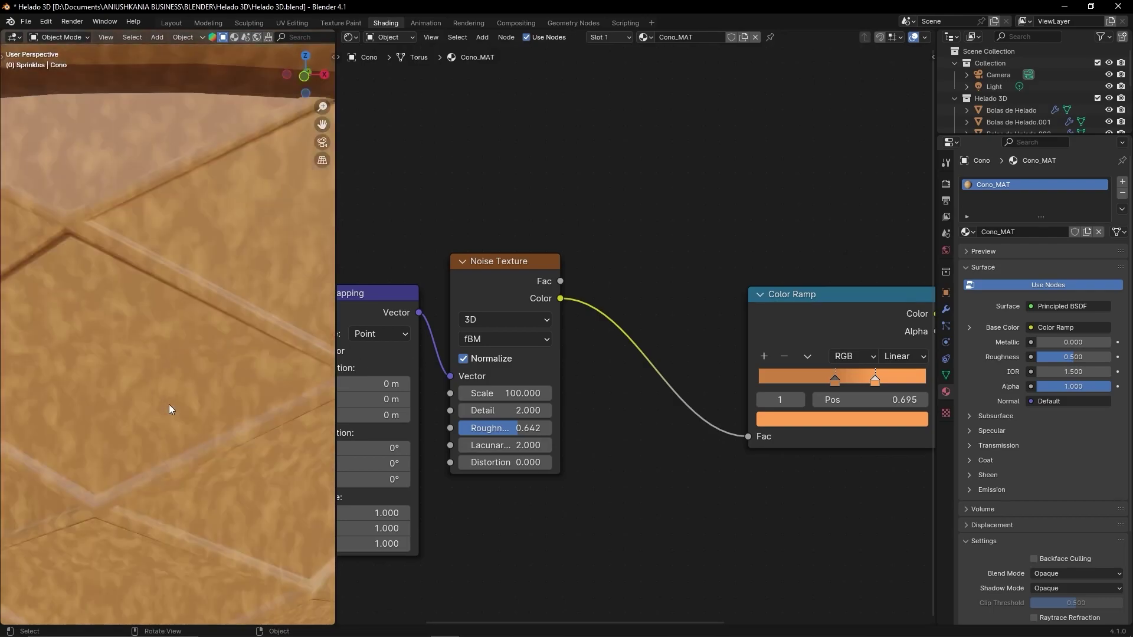
{"action": "left_click", "coordinate": [500, 429]}
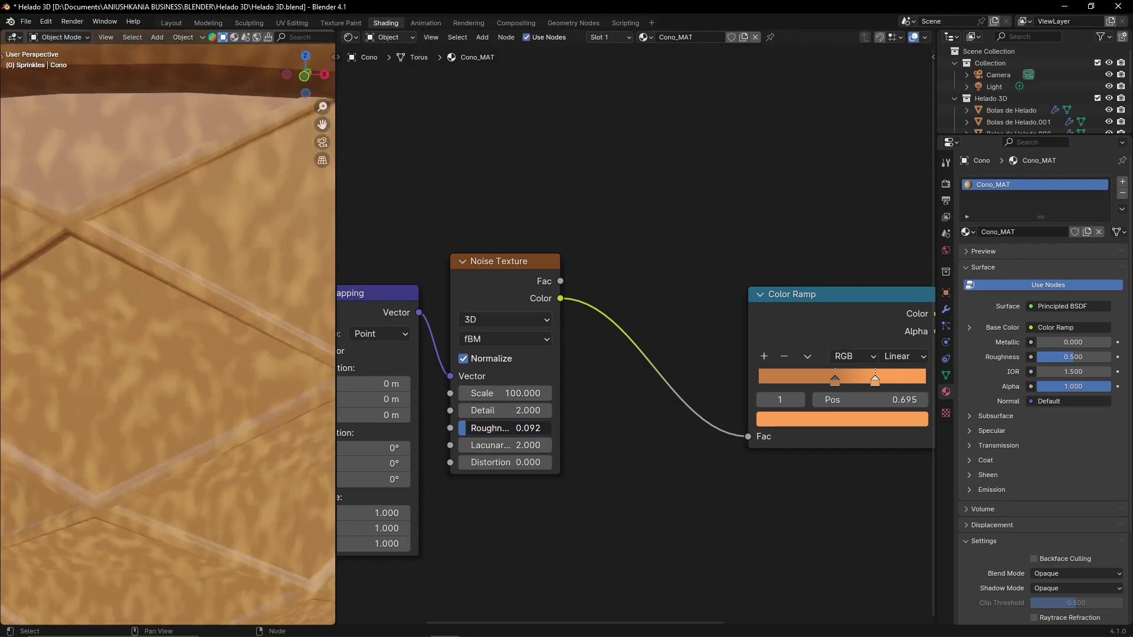
{"action": "type", "text": "17"}
{"action": "key", "text": "Return"}
{"action": "mouse_move", "coordinate": [502, 429]}
{"action": "left_mouse_down"}
{"action": "mouse_move", "coordinate": [460, 429]}
{"action": "mouse_move", "coordinate": [504, 427]}
{"action": "left_mouse_up"}
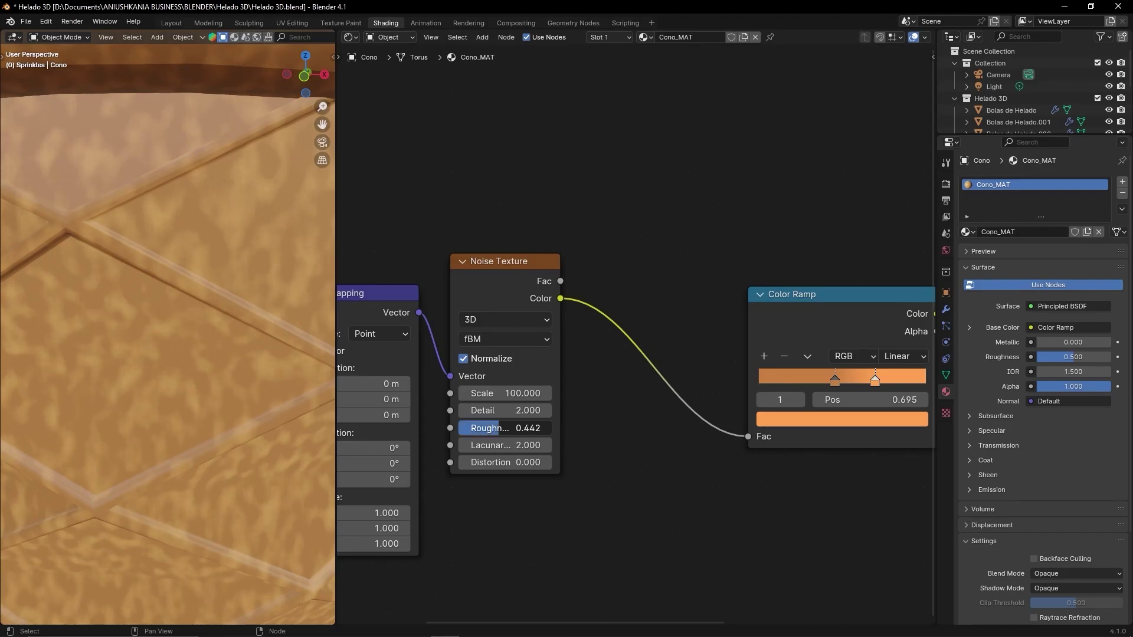
{"action": "left_click", "coordinate": [505, 427]}
{"action": "type", "text": "0.6"}
{"action": "key", "text": "Return"}
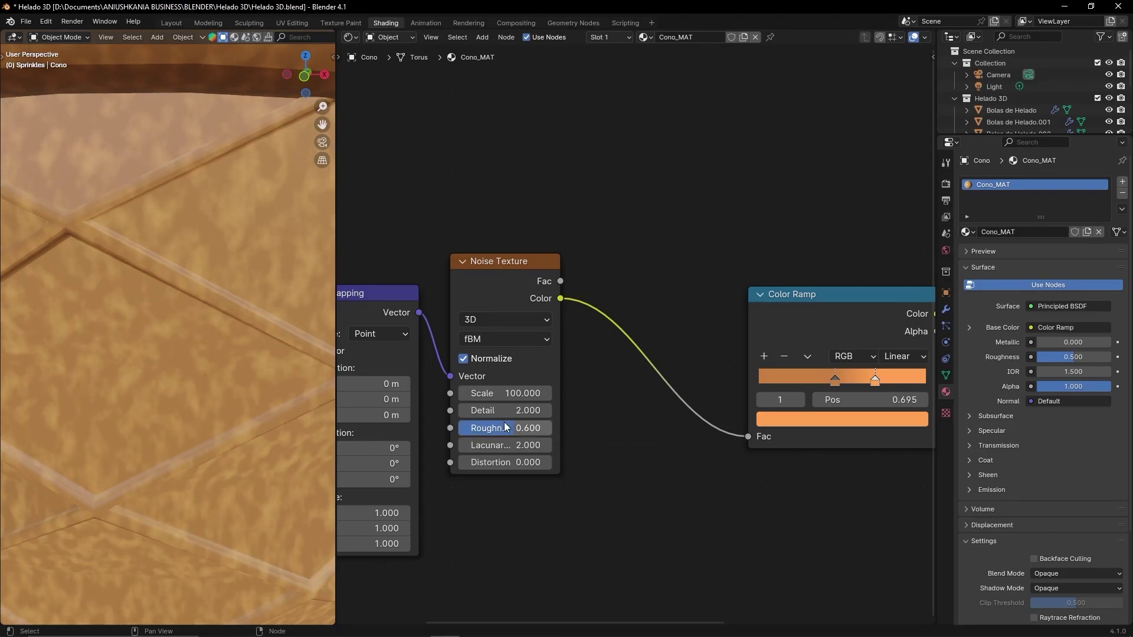
Step: Set the noise lacunarity to 6
{"action": "scroll", "coordinate": [123, 390], "scroll_direction": "down", "scroll_amount": 5}
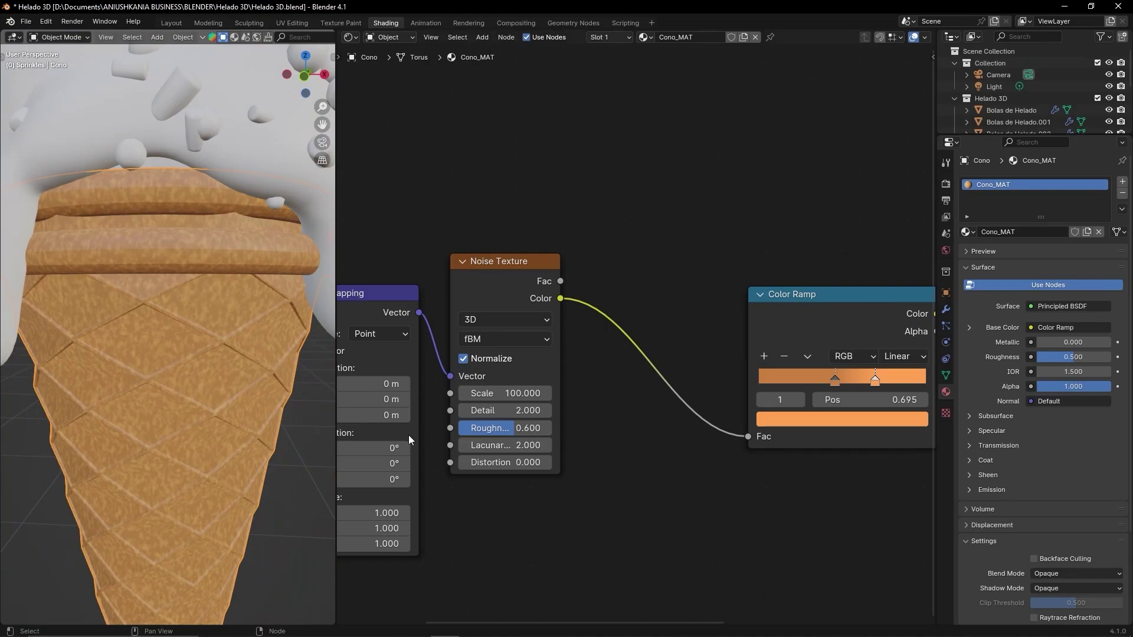
{"action": "left_click", "coordinate": [508, 444]}
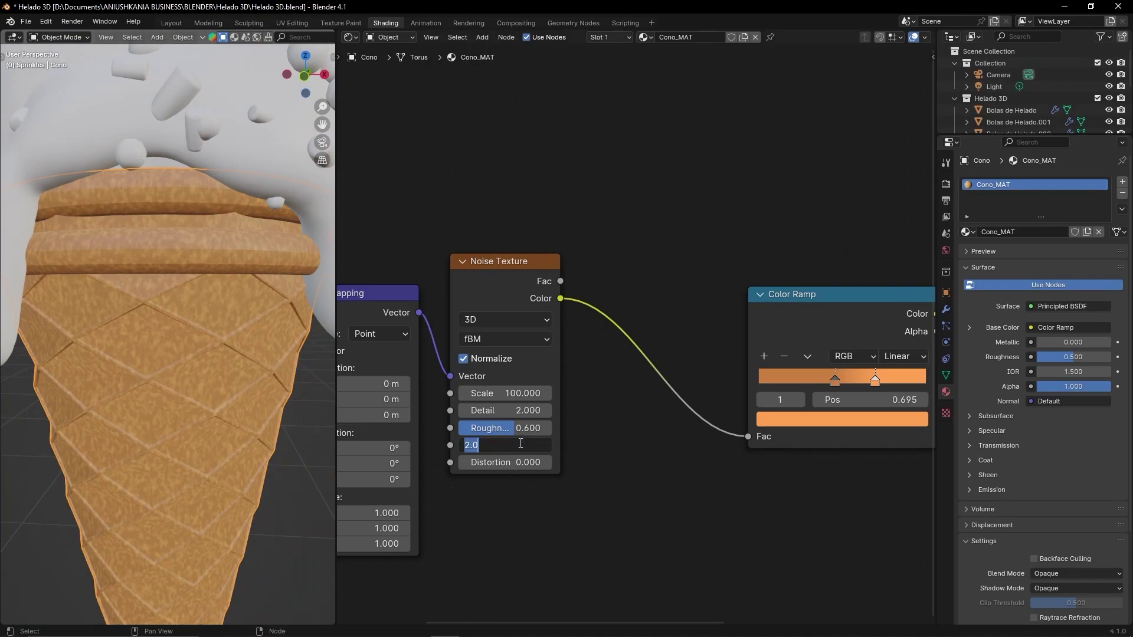
{"action": "type", "text": "6"}
{"action": "key", "text": "Return"}
{"action": "scroll", "coordinate": [224, 364], "scroll_direction": "up", "scroll_amount": 3}
{"action": "scroll", "coordinate": [248, 369], "scroll_direction": "up", "scroll_amount": 3}
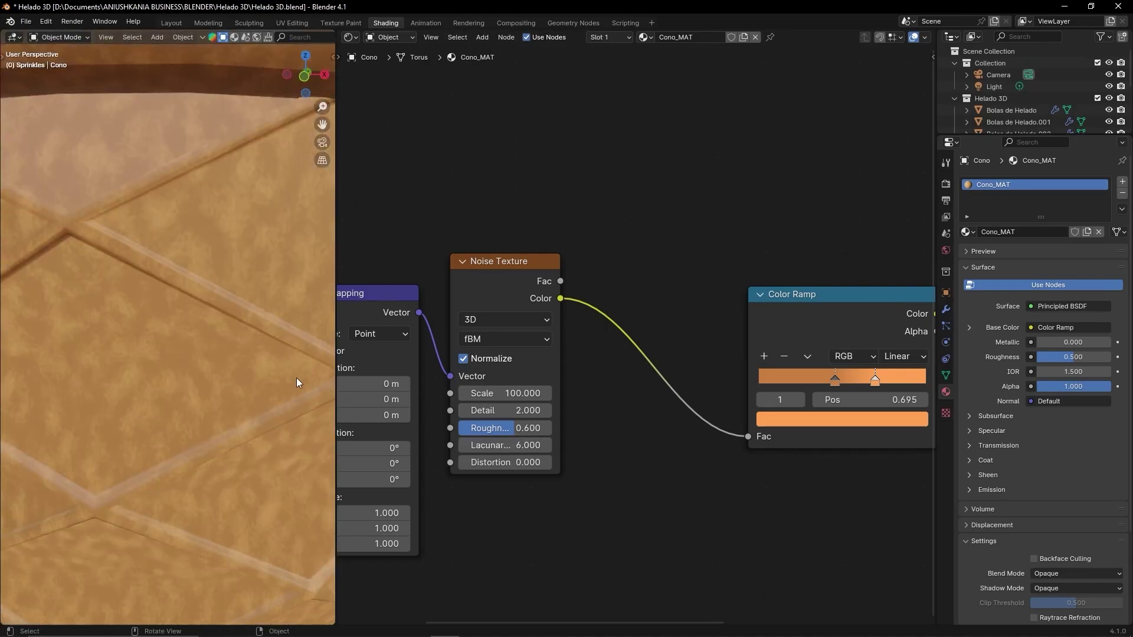
{"action": "mouse_move", "coordinate": [490, 445]}
{"action": "left_mouse_down"}
{"action": "mouse_move", "coordinate": [466, 445]}
{"action": "mouse_move", "coordinate": [508, 445]}
{"action": "mouse_move", "coordinate": [473, 445]}
{"action": "mouse_move", "coordinate": [497, 451]}
{"action": "left_mouse_up"}
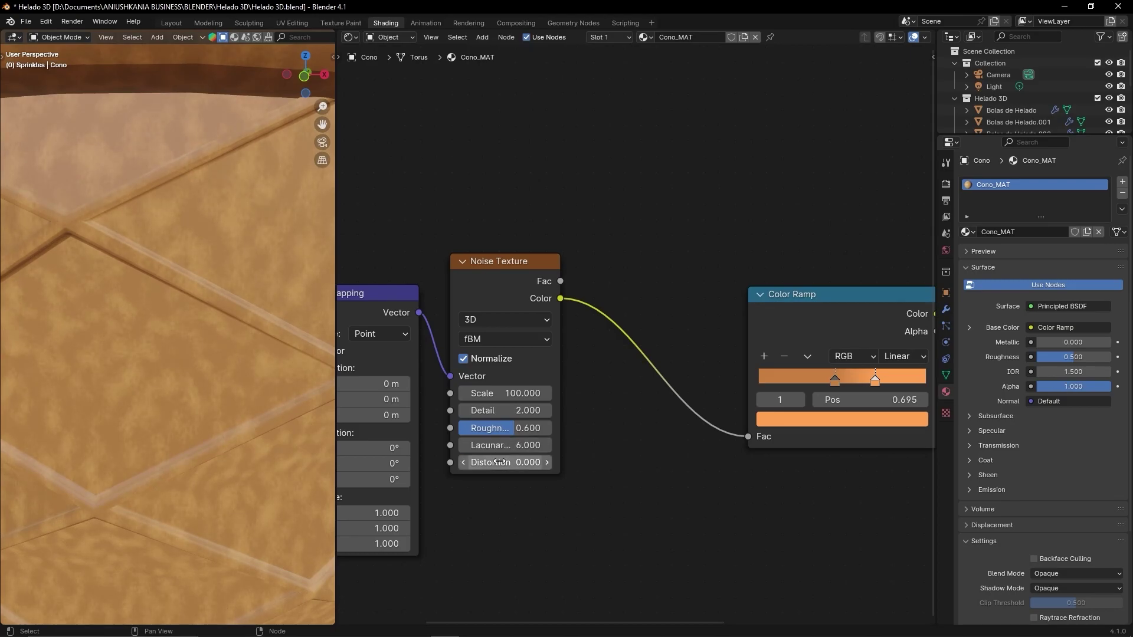
Step: Set the noise distortion to 1 after previewing other values
{"action": "left_click", "coordinate": [501, 462]}
{"action": "type", "text": "1"}
{"action": "key", "text": "Return"}
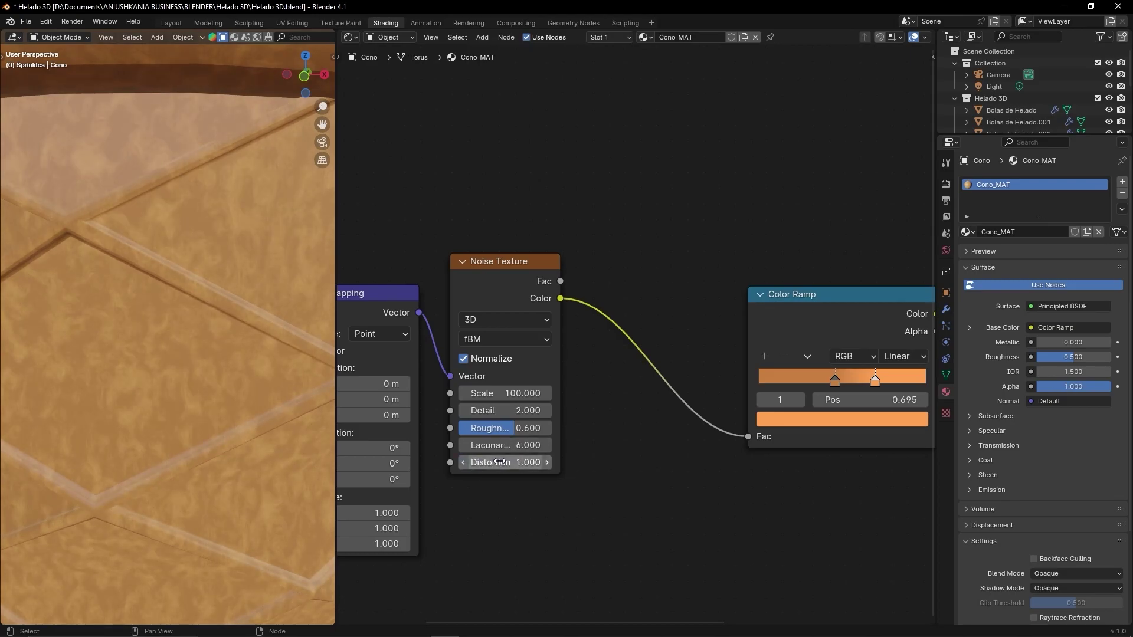
{"action": "left_click_drag", "start_coordinate": [500, 462], "coordinate": [520, 462]}
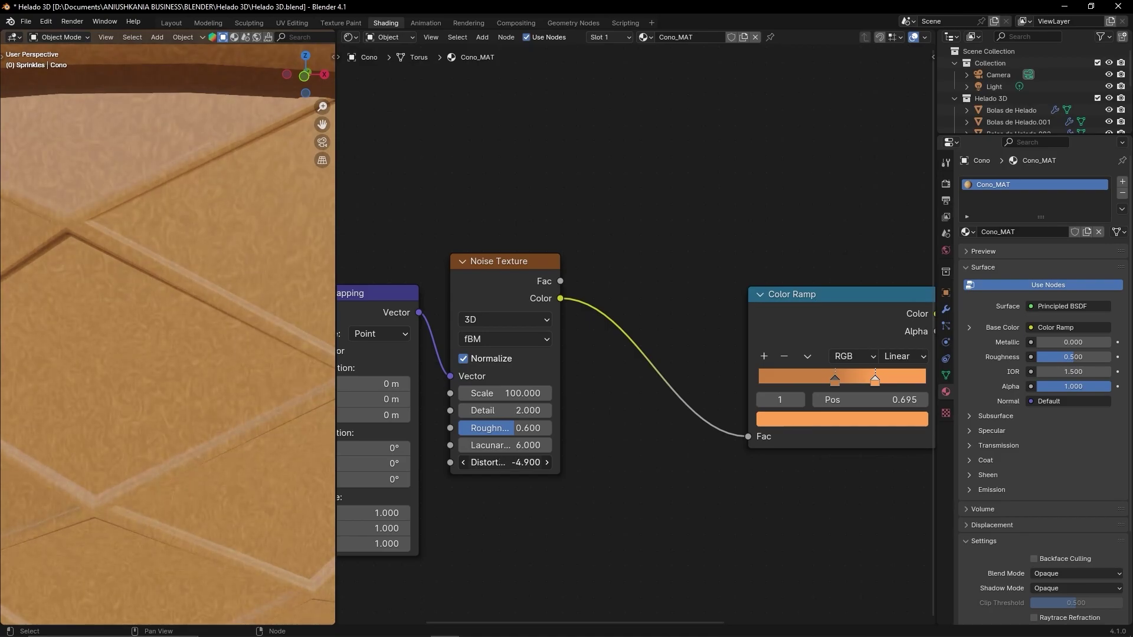
{"action": "left_click_drag", "start_coordinate": [520, 462], "coordinate": [500, 462]}
{"action": "left_click", "coordinate": [500, 462]}
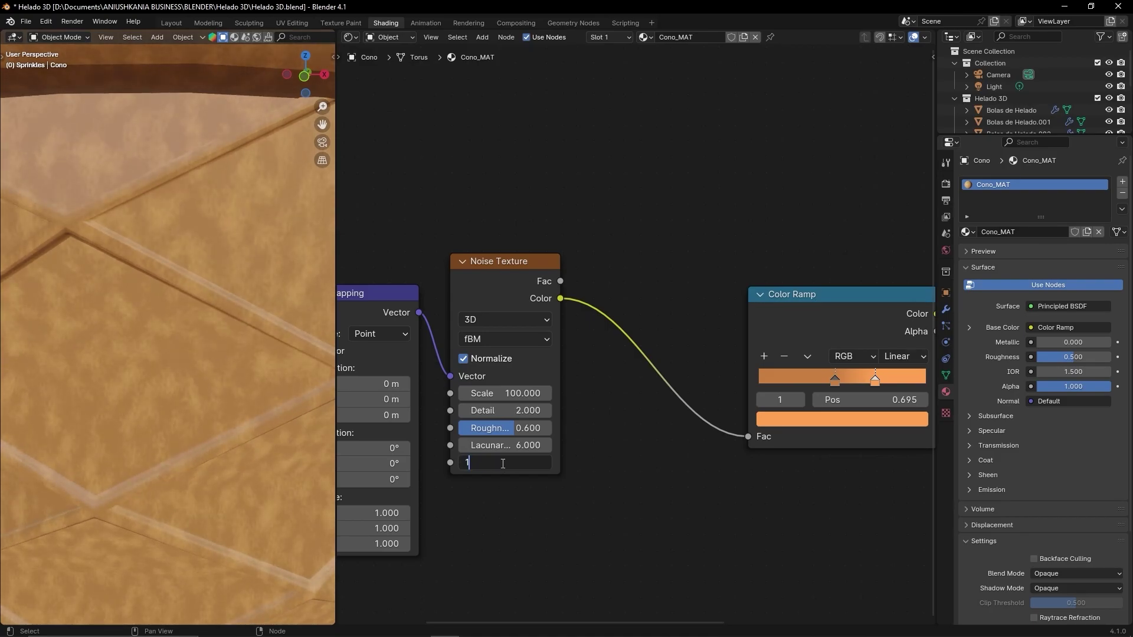
{"action": "type", "text": "1"}
{"action": "key", "text": "Return"}
{"action": "scroll", "coordinate": [116, 417], "scroll_direction": "down", "scroll_amount": 5}
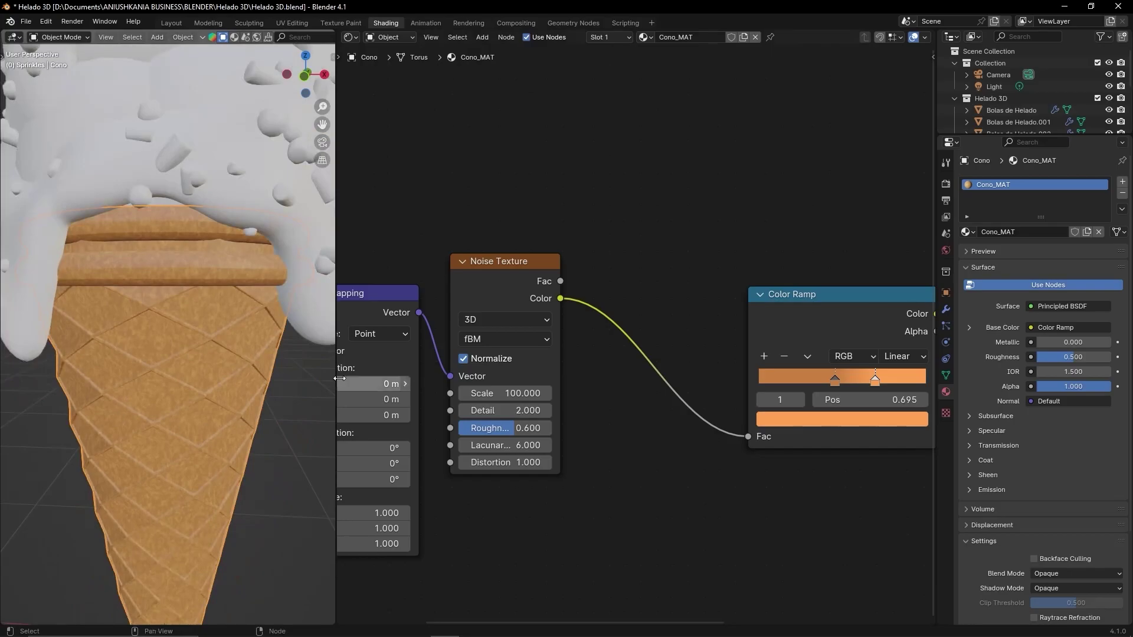
{"action": "scroll", "coordinate": [647, 290], "scroll_direction": "down", "scroll_amount": 1}
{"action": "middle_click_drag", "start_coordinate": [779, 437], "coordinate": [533, 522]}
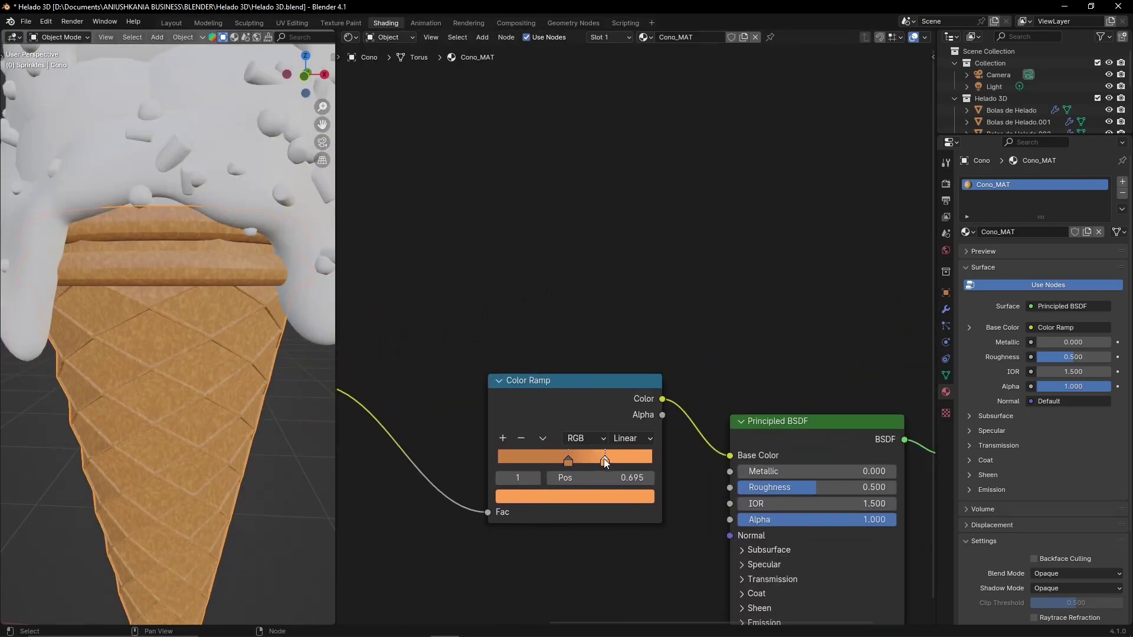
{"action": "left_click_drag", "start_coordinate": [605, 461], "coordinate": [610, 469]}
{"action": "middle_click_drag", "start_coordinate": [195, 390], "coordinate": [169, 405]}
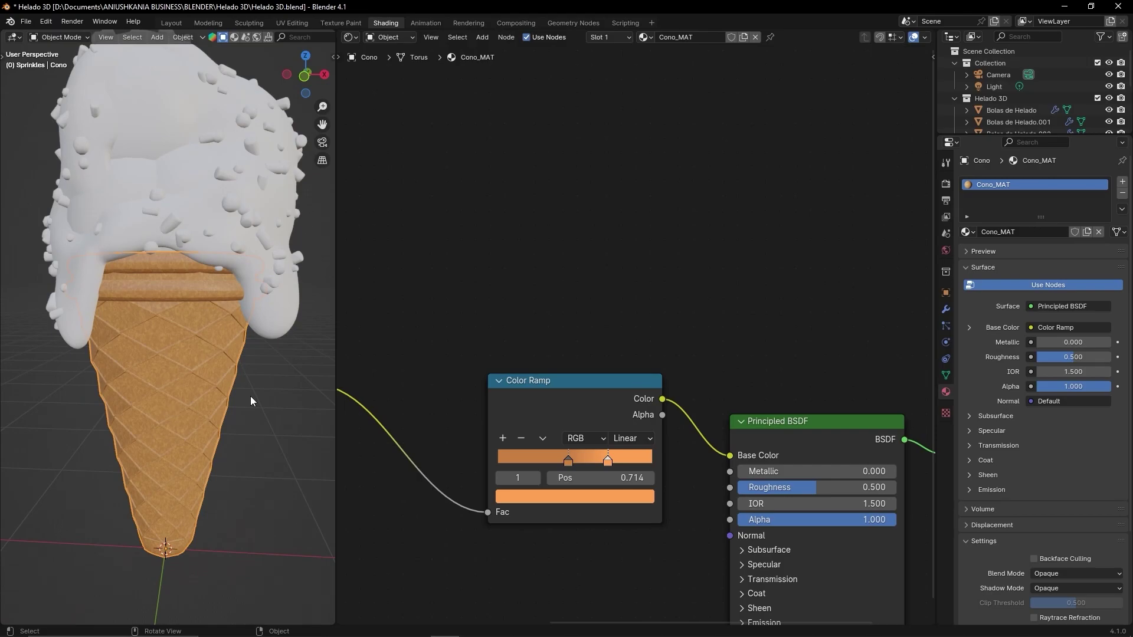
{"action": "scroll", "coordinate": [501, 324], "scroll_direction": "down", "scroll_amount": 2}
{"action": "middle_click_drag", "start_coordinate": [501, 324], "coordinate": [577, 206]}
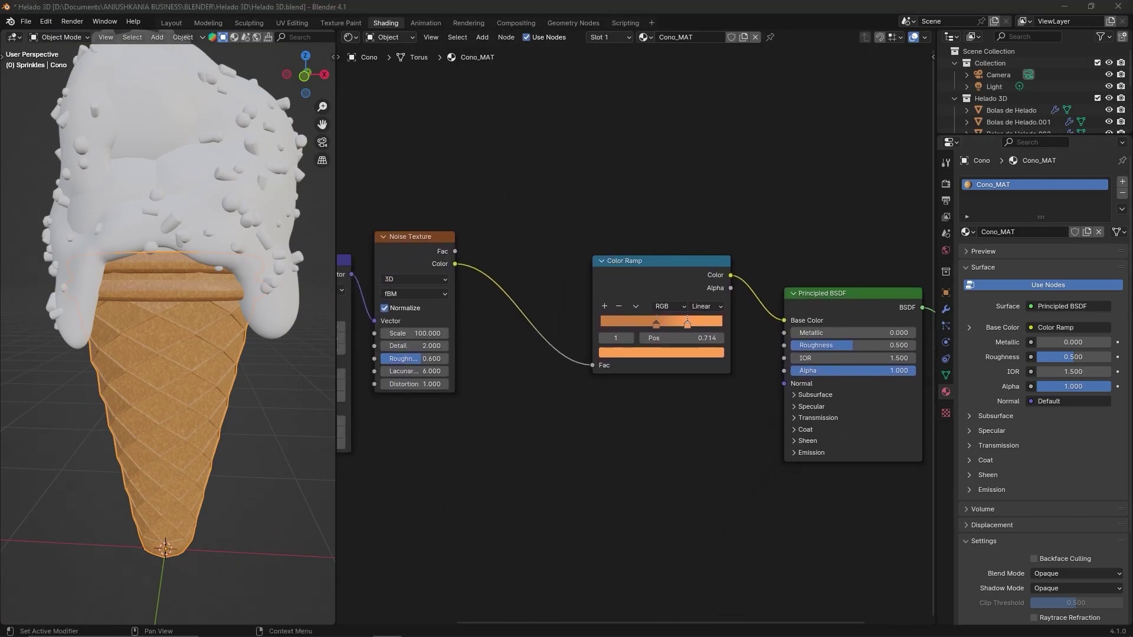
{"action": "middle_click_drag", "start_coordinate": [483, 473], "coordinate": [534, 462]}
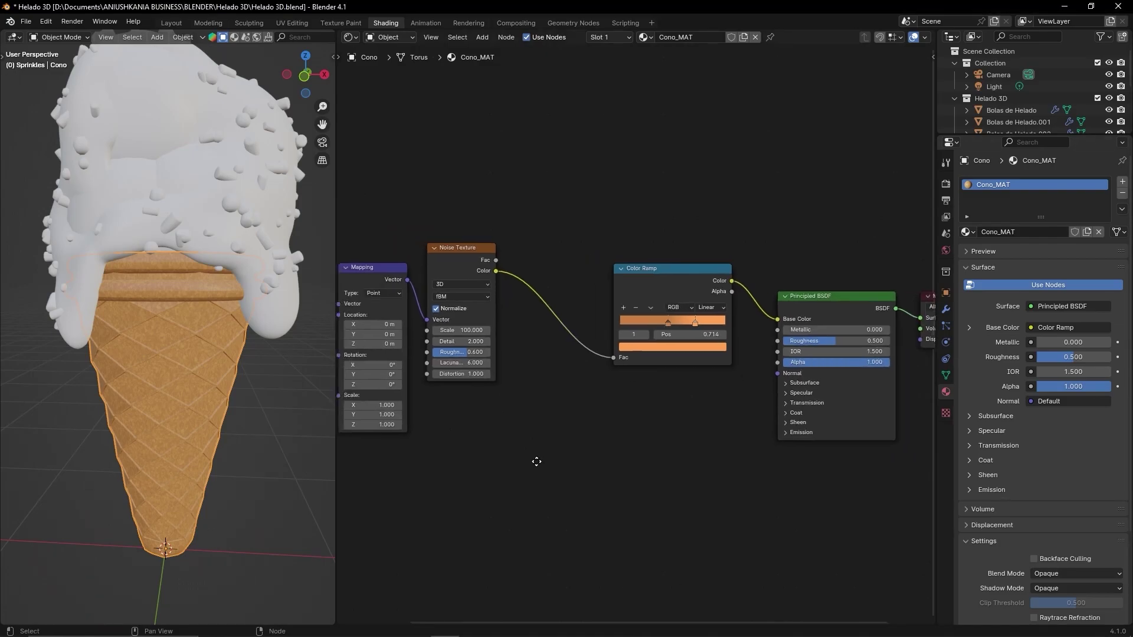
{"action": "scroll", "coordinate": [139, 323], "scroll_direction": "up", "scroll_amount": 4}
{"action": "scroll", "coordinate": [187, 310], "scroll_direction": "up", "scroll_amount": 2}
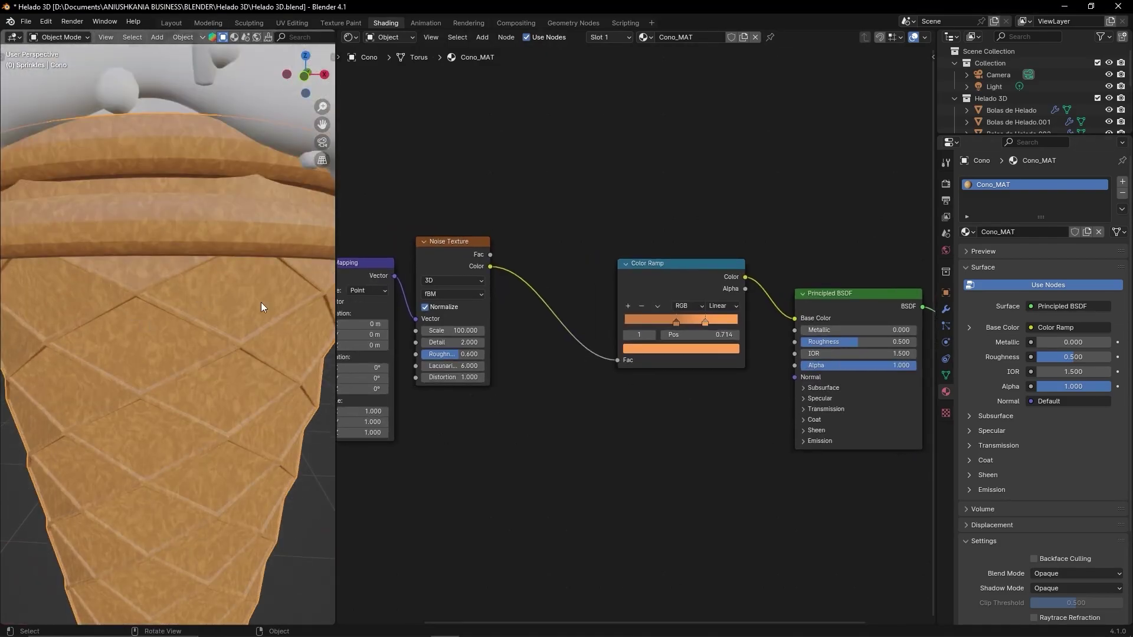
{"action": "scroll", "coordinate": [534, 437], "scroll_direction": "up", "scroll_amount": 1}
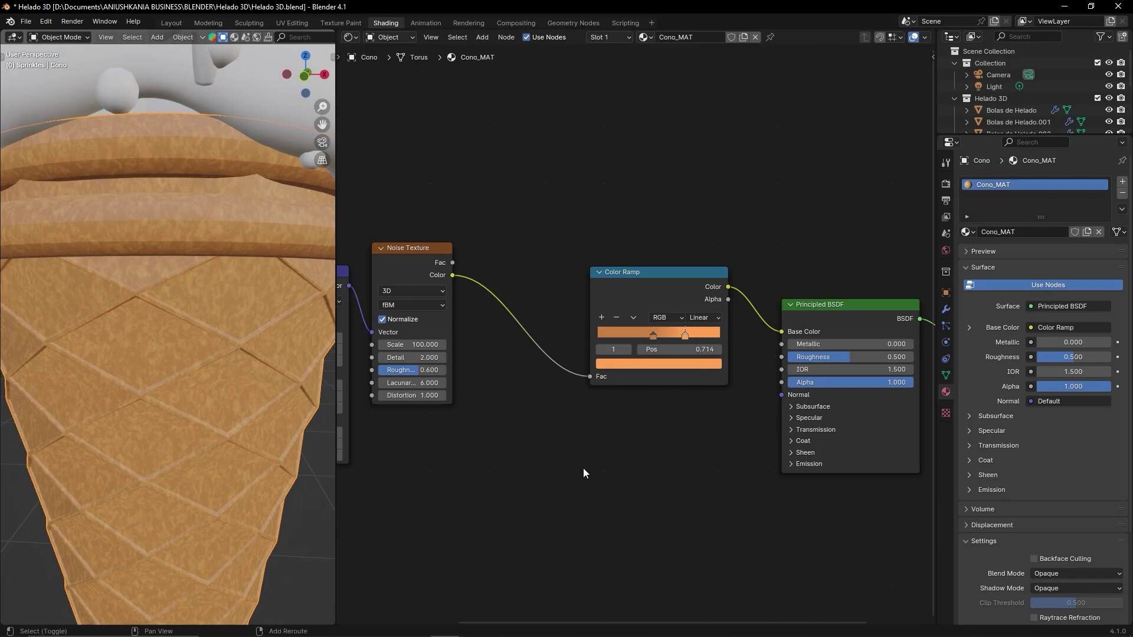
Step: Add a Bump node fed by noise Color, outputting into the Principled BSDF Normal
{"action": "key", "text": "shift+a"}
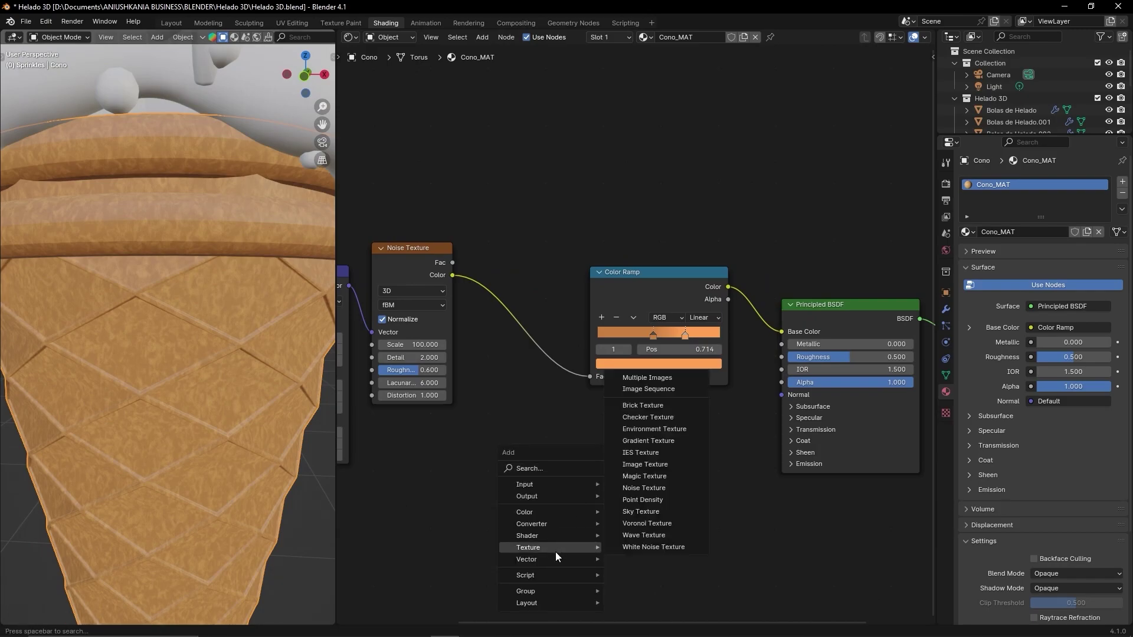
{"action": "mouse_move", "coordinate": [547, 559]}
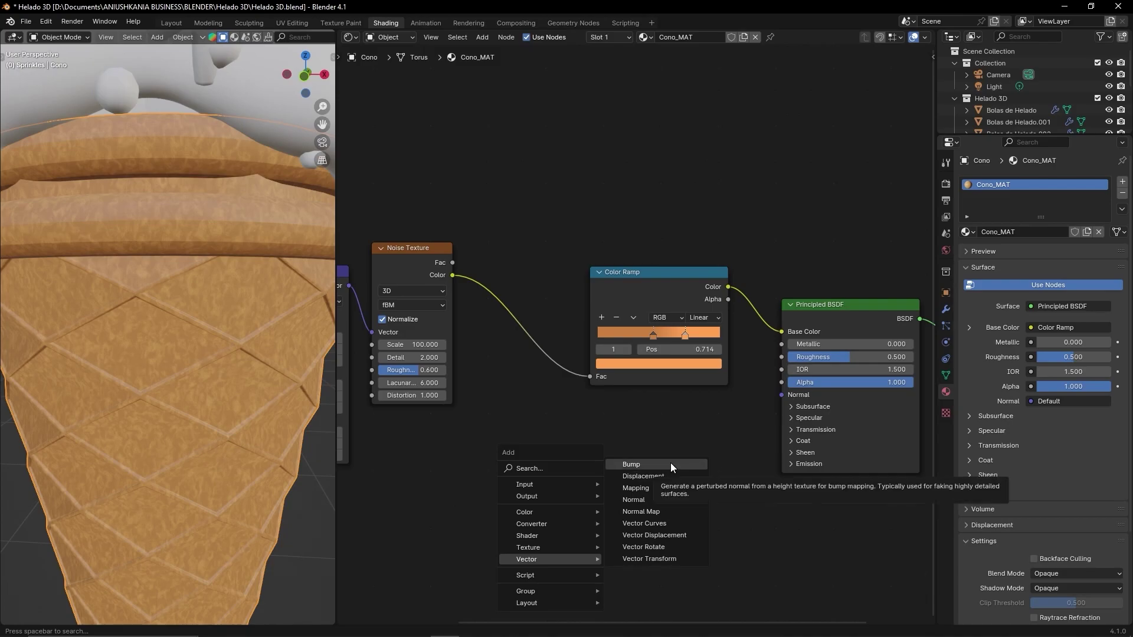
{"action": "left_click", "coordinate": [671, 463]}
{"action": "left_click", "coordinate": [550, 486]}
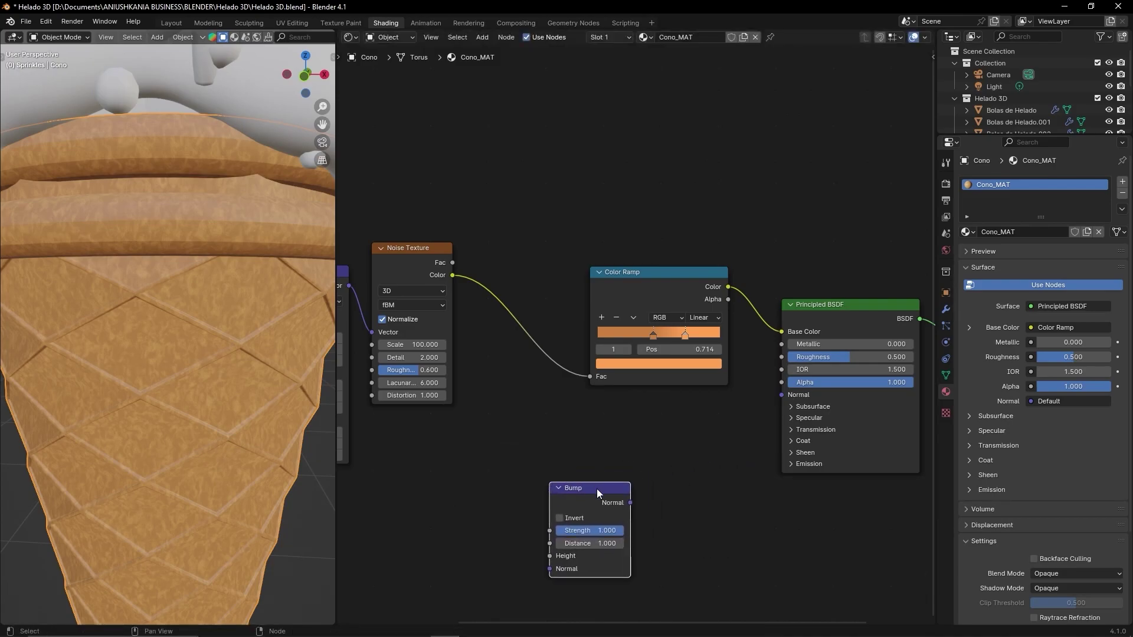
{"action": "left_click_drag", "start_coordinate": [597, 490], "coordinate": [605, 471]}
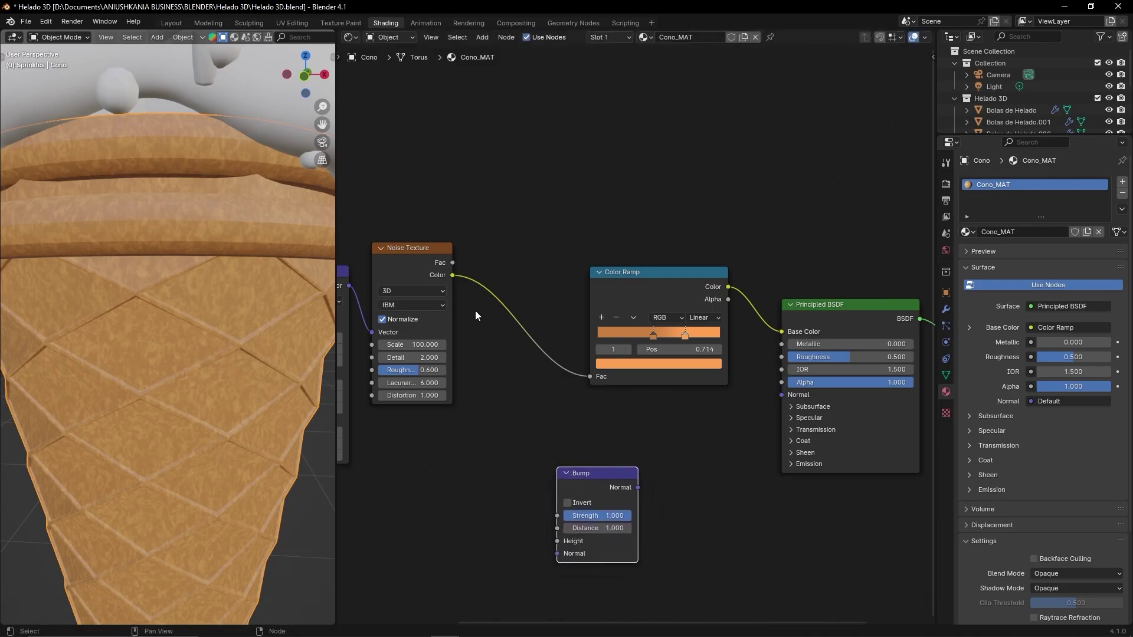
{"action": "left_click_drag", "start_coordinate": [453, 275], "coordinate": [550, 543]}
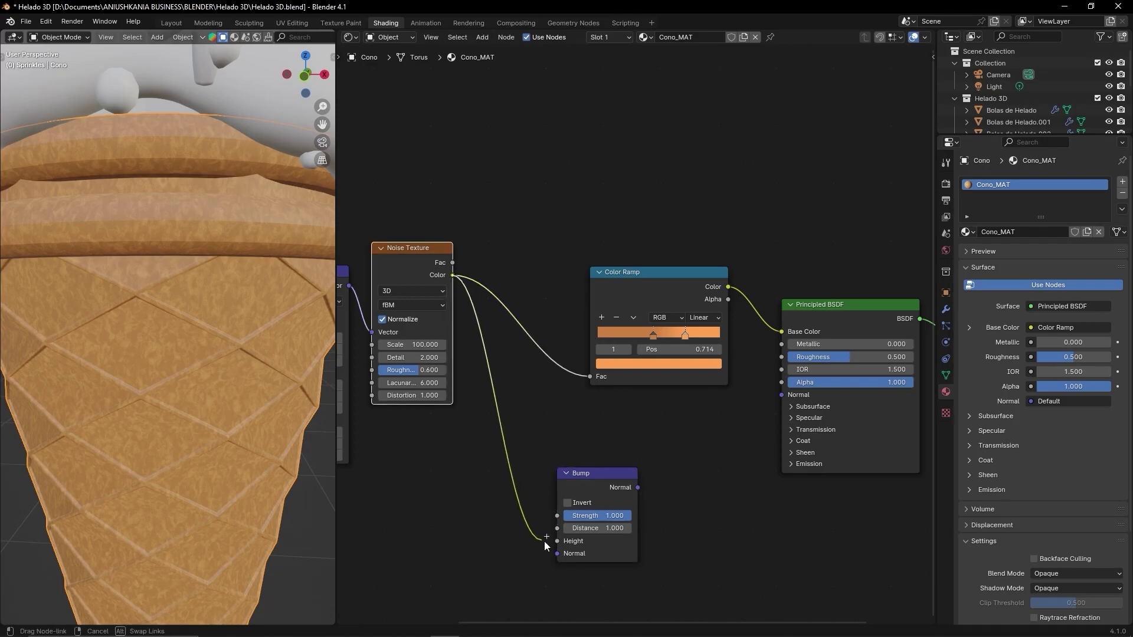
{"action": "left_click_drag", "start_coordinate": [638, 488], "coordinate": [780, 395]}
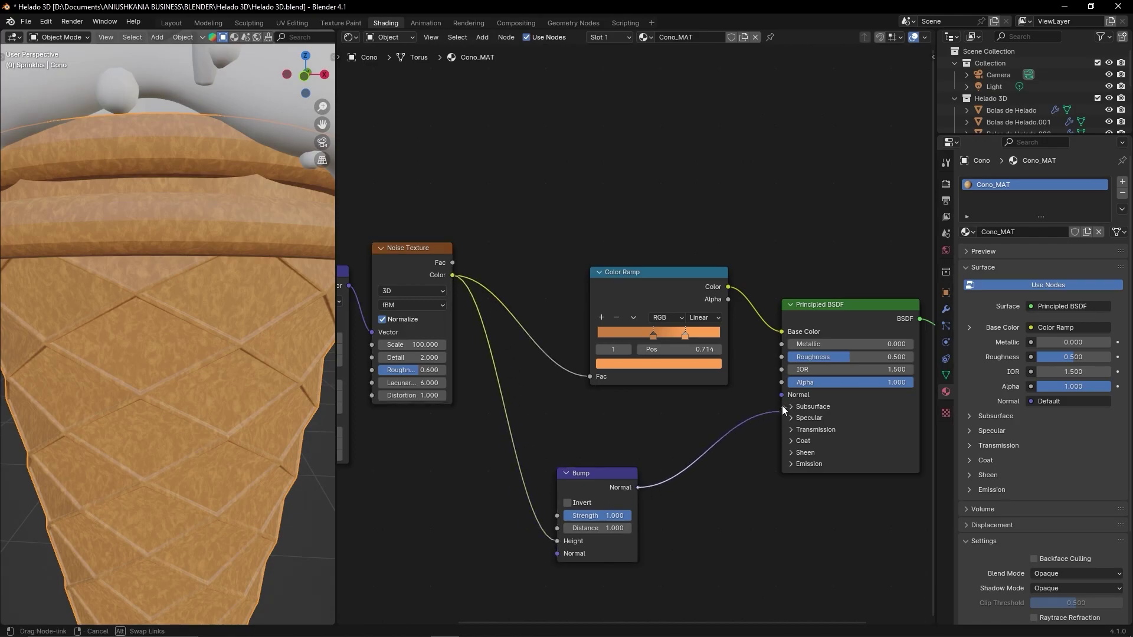
{"action": "left_click_drag", "start_coordinate": [589, 480], "coordinate": [606, 476]}
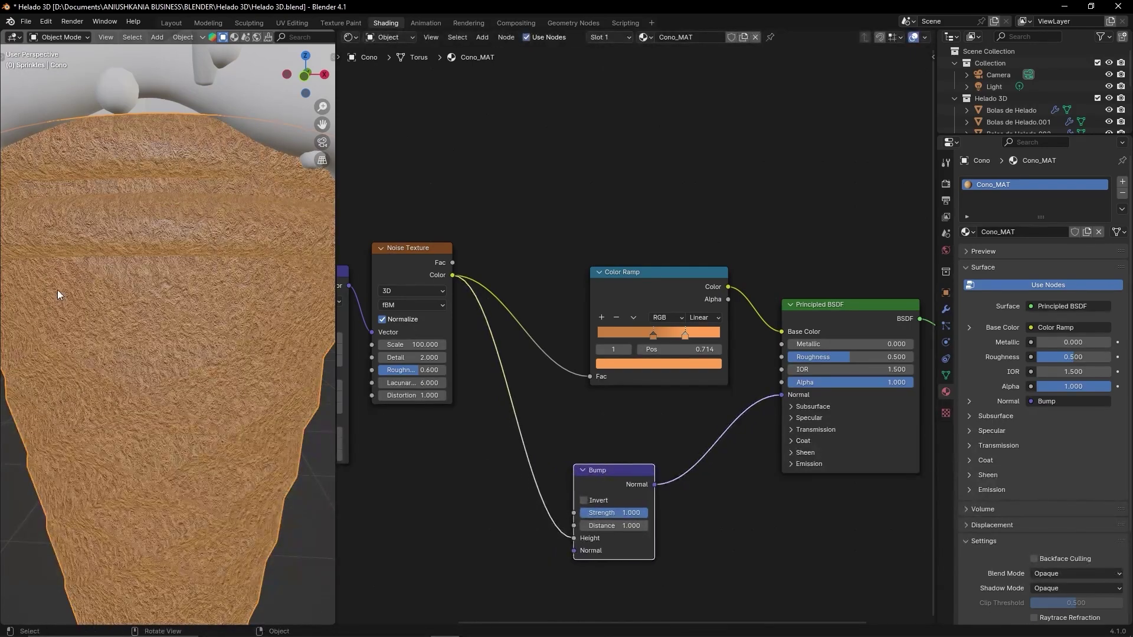
Step: Set the Bump node's Strength to 0.2
{"action": "scroll", "coordinate": [142, 286], "scroll_direction": "up", "scroll_amount": 2}
{"action": "scroll", "coordinate": [142, 285], "scroll_direction": "down", "scroll_amount": 2}
{"action": "scroll", "coordinate": [152, 286], "scroll_direction": "down", "scroll_amount": 2}
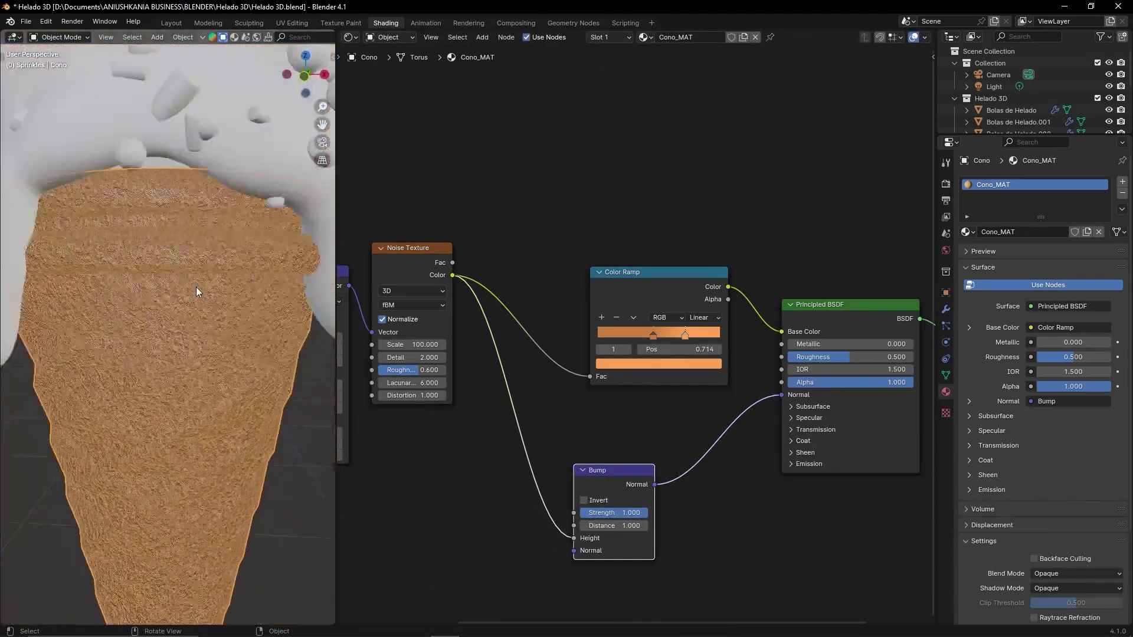
{"action": "scroll", "coordinate": [203, 292], "scroll_direction": "up", "scroll_amount": 2}
{"action": "scroll", "coordinate": [204, 293], "scroll_direction": "down", "scroll_amount": 2}
{"action": "left_click", "coordinate": [636, 517]}
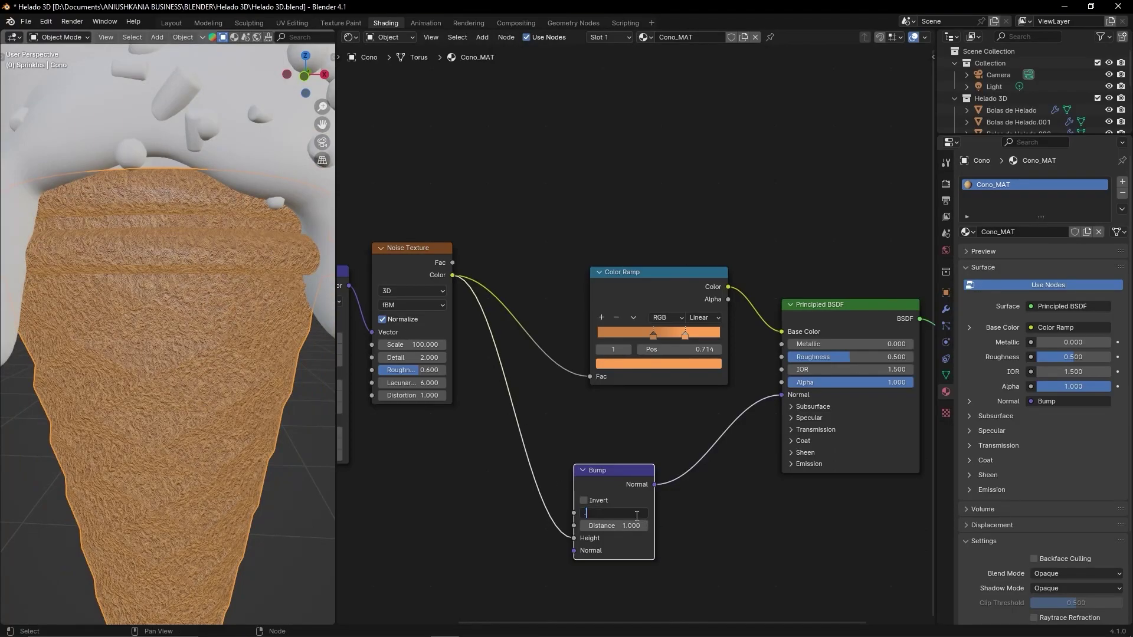
{"action": "type", "text": "2"}
{"action": "key", "text": "Return"}
{"action": "scroll", "coordinate": [240, 352], "scroll_direction": "up", "scroll_amount": 3}
{"action": "scroll", "coordinate": [240, 352], "scroll_direction": "up", "scroll_amount": 2}
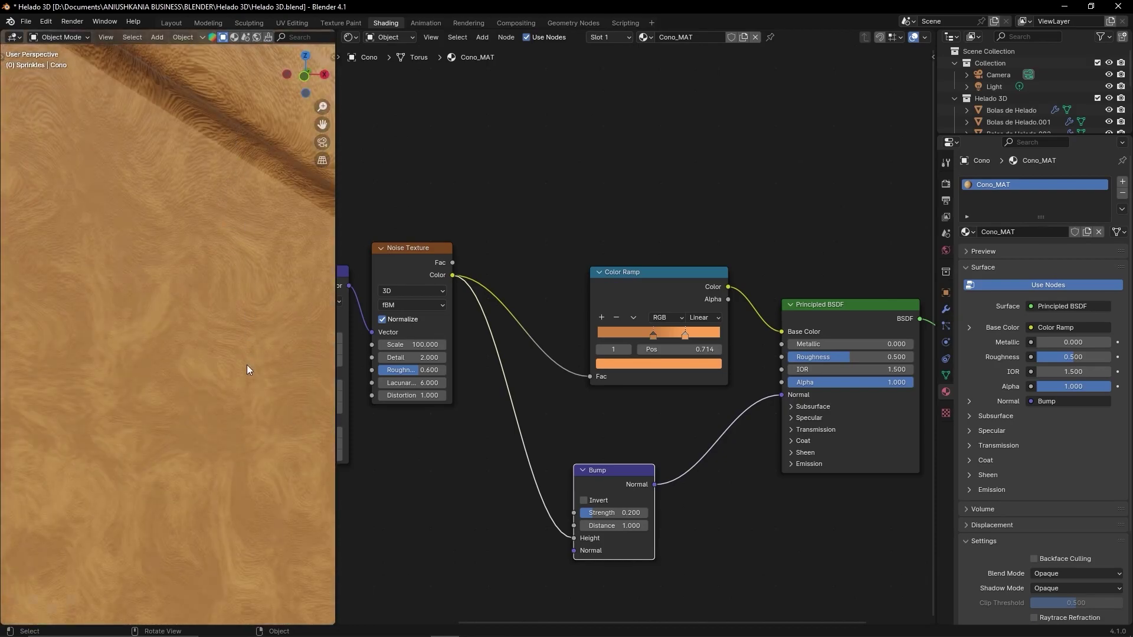
{"action": "scroll", "coordinate": [245, 368], "scroll_direction": "down", "scroll_amount": 5}
{"action": "scroll", "coordinate": [243, 370], "scroll_direction": "down", "scroll_amount": 3}
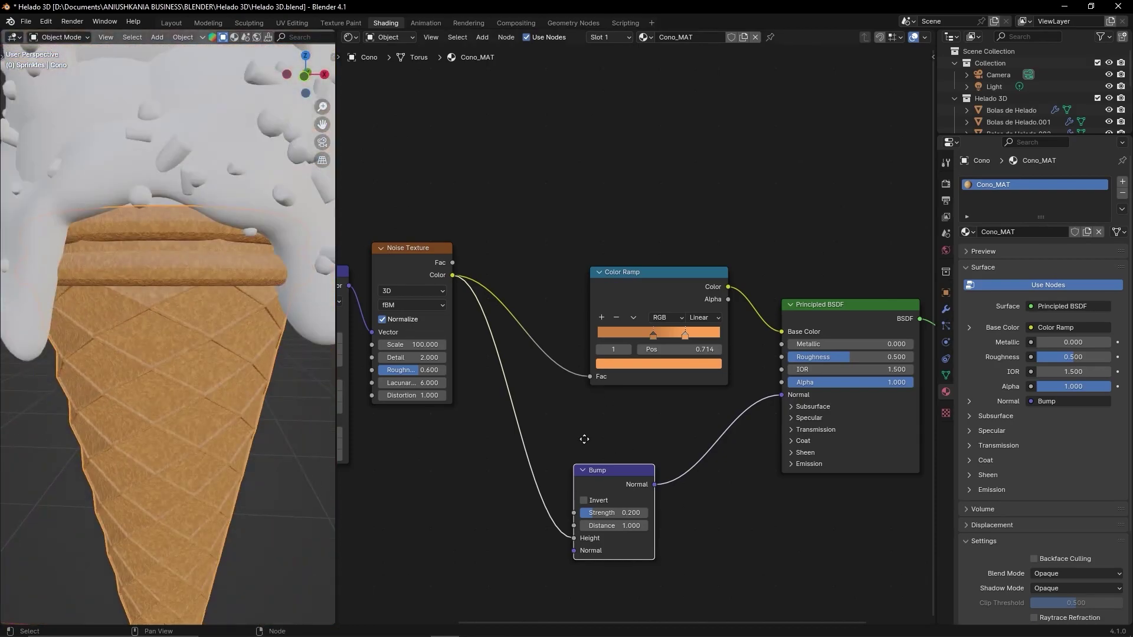
{"action": "middle_click_drag", "start_coordinate": [584, 439], "coordinate": [528, 469]}
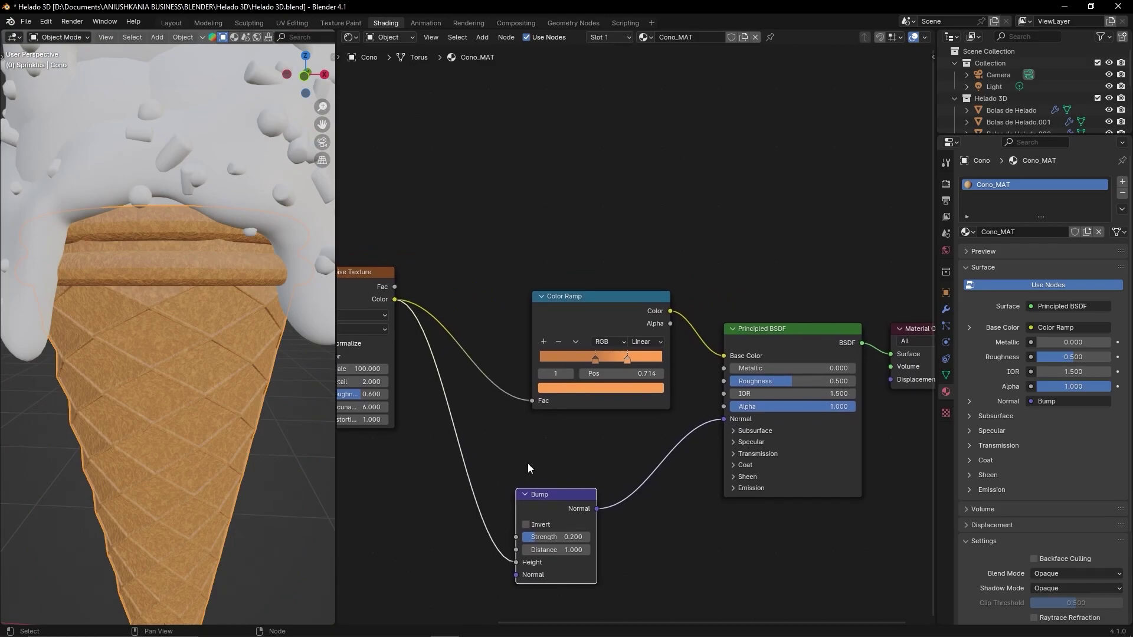
Step: Set the Principled BSDF Roughness to 0.7
{"action": "scroll", "coordinate": [528, 468], "scroll_direction": "up", "scroll_amount": 1}
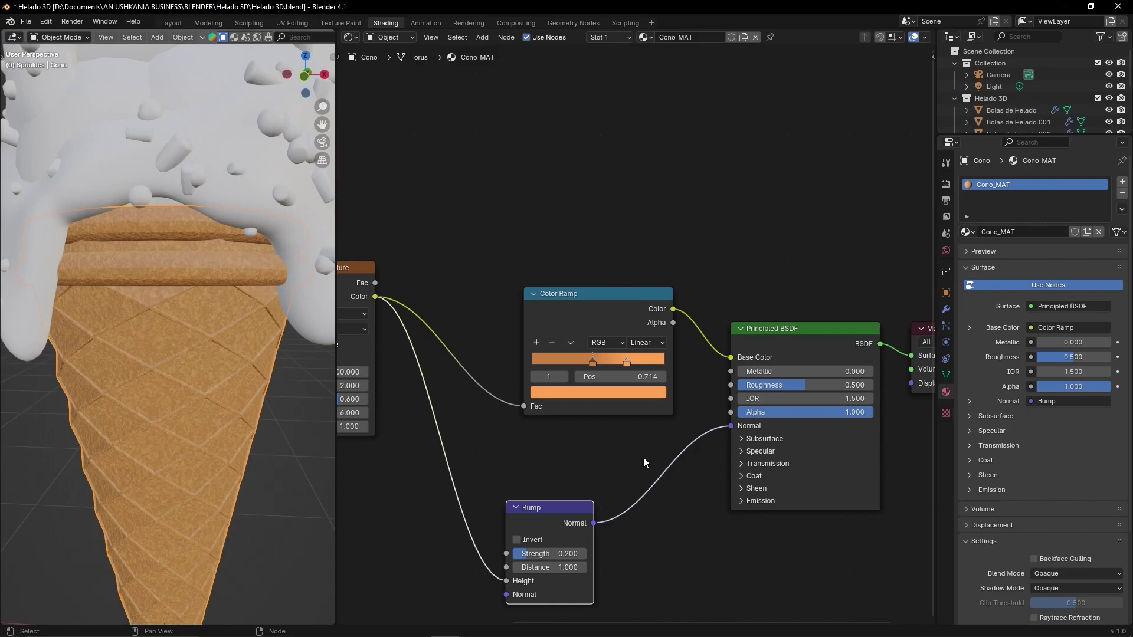
{"action": "middle_click_drag", "start_coordinate": [644, 460], "coordinate": [580, 468]}
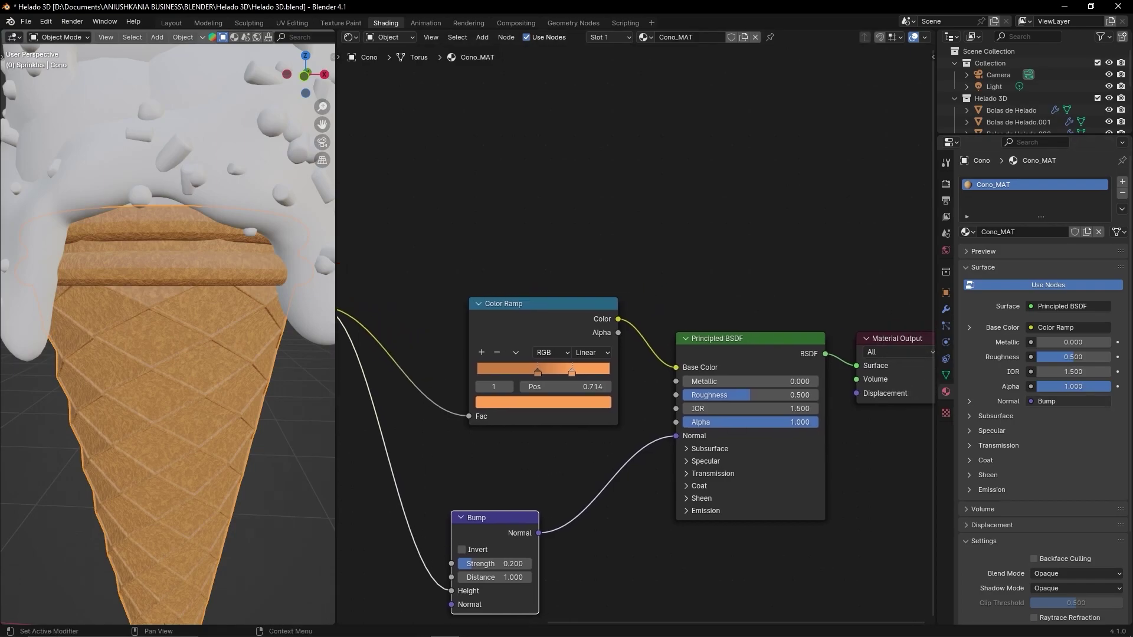
{"action": "mouse_move", "coordinate": [767, 395]}
{"action": "left_mouse_down"}
{"action": "mouse_move", "coordinate": [790, 395]}
{"action": "mouse_move", "coordinate": [769, 395]}
{"action": "left_mouse_up"}
{"action": "left_click", "coordinate": [770, 395]}
{"action": "type", "text": ".7"}
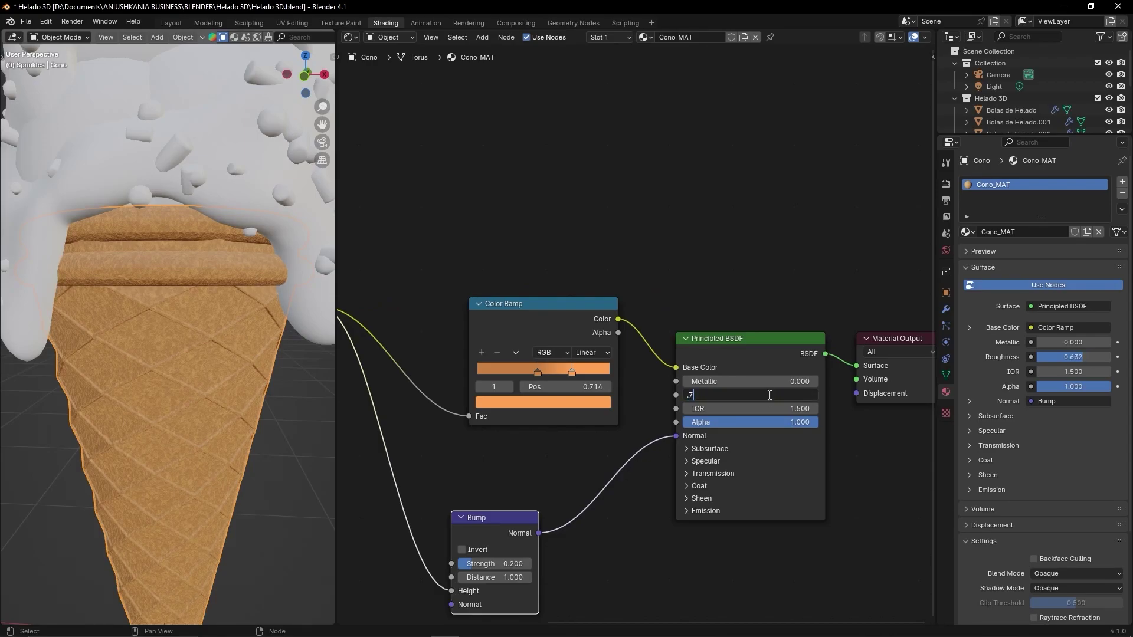
{"action": "key", "text": "Return"}
Step: Set the Specular IOR Level to 0.4, keeping Metallic at zero
{"action": "left_click", "coordinate": [705, 461]}
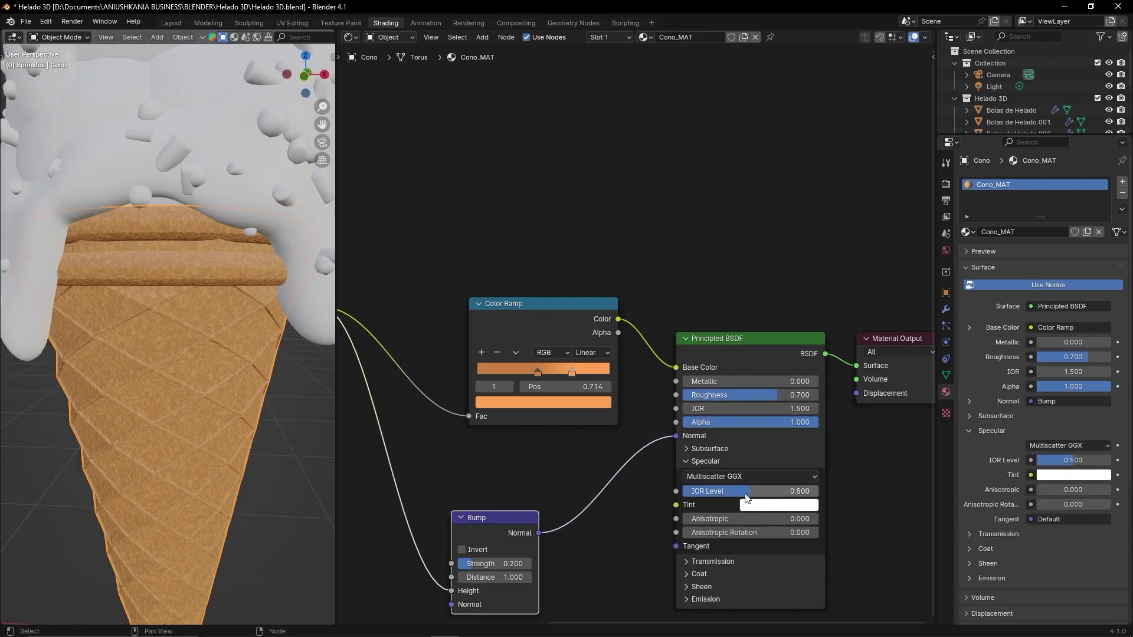
{"action": "mouse_move", "coordinate": [751, 491]}
{"action": "left_mouse_down"}
{"action": "mouse_move", "coordinate": [717, 491]}
{"action": "mouse_move", "coordinate": [743, 491]}
{"action": "left_mouse_up"}
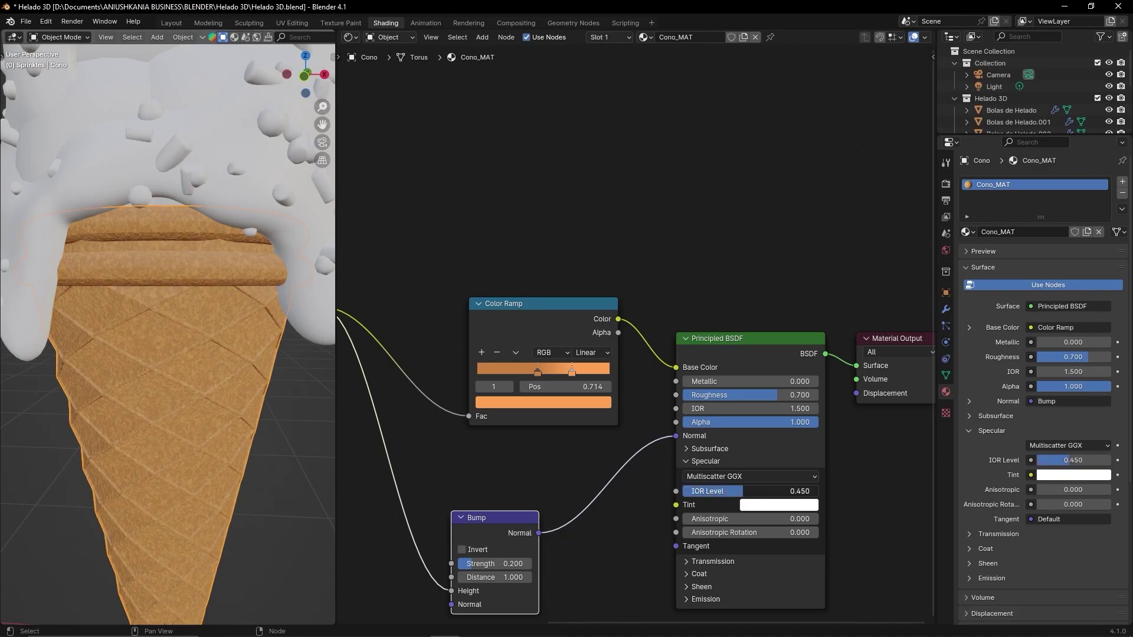
{"action": "left_click", "coordinate": [745, 491]}
{"action": "type", "text": "0.4"}
{"action": "key", "text": "Return"}
{"action": "scroll", "coordinate": [179, 318], "scroll_direction": "down", "scroll_amount": 4}
{"action": "mouse_move", "coordinate": [180, 318]}
{"action": "middle_mouse_down"}
{"action": "mouse_move", "coordinate": [201, 374]}
{"action": "mouse_move", "coordinate": [154, 367]}
{"action": "mouse_move", "coordinate": [125, 316]}
{"action": "mouse_move", "coordinate": [197, 287]}
{"action": "mouse_move", "coordinate": [236, 291]}
{"action": "mouse_move", "coordinate": [228, 303]}
{"action": "mouse_move", "coordinate": [165, 313]}
{"action": "mouse_move", "coordinate": [175, 325]}
{"action": "middle_mouse_up"}
{"action": "scroll", "coordinate": [175, 327], "scroll_direction": "up", "scroll_amount": 3}
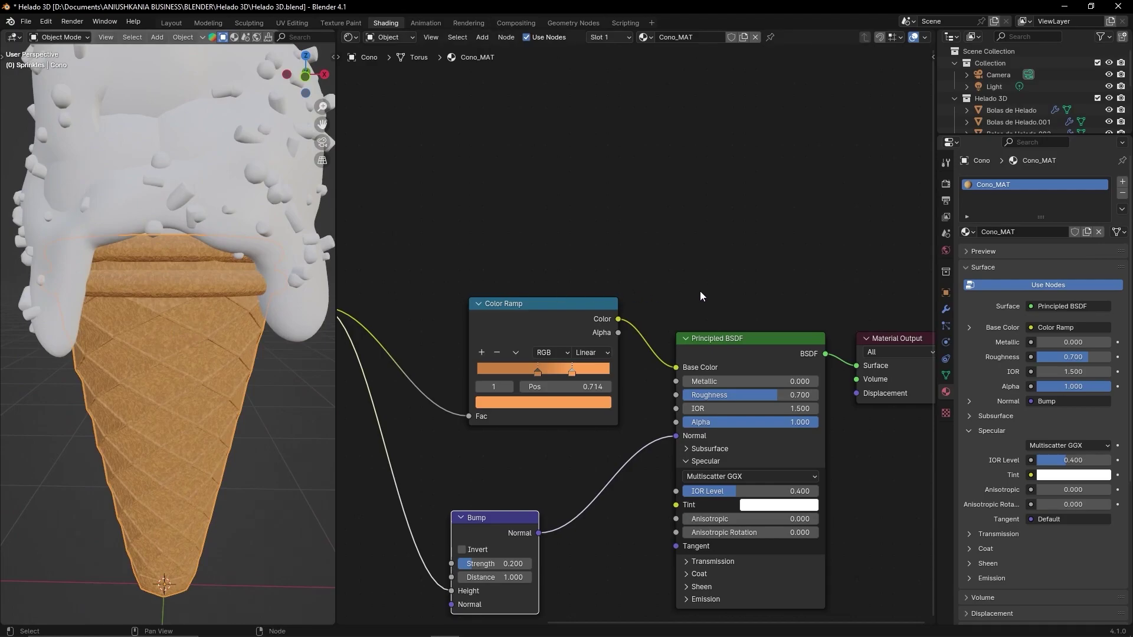
{"action": "mouse_move", "coordinate": [734, 381]}
{"action": "left_mouse_down"}
{"action": "mouse_move", "coordinate": [811, 381]}
{"action": "mouse_move", "coordinate": [682, 381]}
{"action": "left_mouse_up"}
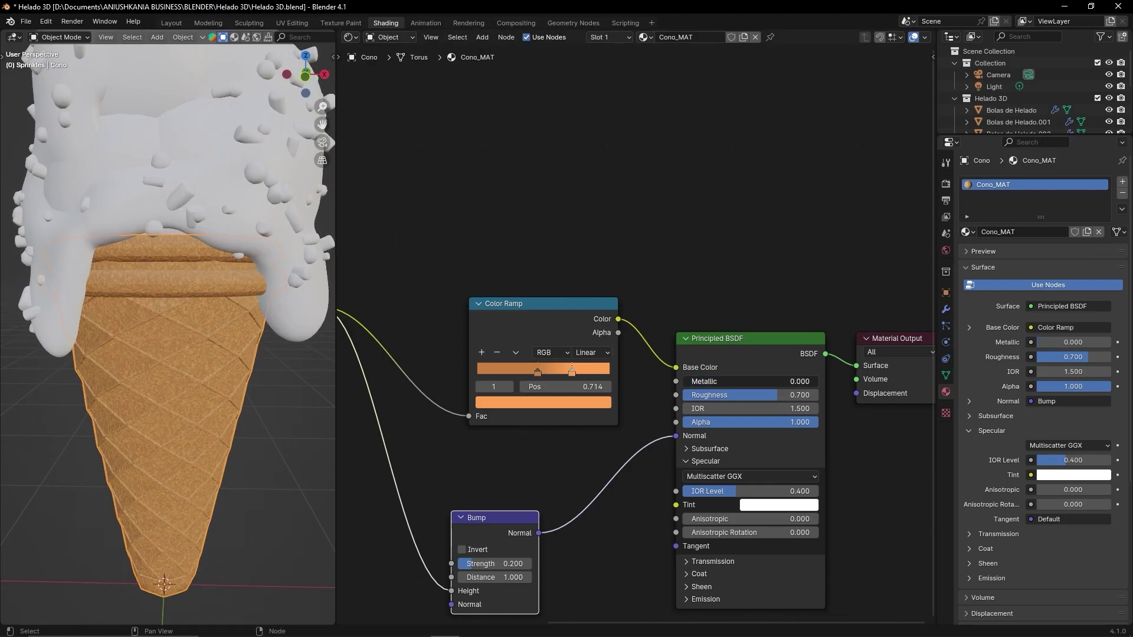
{"action": "scroll", "coordinate": [211, 323], "scroll_direction": "down", "scroll_amount": 5}
{"action": "scroll", "coordinate": [209, 329], "scroll_direction": "up", "scroll_amount": 2}
{"action": "scroll", "coordinate": [213, 335], "scroll_direction": "up", "scroll_amount": 2}
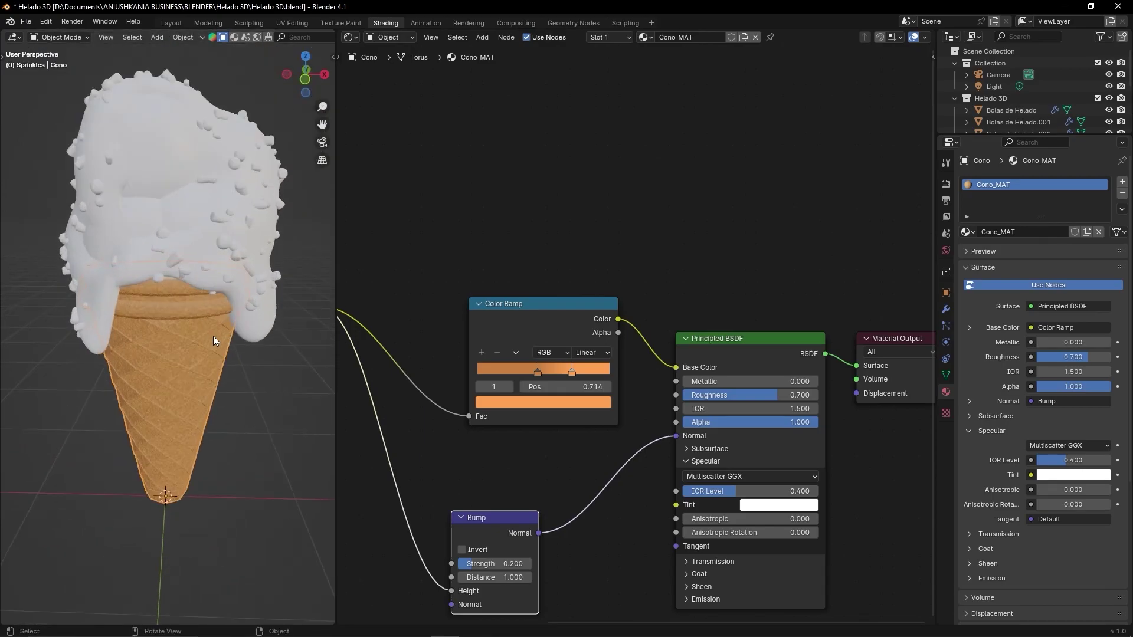
{"action": "mouse_move", "coordinate": [213, 336]}
{"action": "middle_mouse_down"}
{"action": "mouse_move", "coordinate": [136, 352]}
{"action": "mouse_move", "coordinate": [253, 357]}
{"action": "mouse_move", "coordinate": [238, 310]}
{"action": "mouse_move", "coordinate": [220, 323]}
{"action": "mouse_move", "coordinate": [228, 314]}
{"action": "middle_mouse_up"}
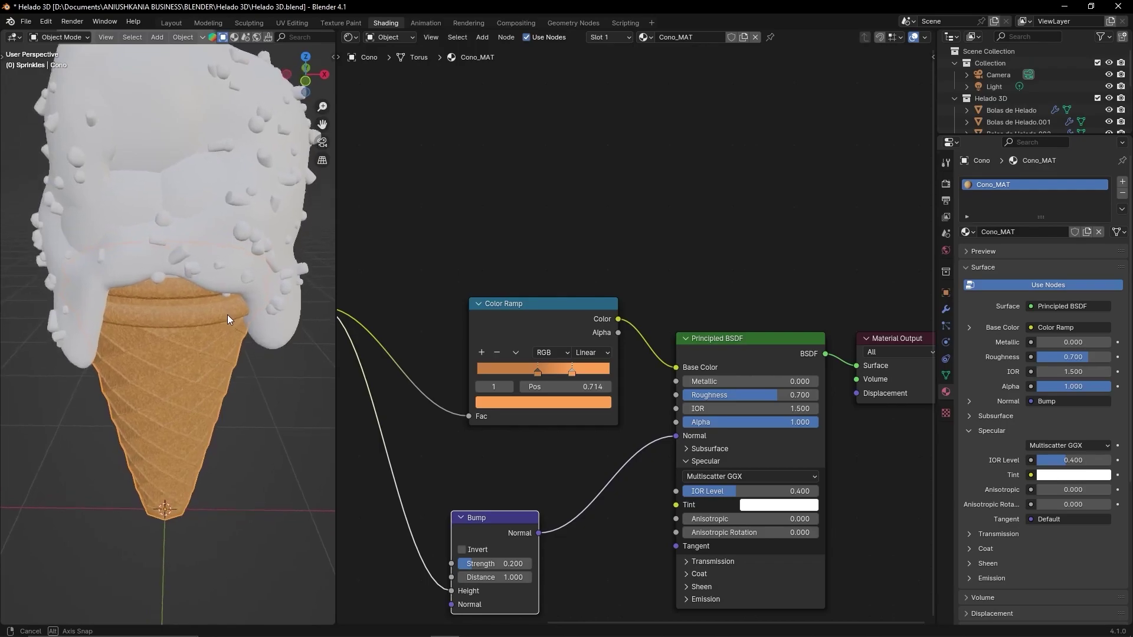
{"action": "scroll", "coordinate": [586, 220], "scroll_direction": "down", "scroll_amount": 1}
{"action": "scroll", "coordinate": [614, 246], "scroll_direction": "down", "scroll_amount": 2}
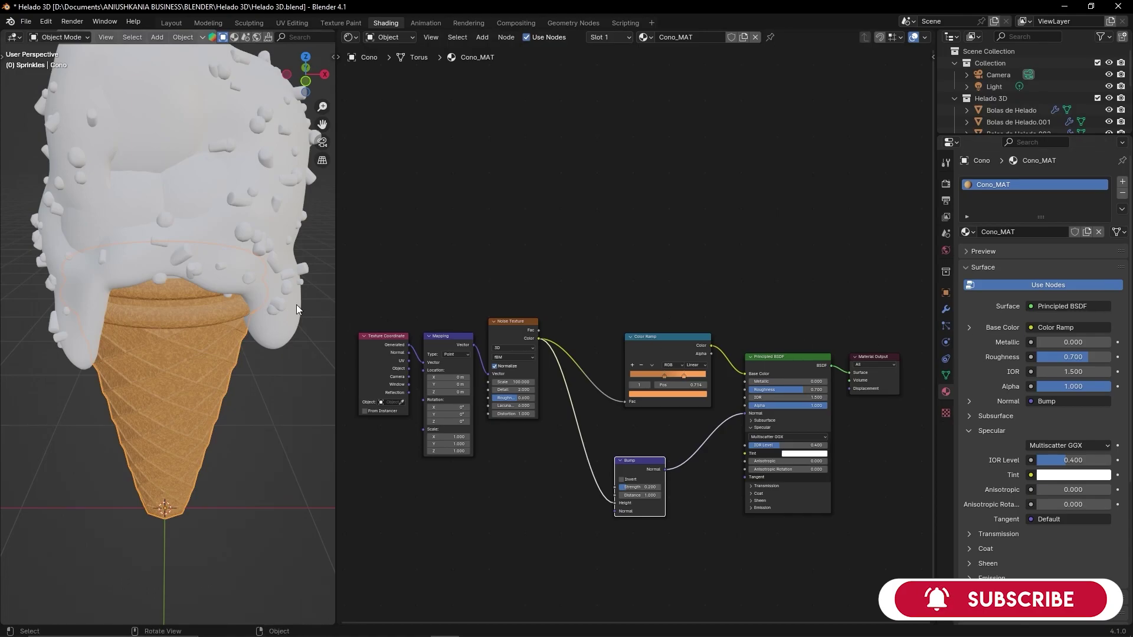
{"action": "mouse_move", "coordinate": [263, 285]}
{"action": "middle_mouse_down"}
{"action": "mouse_move", "coordinate": [232, 271]}
{"action": "mouse_move", "coordinate": [193, 290]}
{"action": "mouse_move", "coordinate": [239, 299]}
{"action": "middle_mouse_up"}
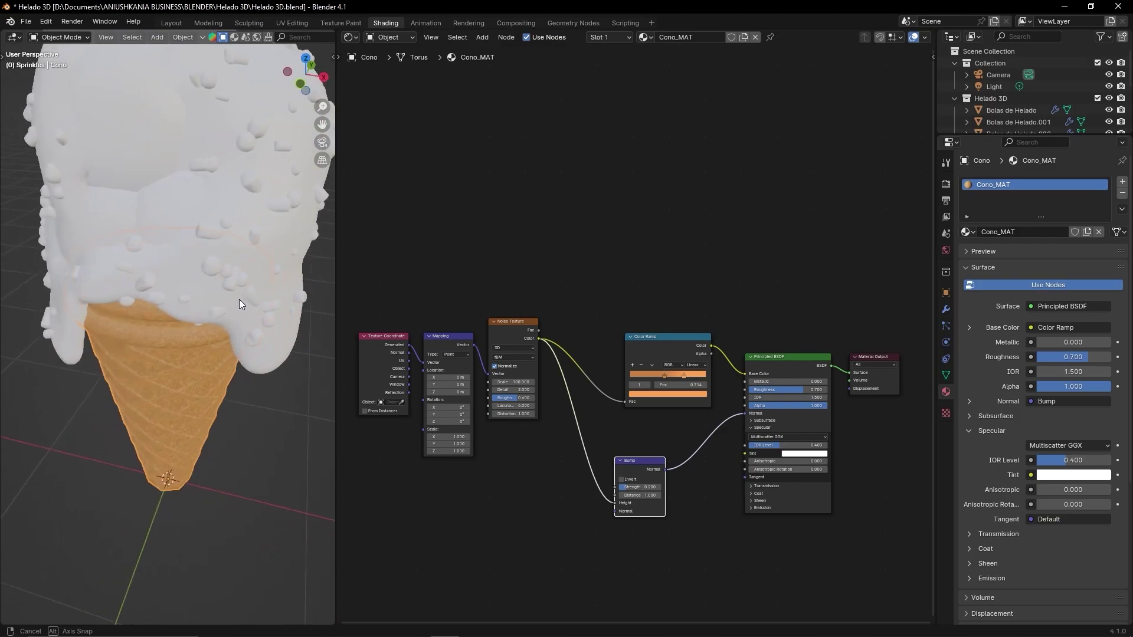